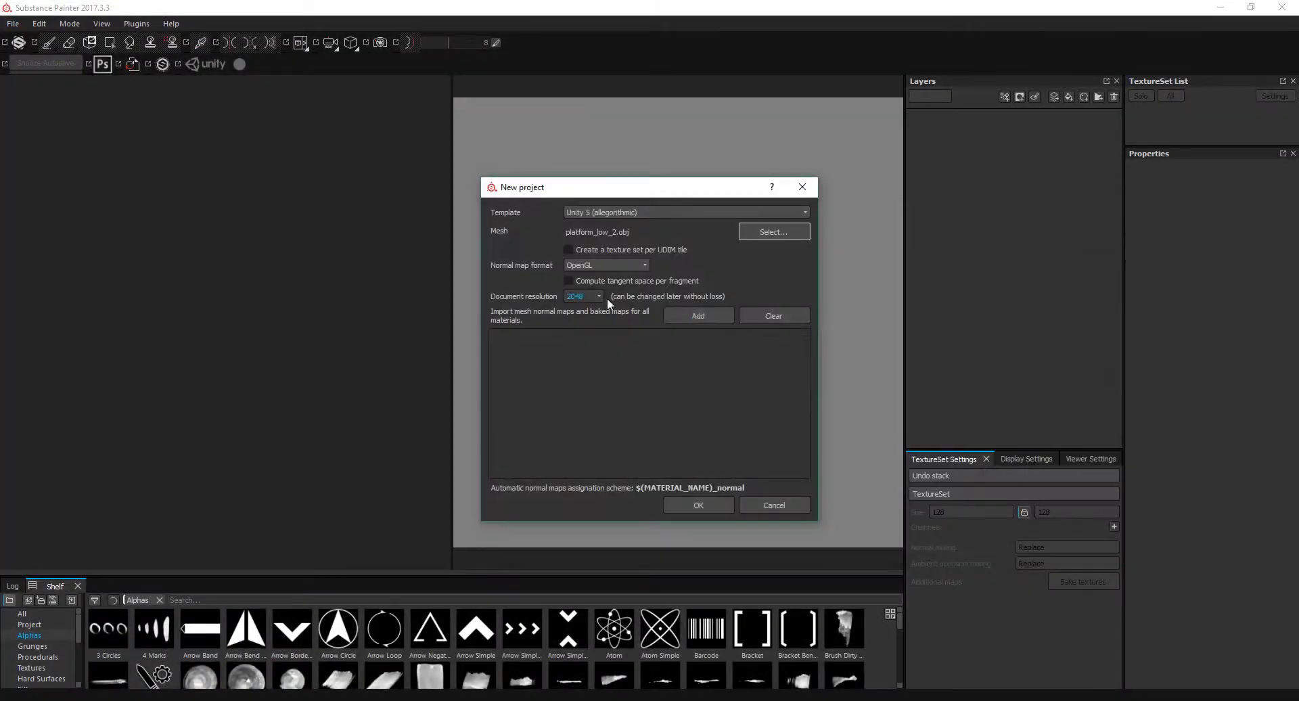
Create a Unity 5 project for the tower mesh and assign the platform_NR normal map.
left_click(687, 505)
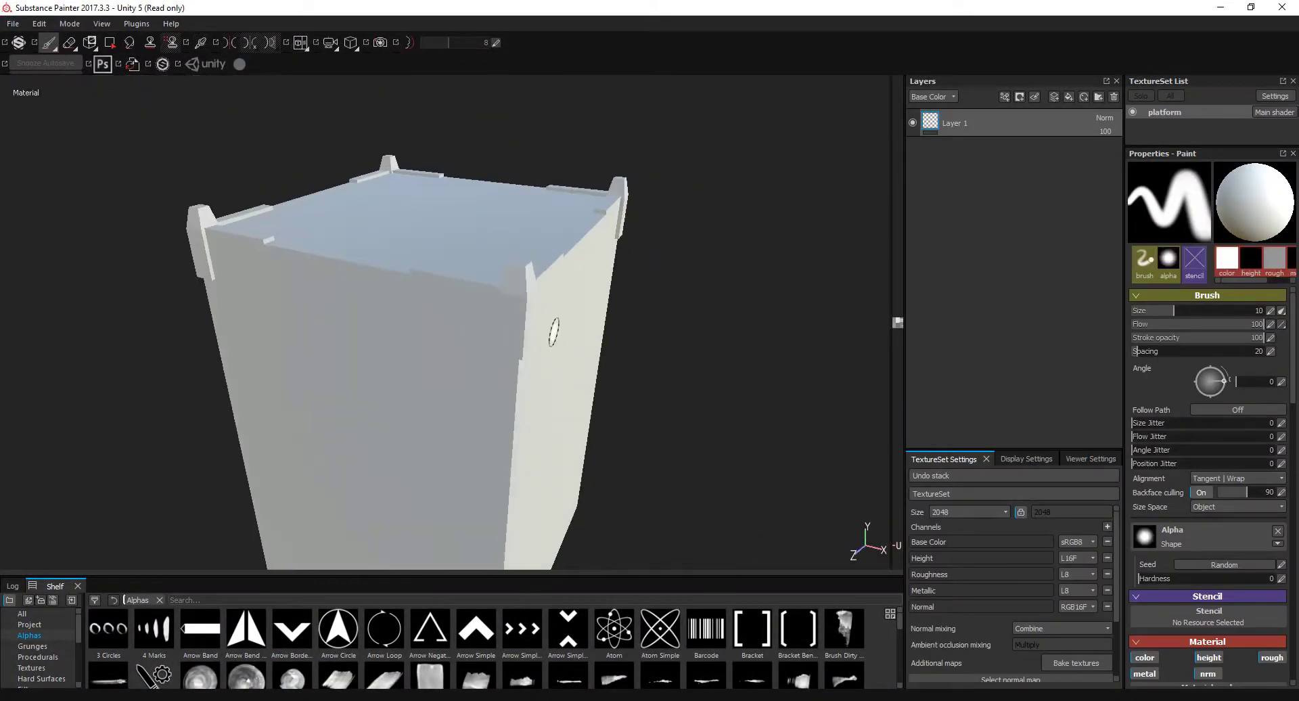
scroll(1011, 575, "down", 3)
left_click(1011, 599)
left_click(1058, 433)
Bake the additional mesh maps, including world space normal and ambient occlusion.
mouse_move(744, 338)
left_mouse_down("alt")
mouse_move(667, 405)
mouse_move(673, 472)
left_mouse_up("alt")
right_click_drag(672, 472, 647, 457, "alt")
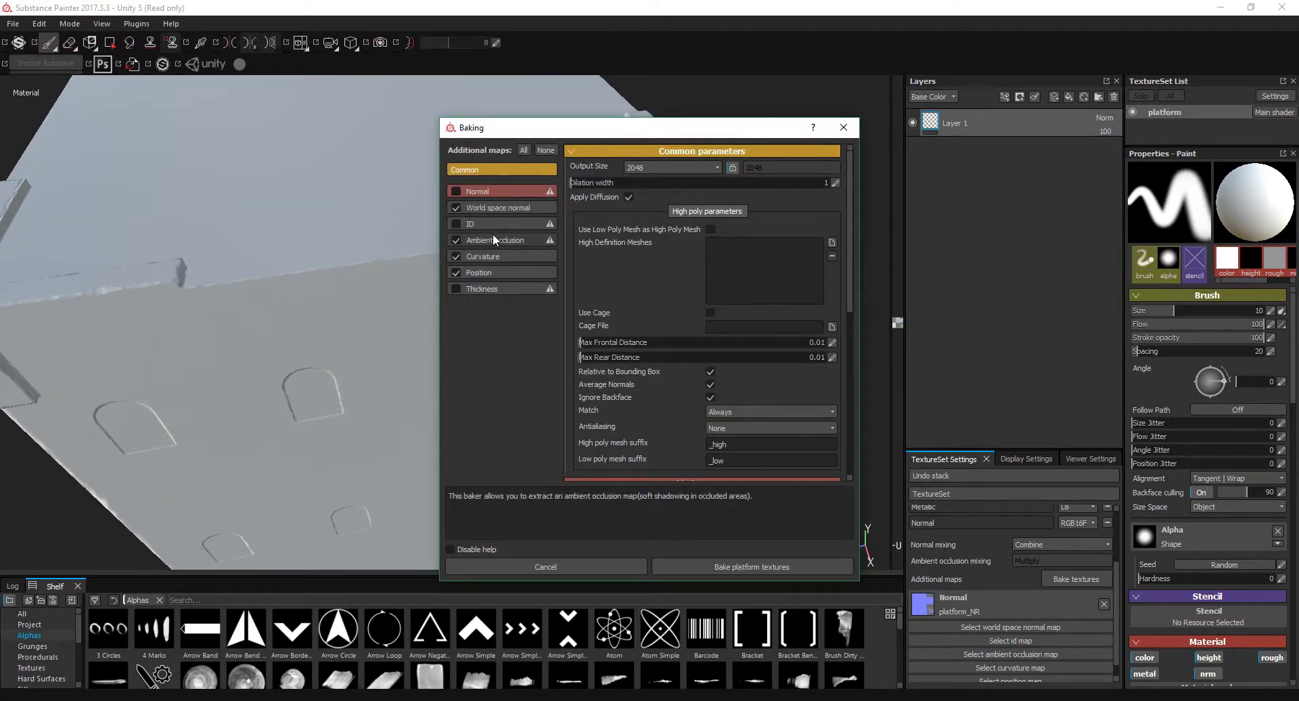
left_click(493, 239)
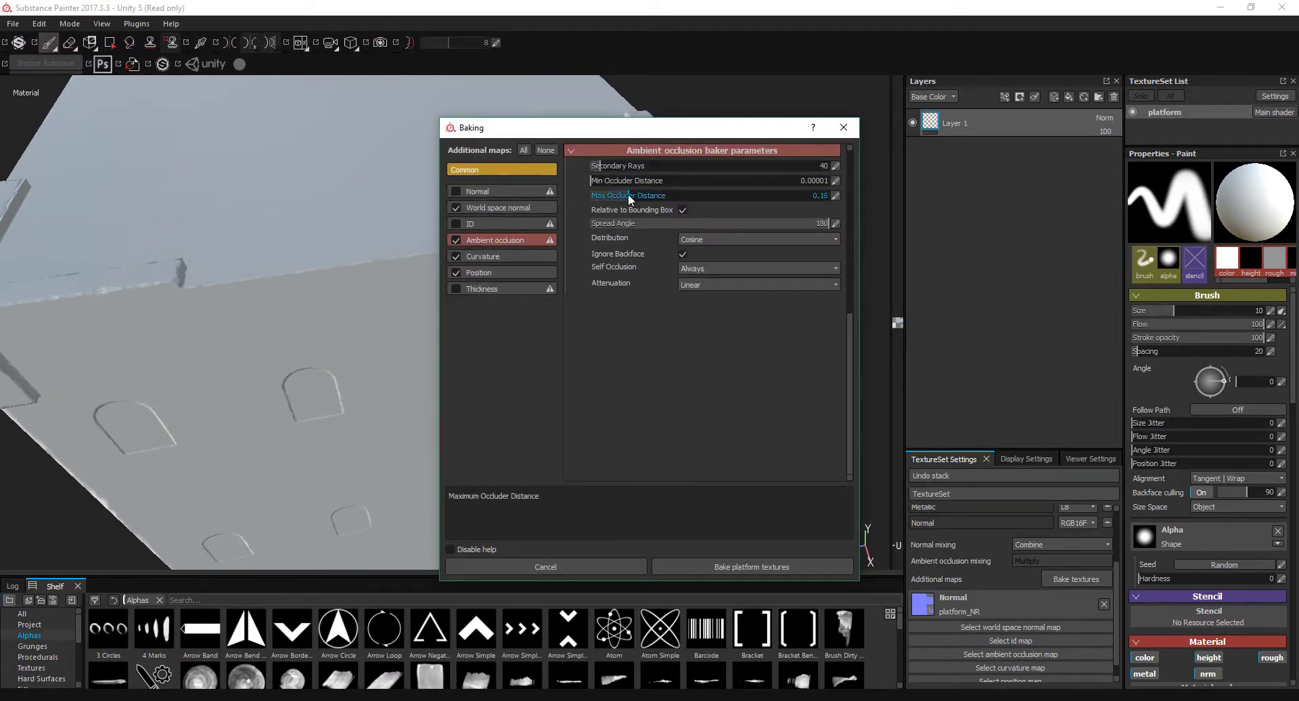
left_click(497, 272)
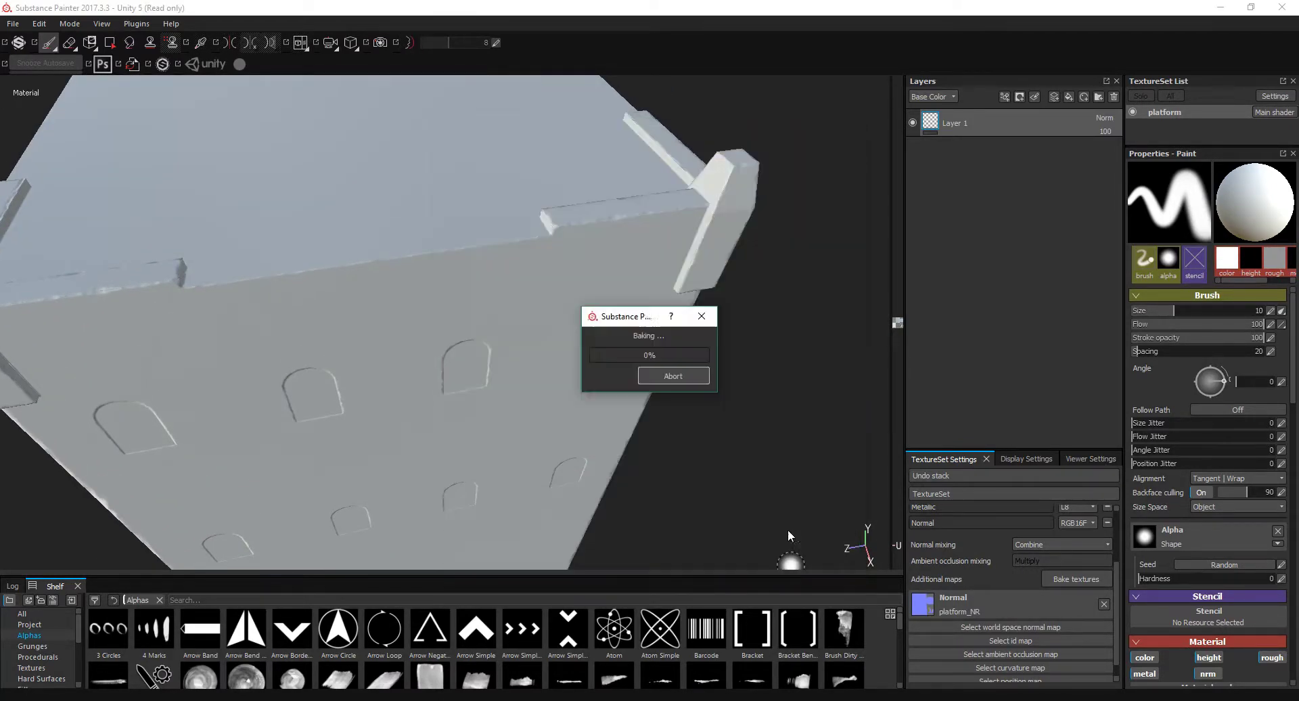
mouse_move(784, 461)
left_mouse_down("alt")
mouse_move(778, 298)
mouse_move(603, 383)
mouse_move(449, 388)
left_mouse_up("alt")
left_click(1114, 97)
Search the shelf for 'mori', apply the morialike ruins smart material, and expand its Rock_Normal sublayers.
left_click(160, 599)
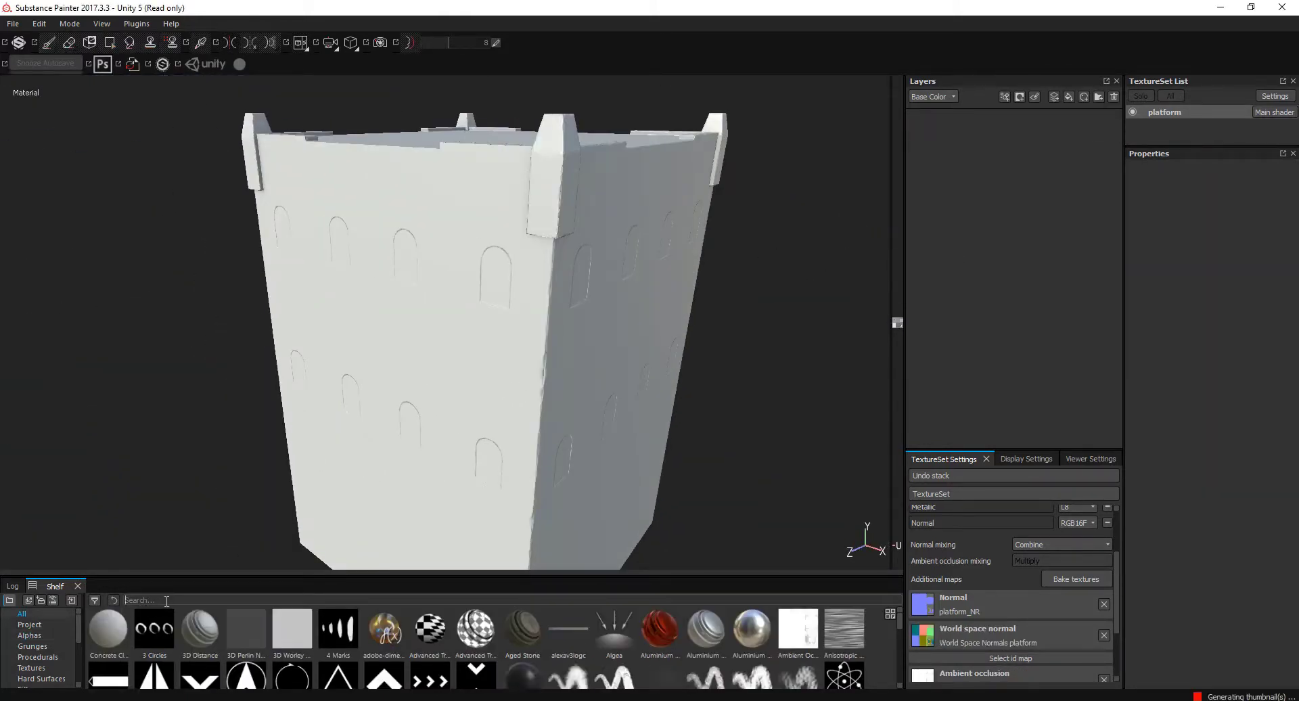
type("mori")
left_click_drag(108, 628, 1045, 196)
left_click(927, 123)
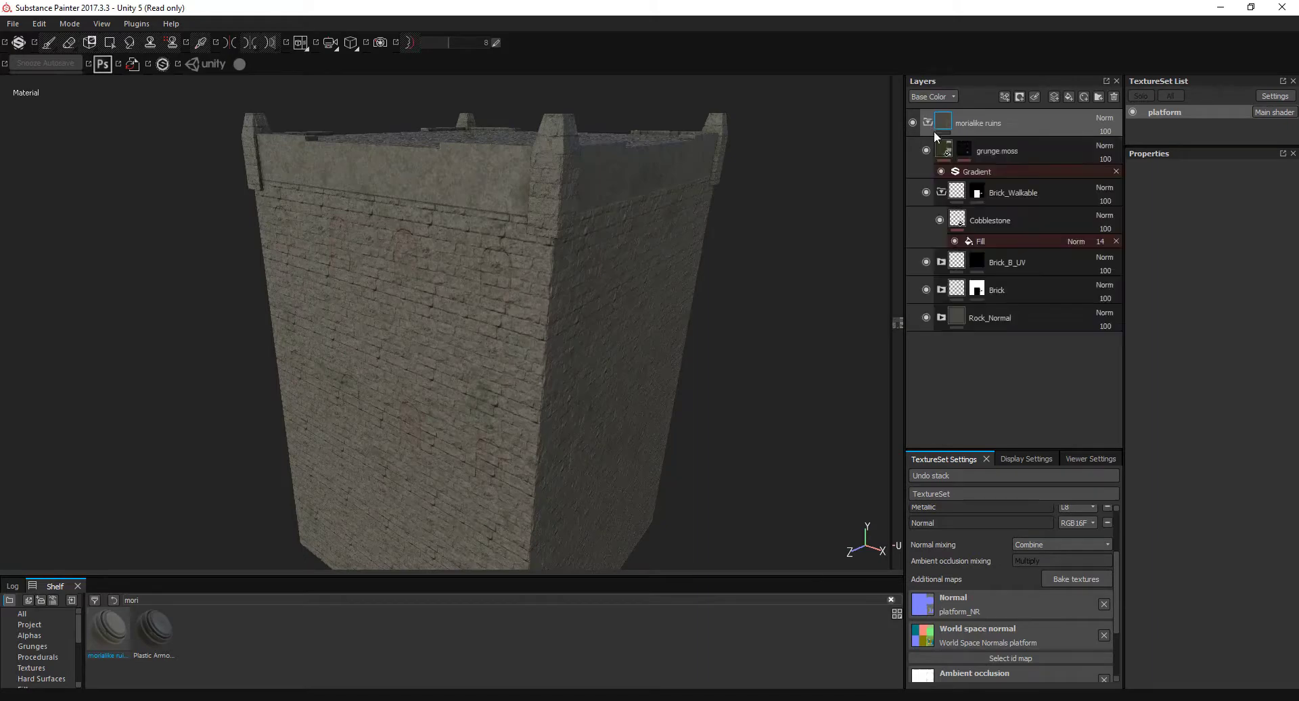
left_click(941, 276)
scroll(1029, 328, "down", 1)
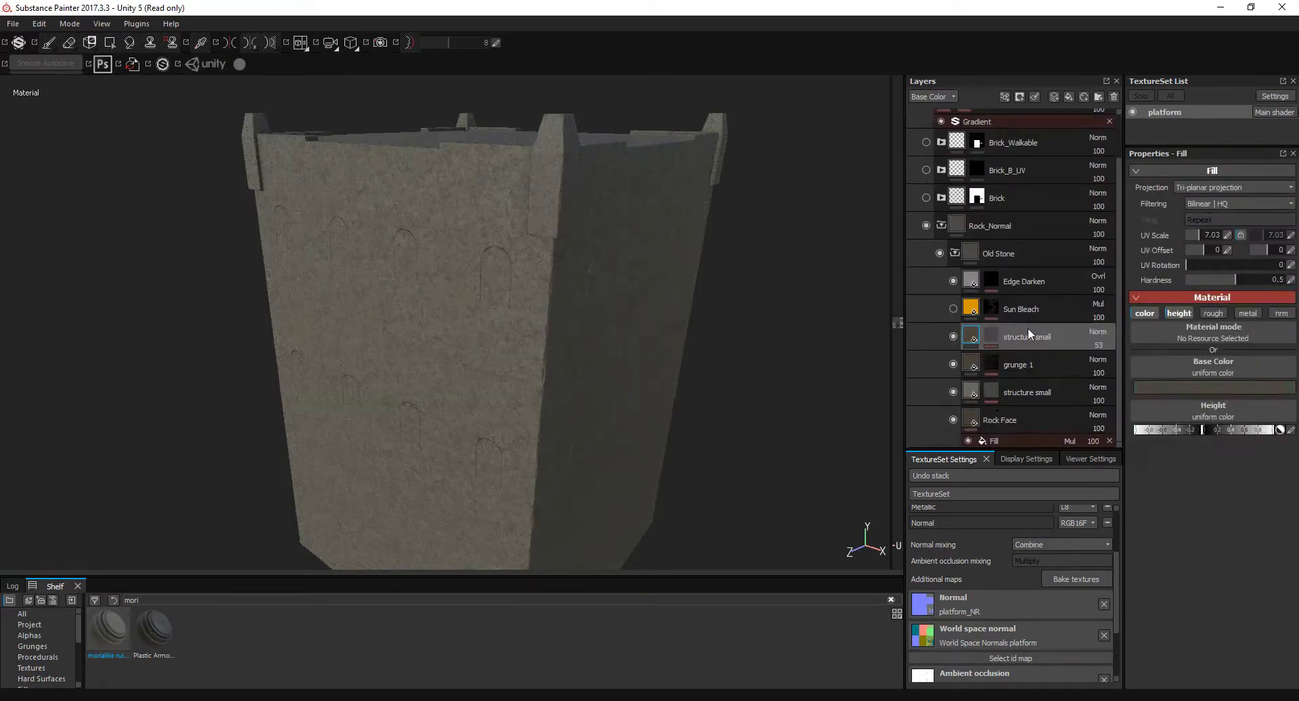
left_click(1008, 419)
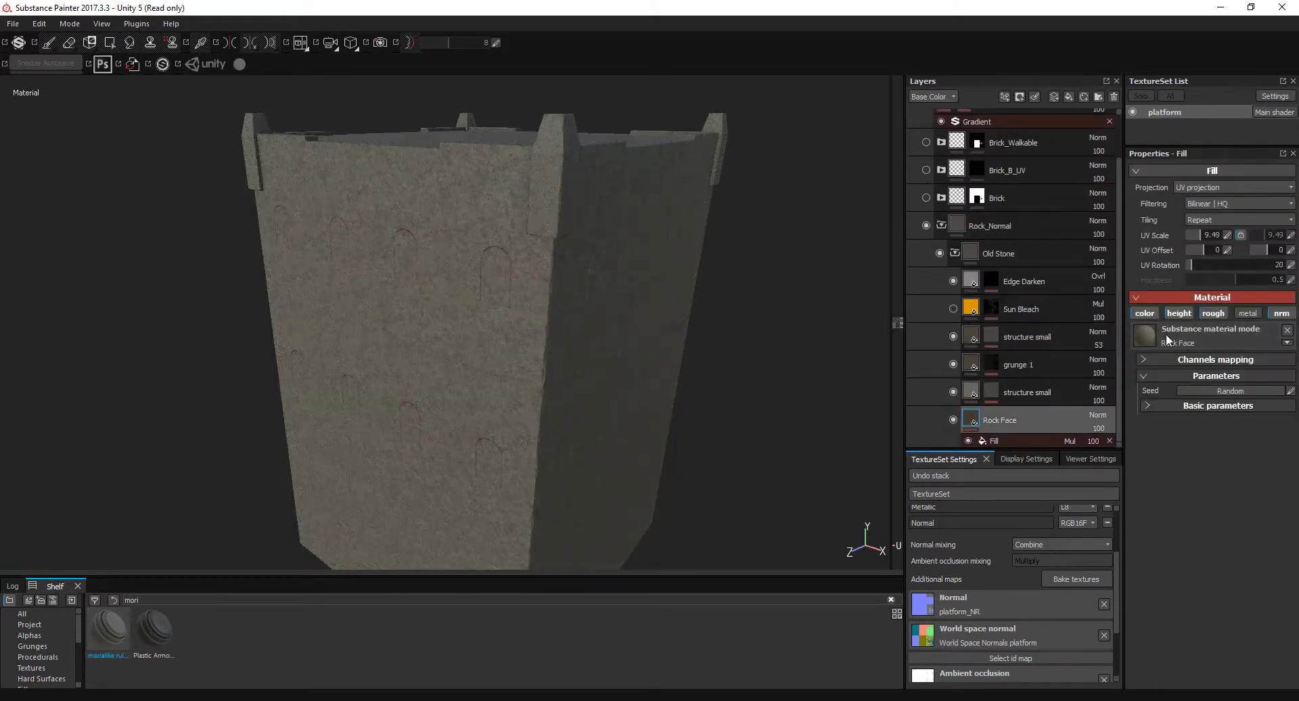
Re-enable the Grunge 008 mask fill and set its blend mode to Subtract.
left_click(989, 391)
mouse_move(677, 399)
left_mouse_down("alt")
mouse_move(535, 396)
mouse_move(514, 379)
left_mouse_up("alt")
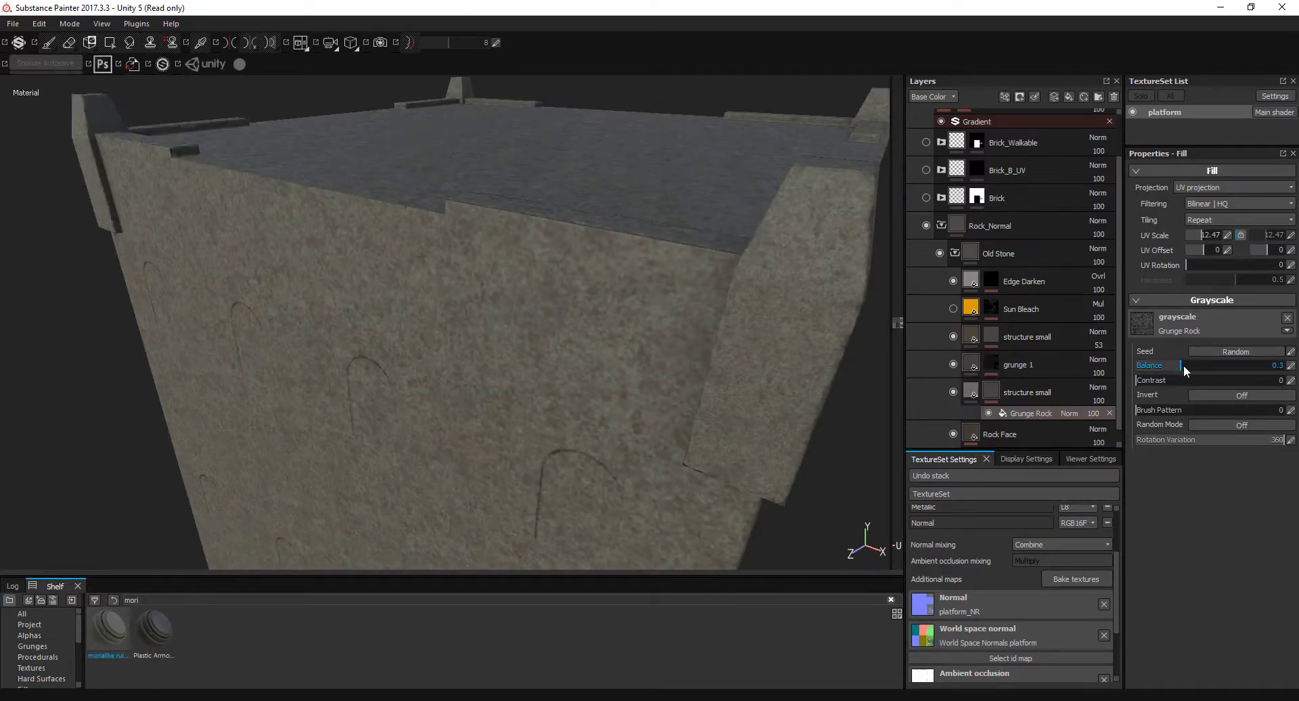
left_click(990, 364)
left_click(988, 385)
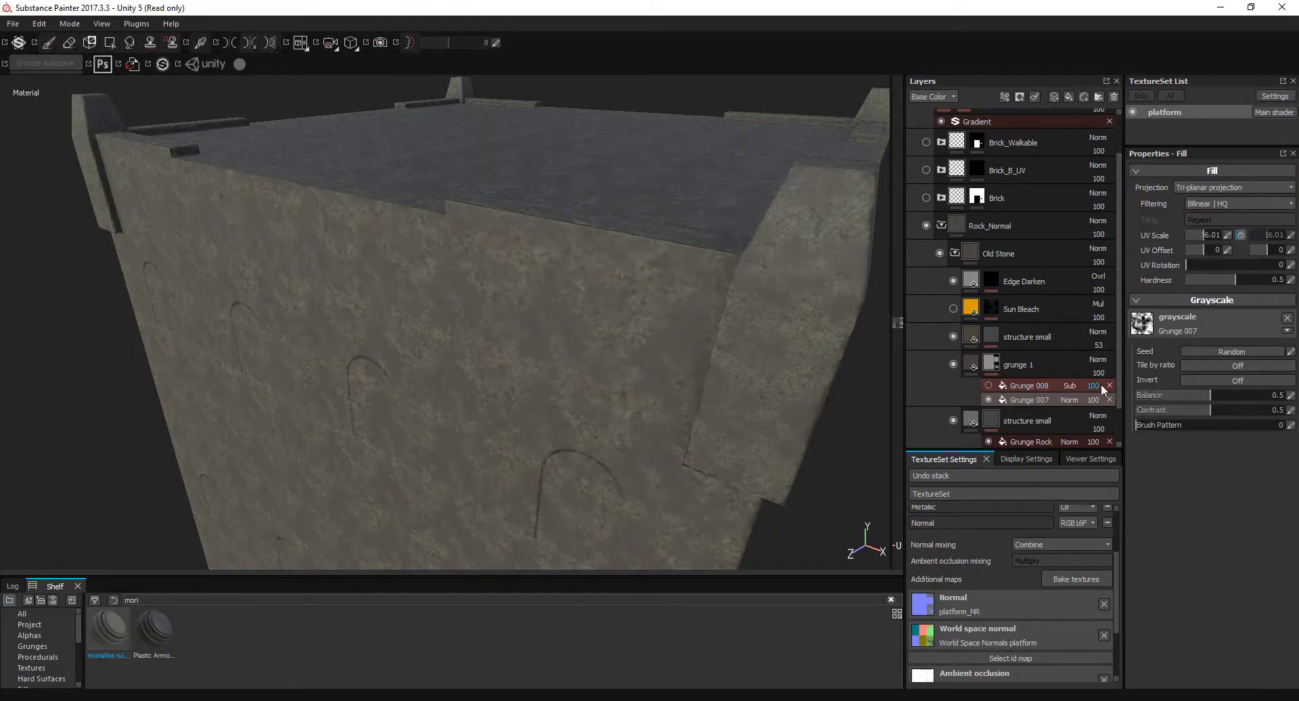
left_click(1069, 399)
left_click(989, 385)
left_click(1070, 385)
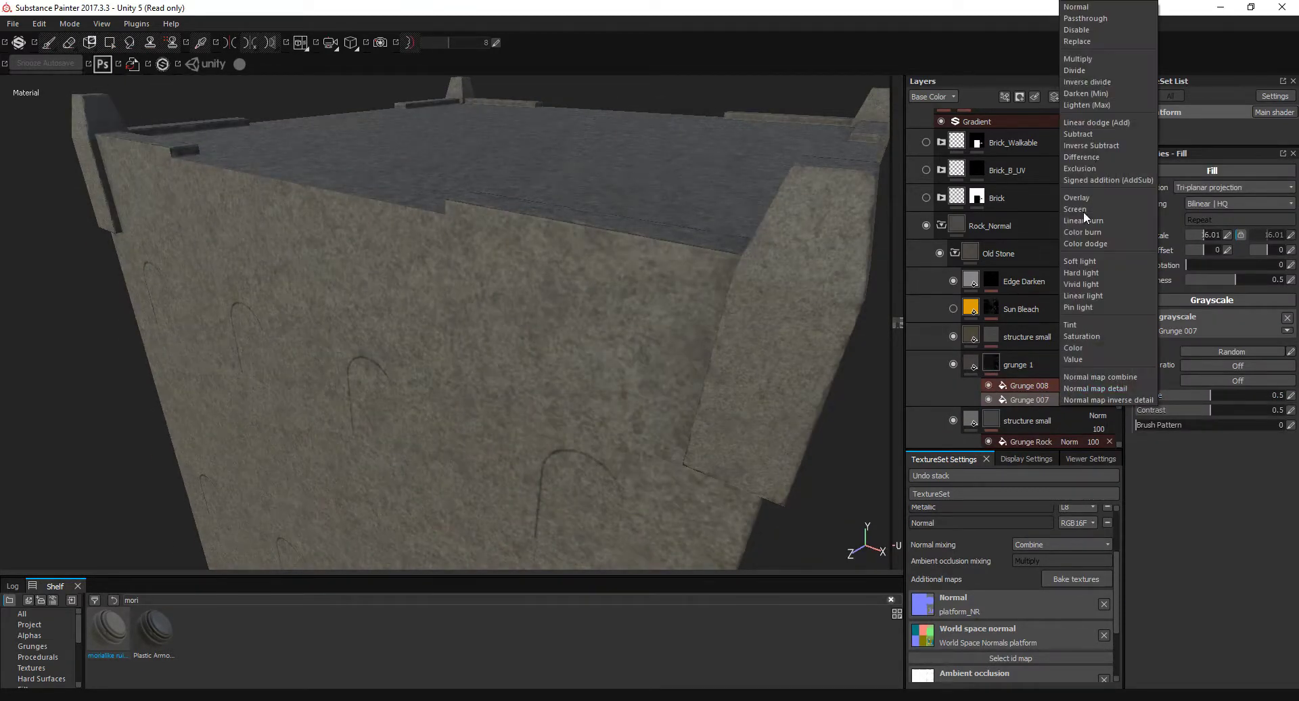
left_click(1097, 134)
Adjust the Grunge 007 and upper structure small Grunge Rock fills, then edit the Sun Bleach generator.
left_click(990, 363, "alt")
left_click(988, 385)
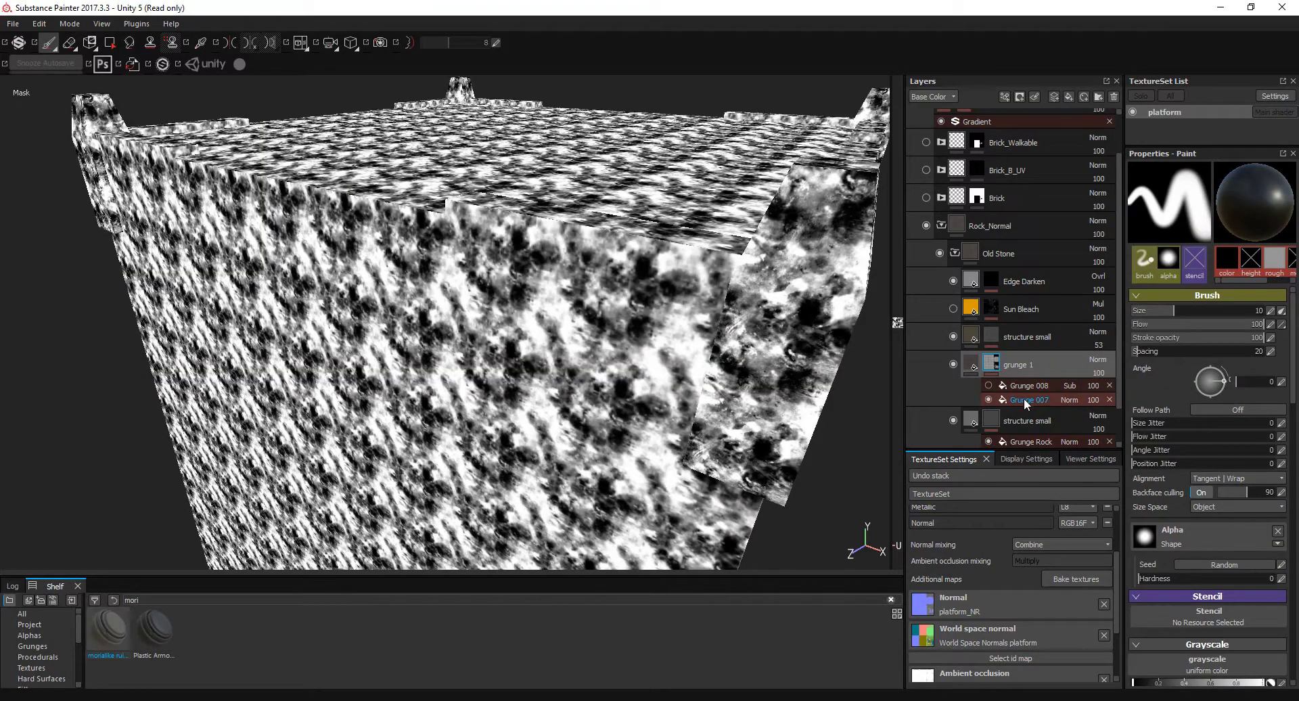
left_click(988, 385)
left_click(990, 336)
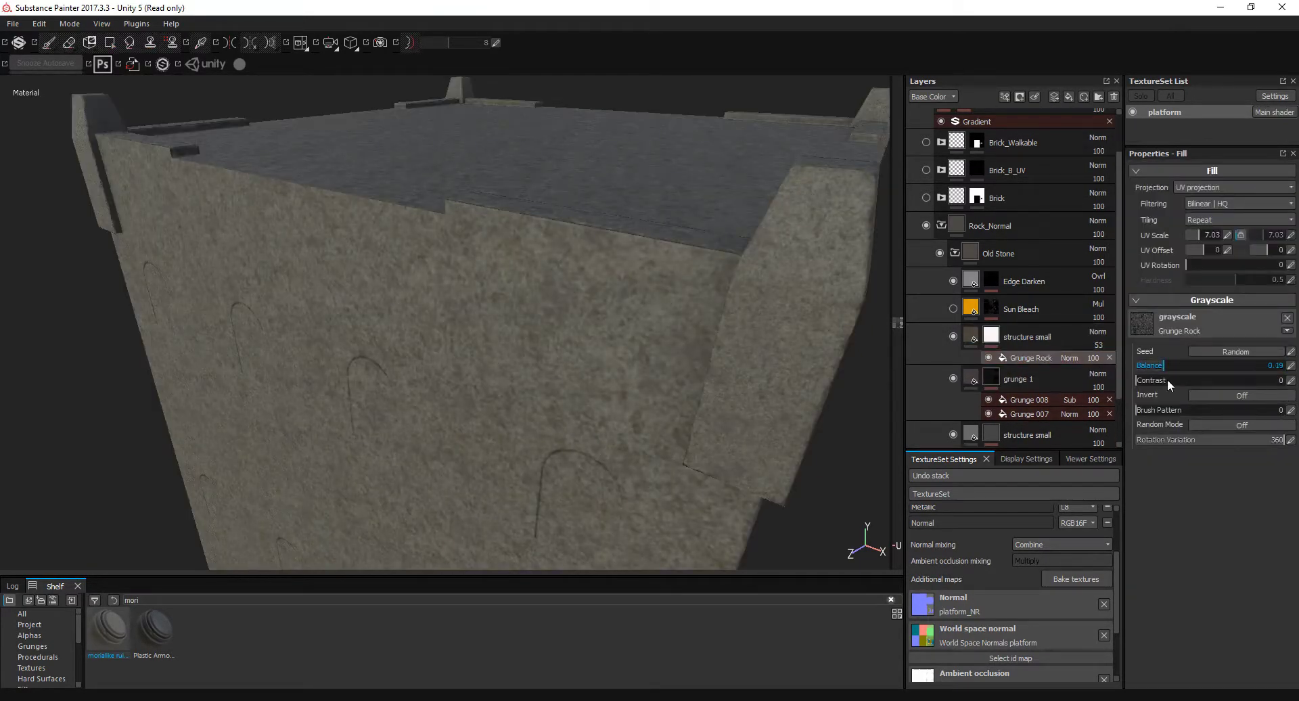
key("Down")
key("Down")
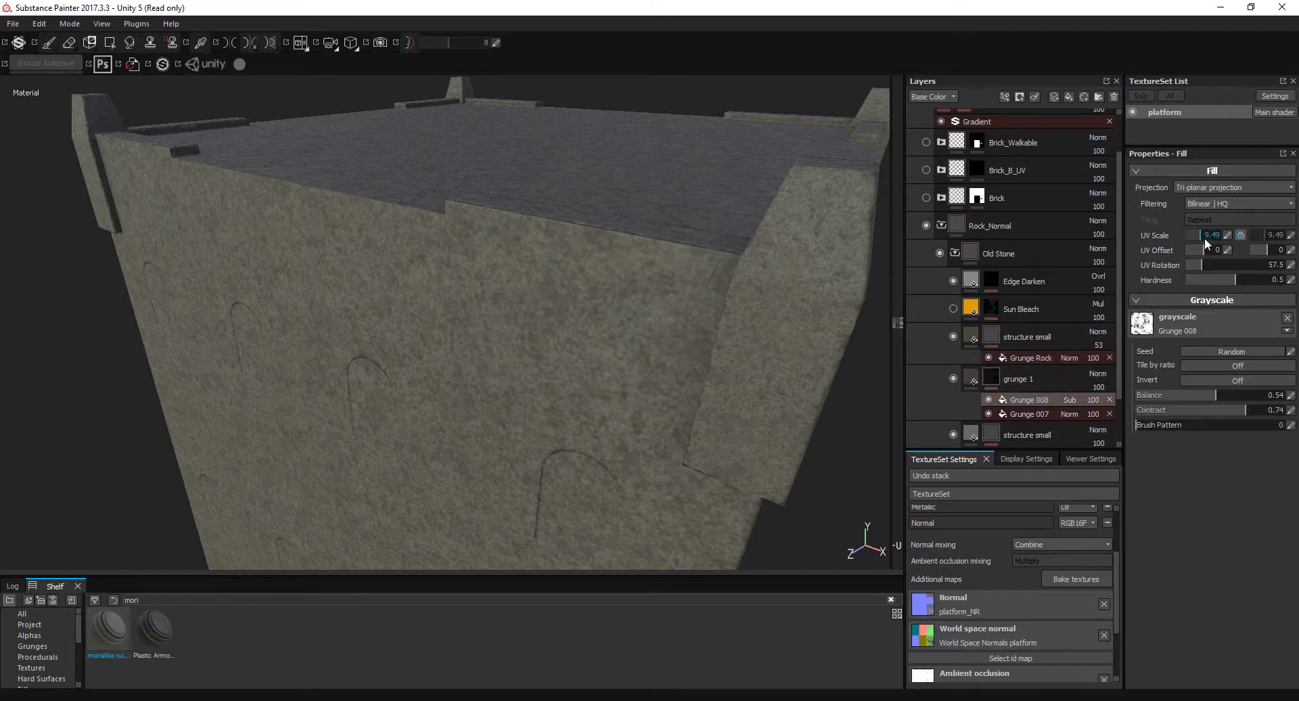
key("Down")
key("Down")
key("Down")
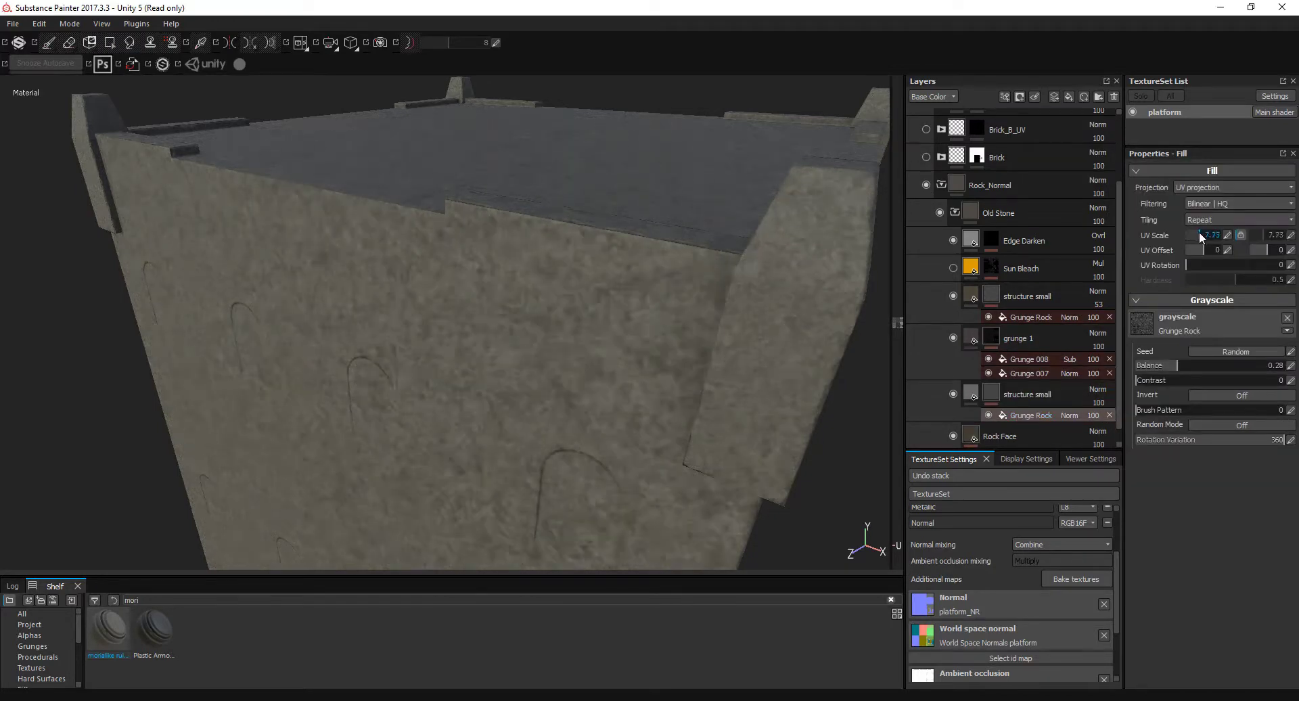
left_click(990, 267)
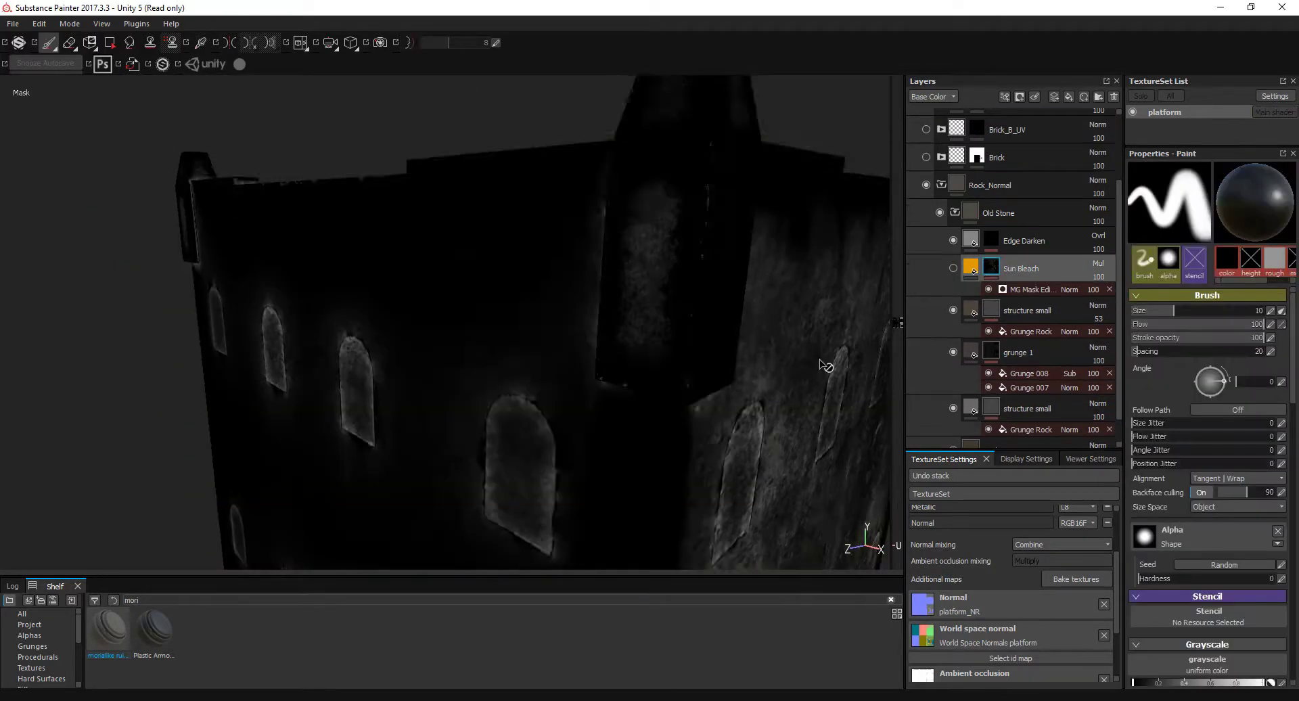
left_click(1019, 291)
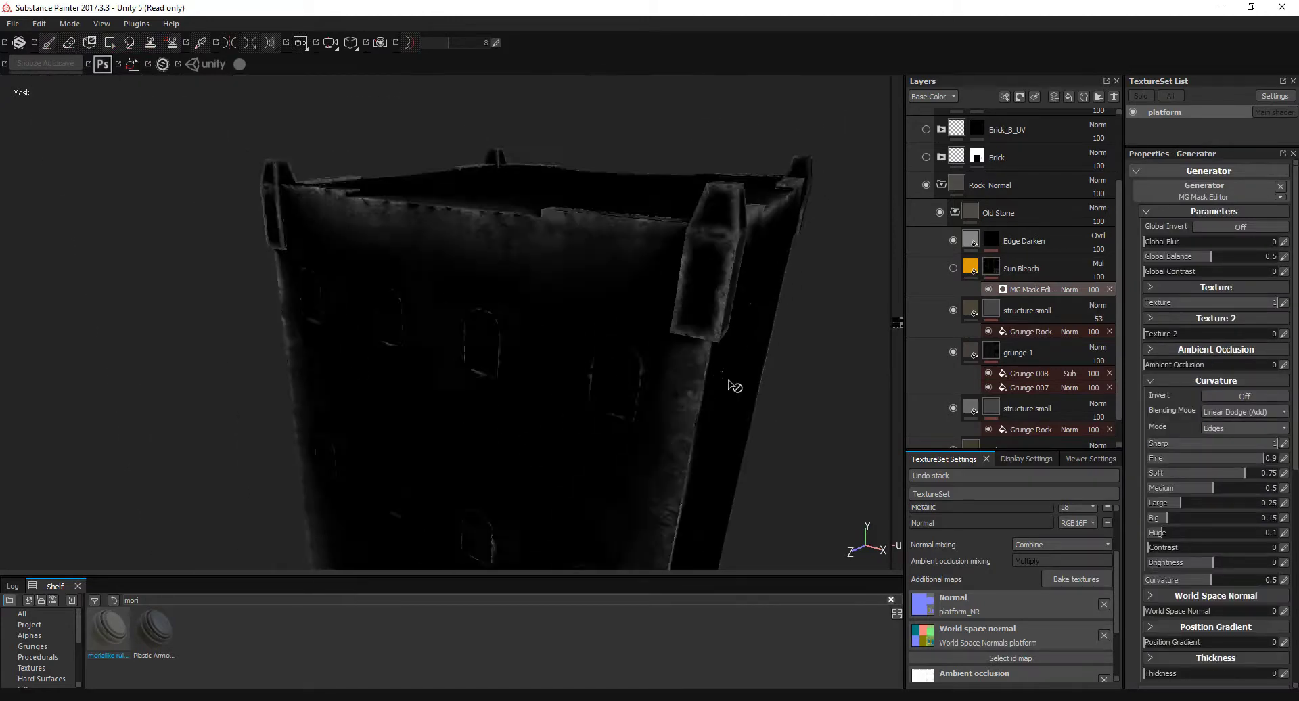
Return to the full material view and enable the Brick layer so walls show stone bricks.
key("m")
left_click_drag(754, 400, 545, 341, "alt")
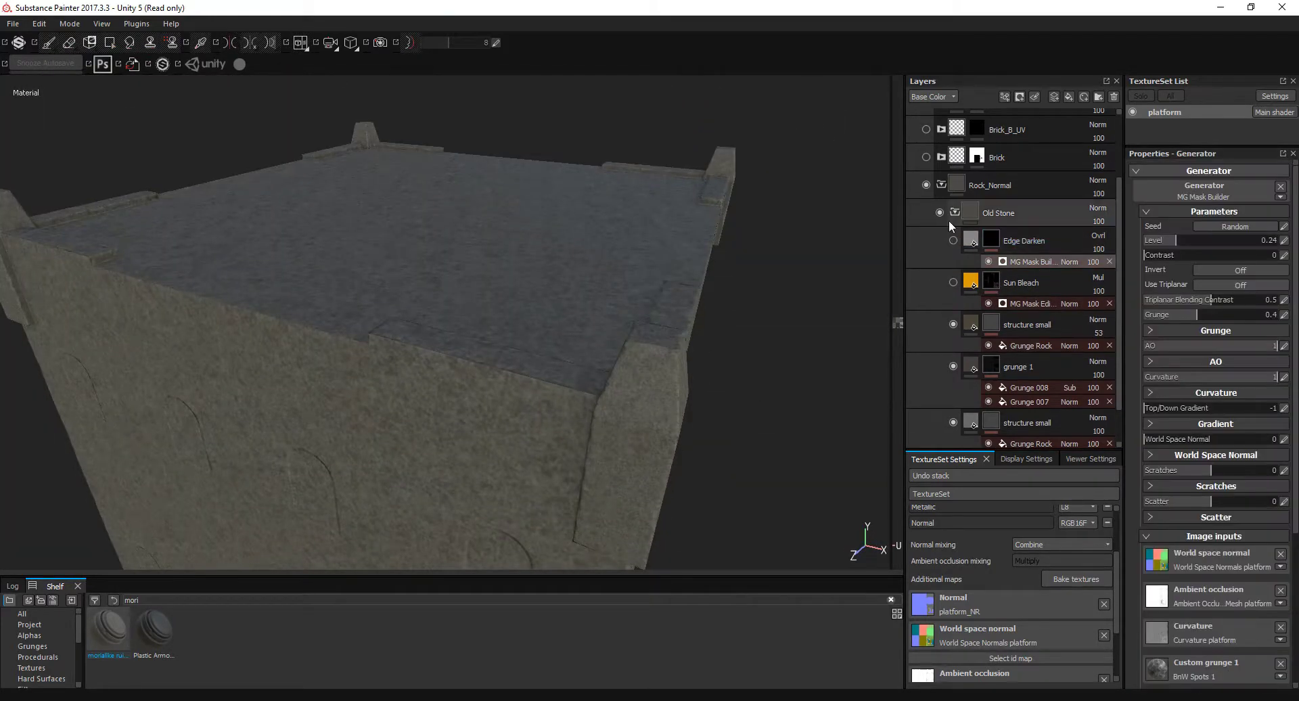
left_click(927, 248)
left_click_drag(507, 274, 577, 307, "alt")
Polygon-fill the tower top, rim and battlements black in the Brick layer mask.
left_click(976, 248, "alt")
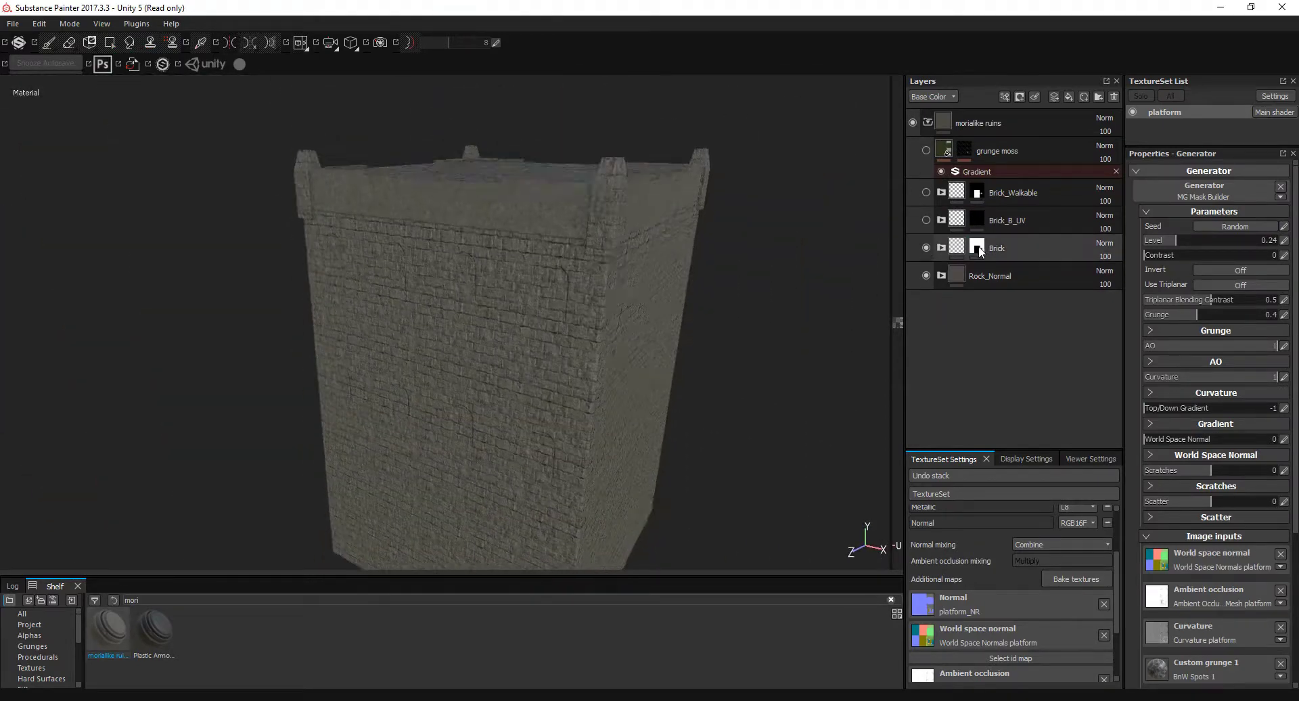
key("F1")
left_click(111, 44)
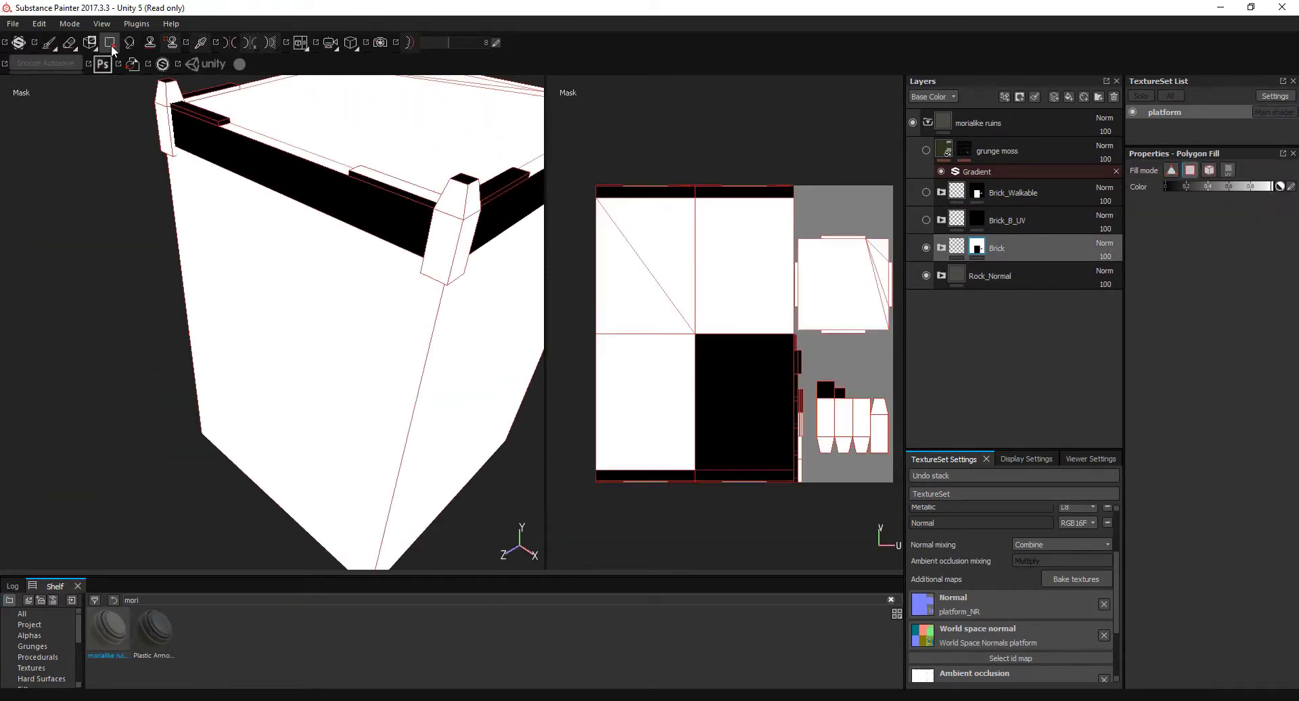
left_click(1278, 189)
left_click(838, 393)
left_click_drag(389, 246, 514, 352, "alt")
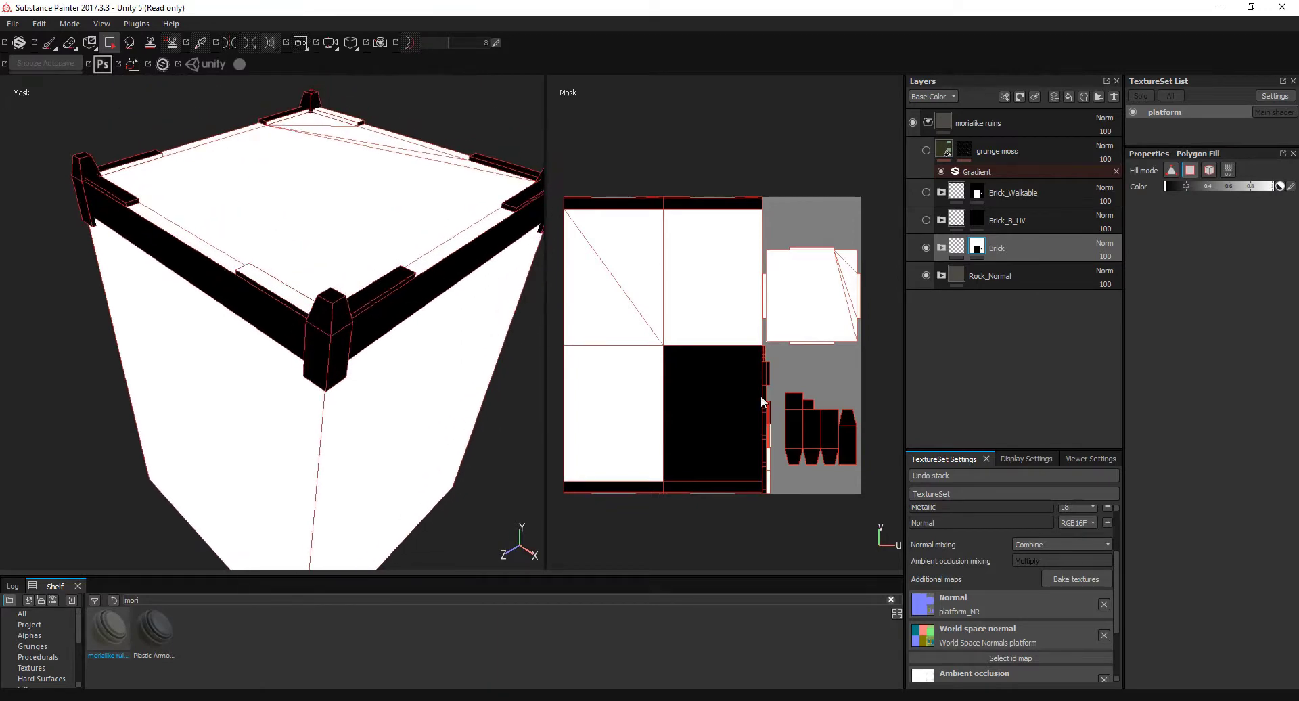
left_click(774, 244)
Check the masked tower in the 3D-only material view and select the Brick_B layer.
scroll(770, 480, "up", 3)
scroll(768, 461, "up", 2)
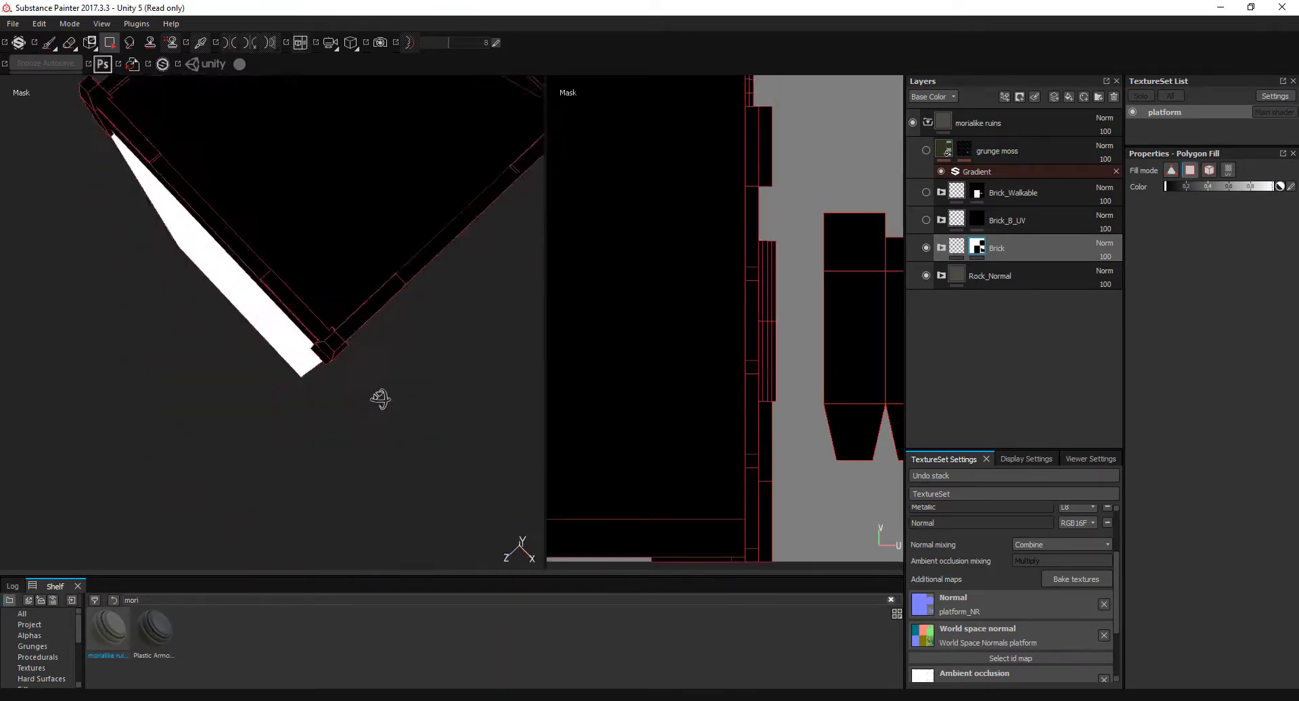
left_click_drag(377, 397, 233, 289, "alt")
key("m")
key("F2")
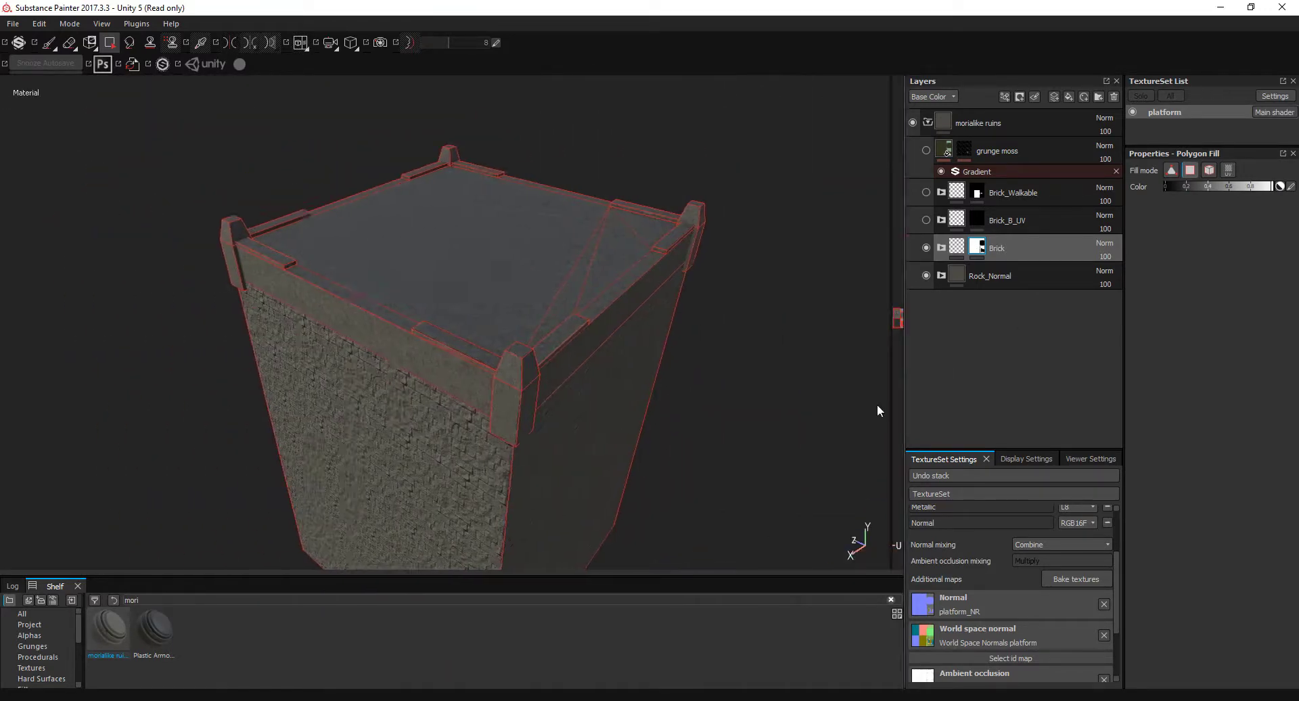
left_click(941, 248)
left_click(967, 332)
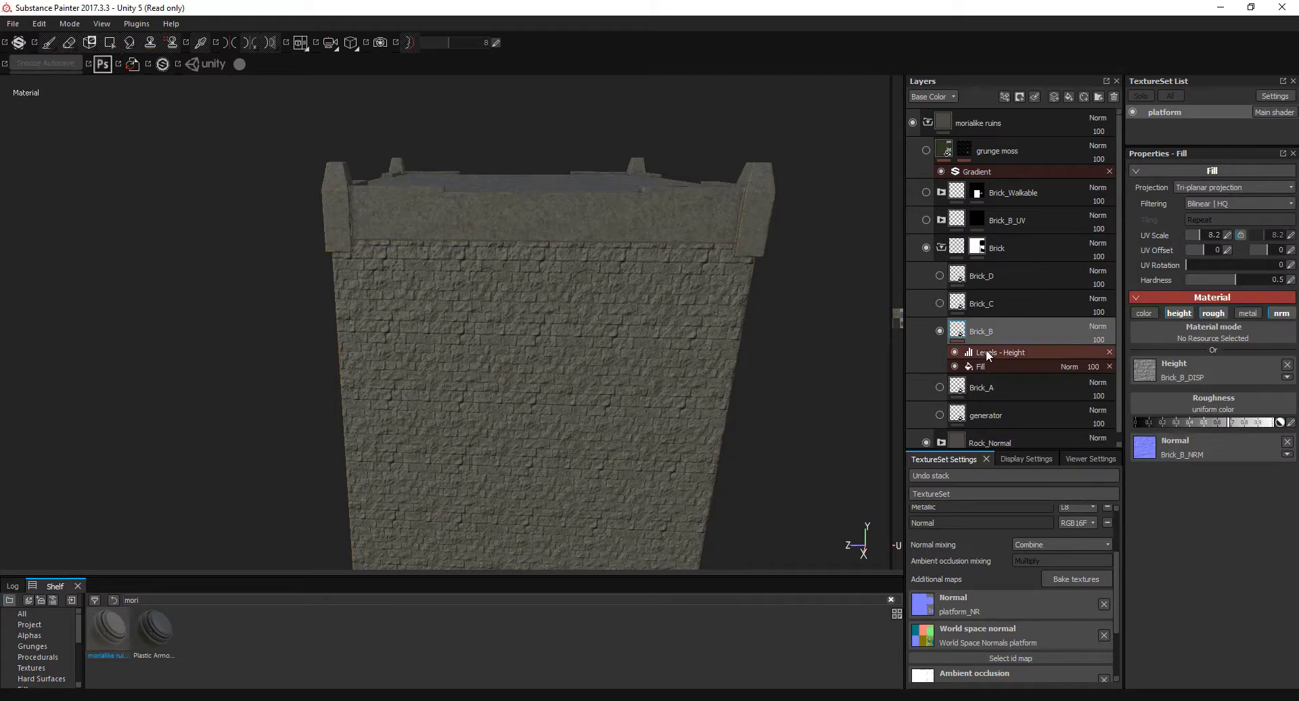
Keep Brick_B's roughness uniform and add an Ambient occlusion channel to the texture set.
left_click(1212, 412)
mouse_move(1119, 457)
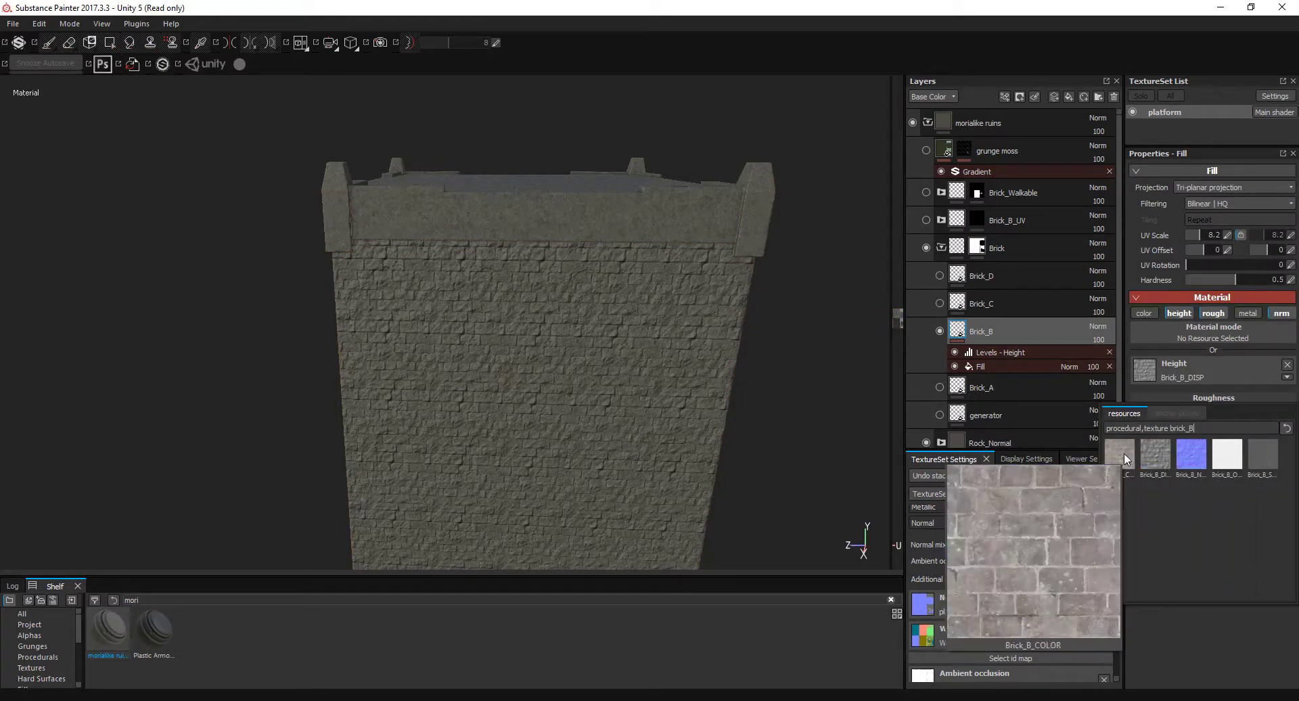
left_click(1211, 645)
scroll(1082, 541, "up", 1)
left_click(1107, 526)
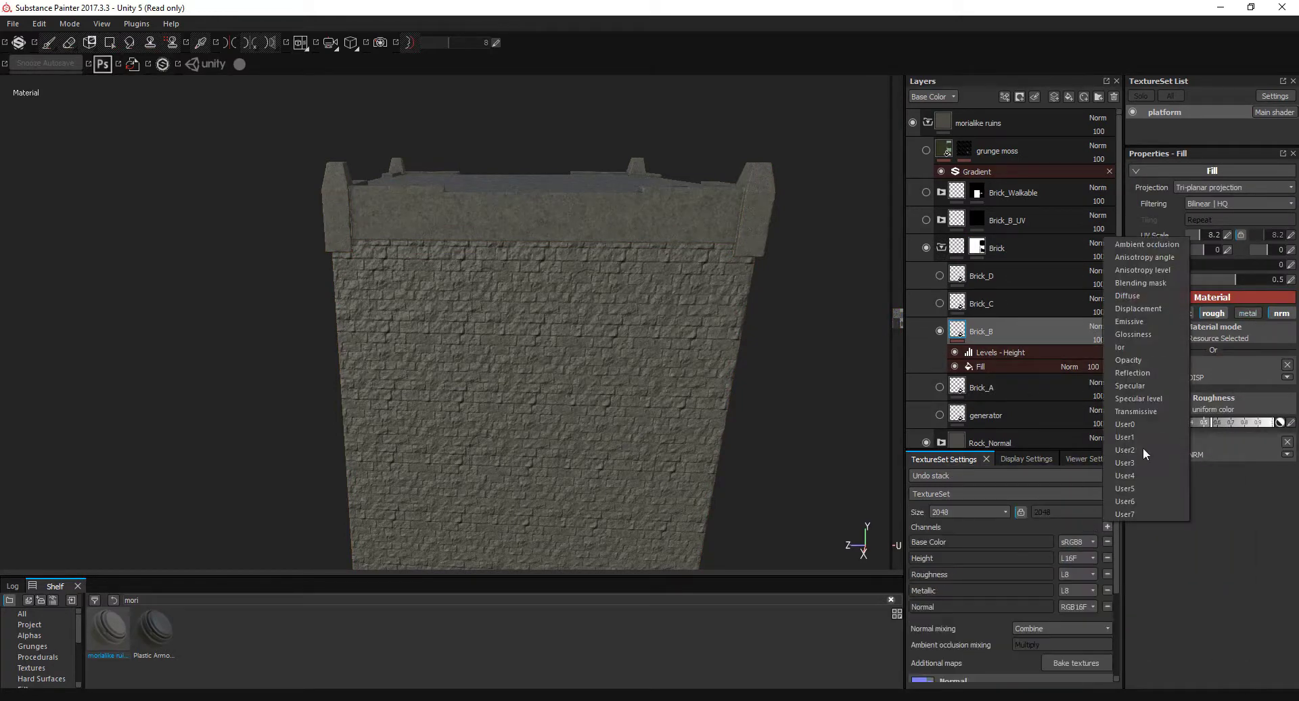
left_click(1143, 448)
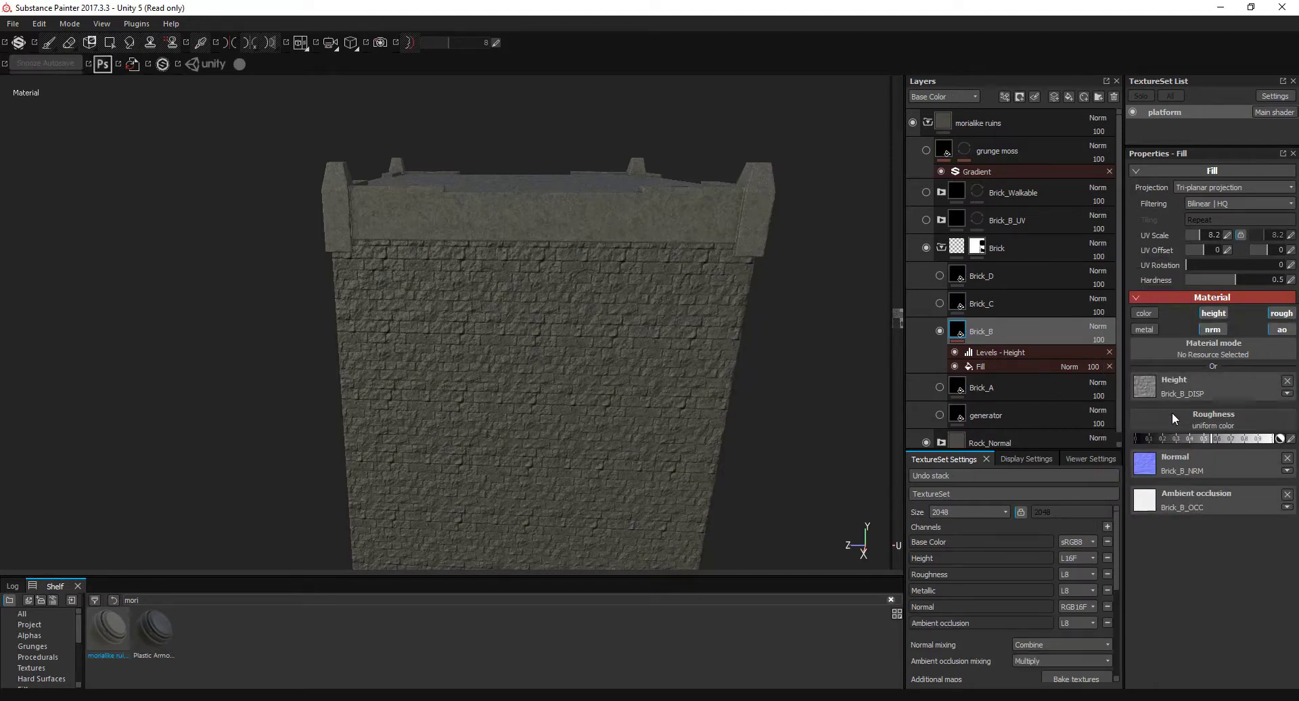
Turn off ambient occlusion on the Brick_B fill.
left_click_drag(694, 301, 667, 255, "alt")
scroll(667, 255, "up", 5)
left_click(1281, 330)
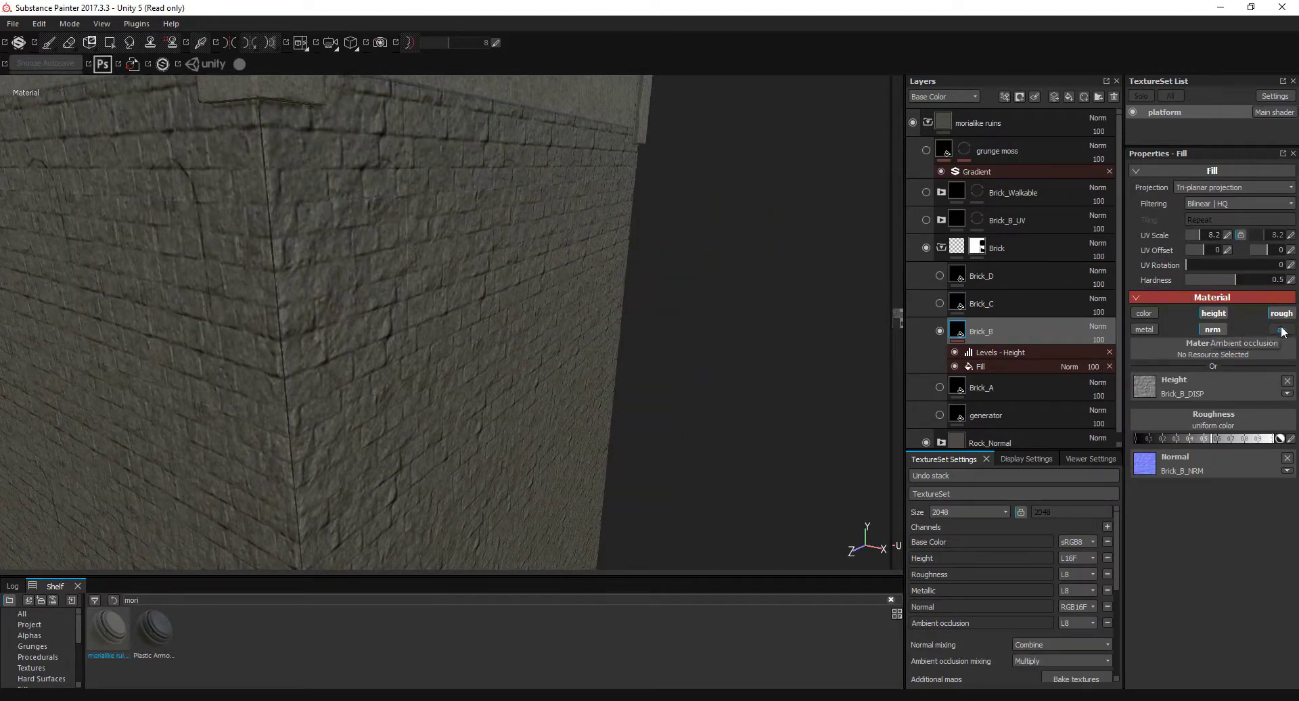
scroll(388, 330, "down", 5)
left_click_drag(388, 330, 774, 330, "alt")
Lower the Levels - Height output to 0.8871 and toggle it to compare.
left_click(985, 353)
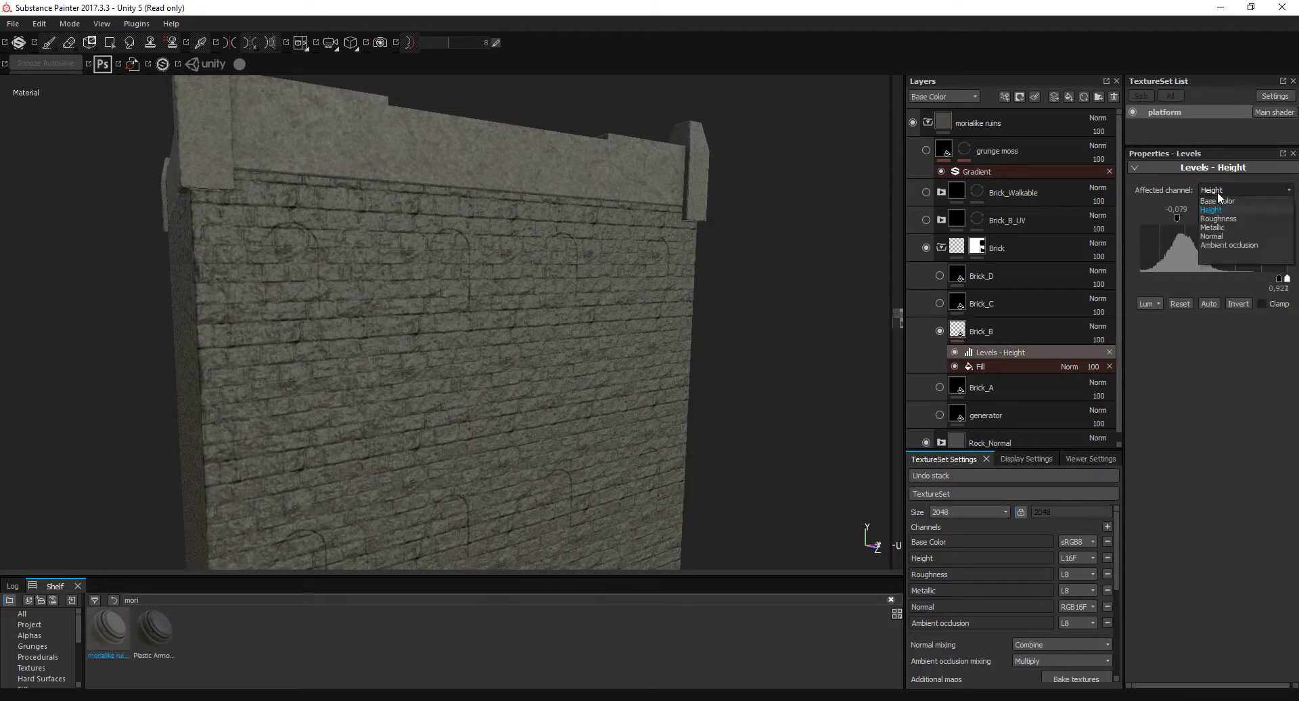
left_click_drag(1278, 278, 1275, 278)
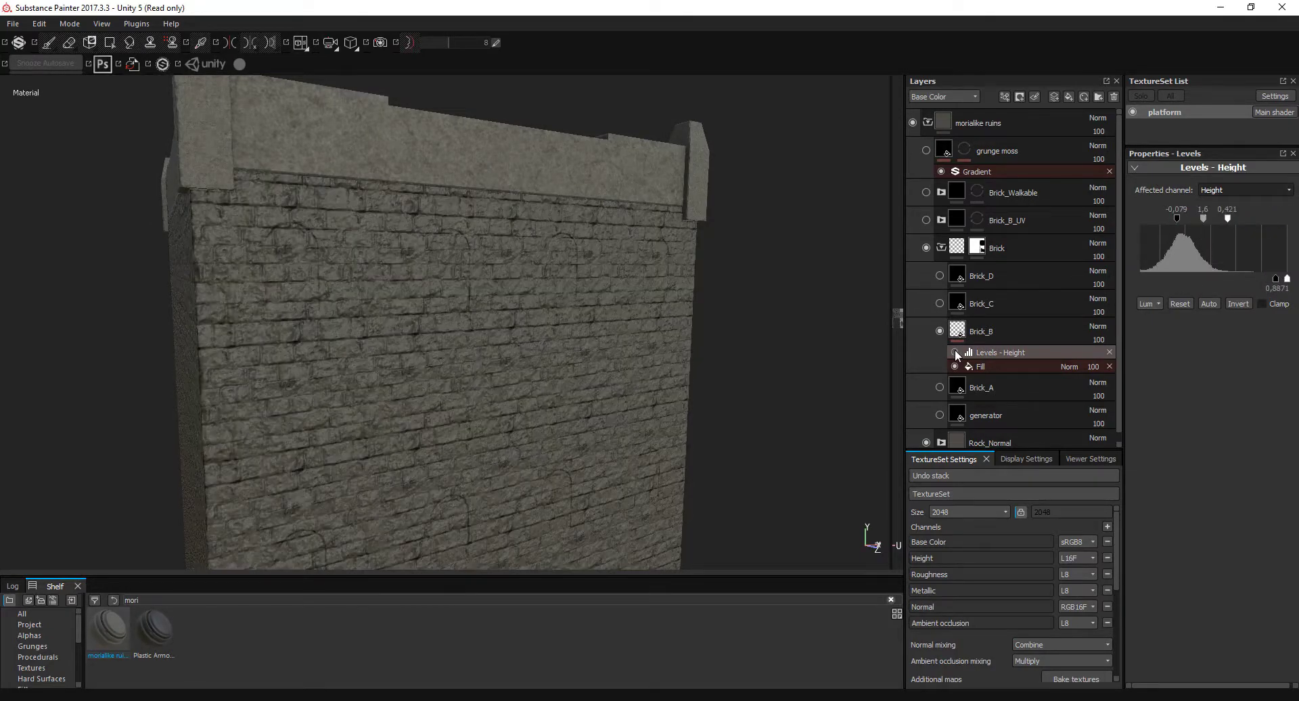
left_click(955, 353)
left_click(1049, 367)
left_click(990, 353)
View the height channel, compare Levels - Height on and off, then select Brick_Walkable.
left_click(944, 97)
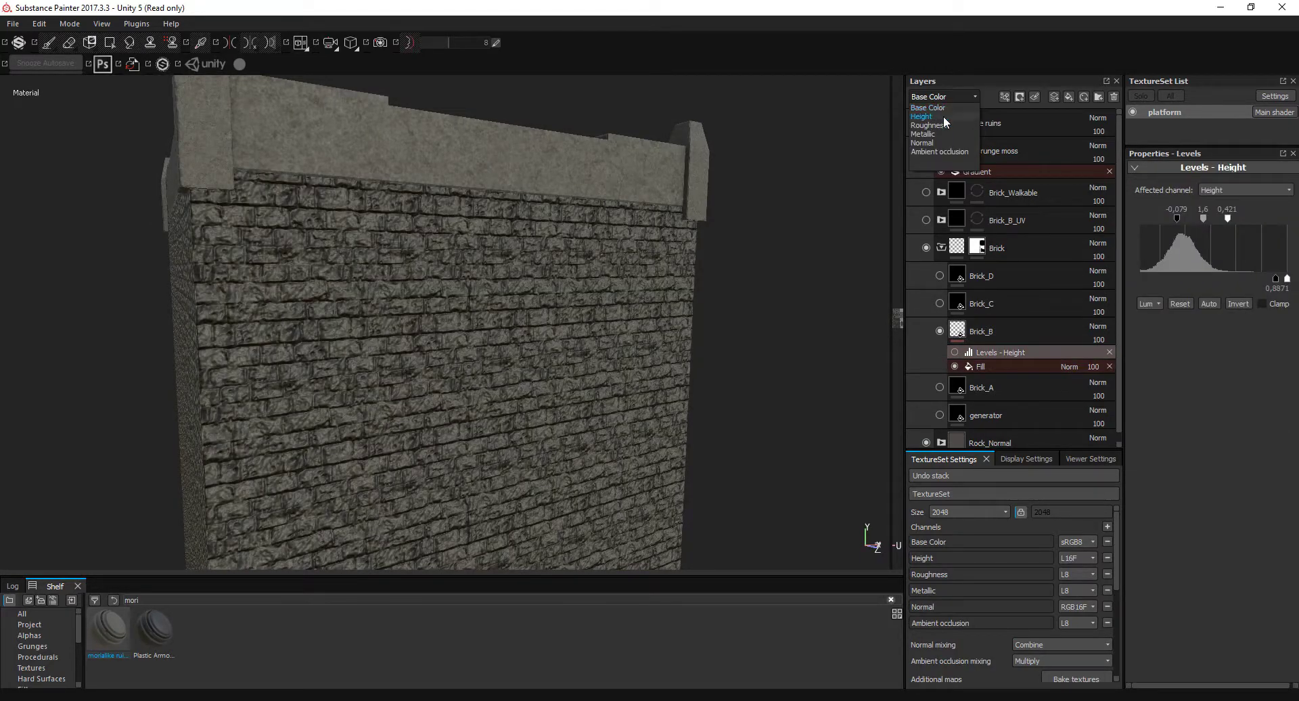
left_click(922, 116)
left_click(955, 352)
left_click(955, 352)
left_click(955, 352)
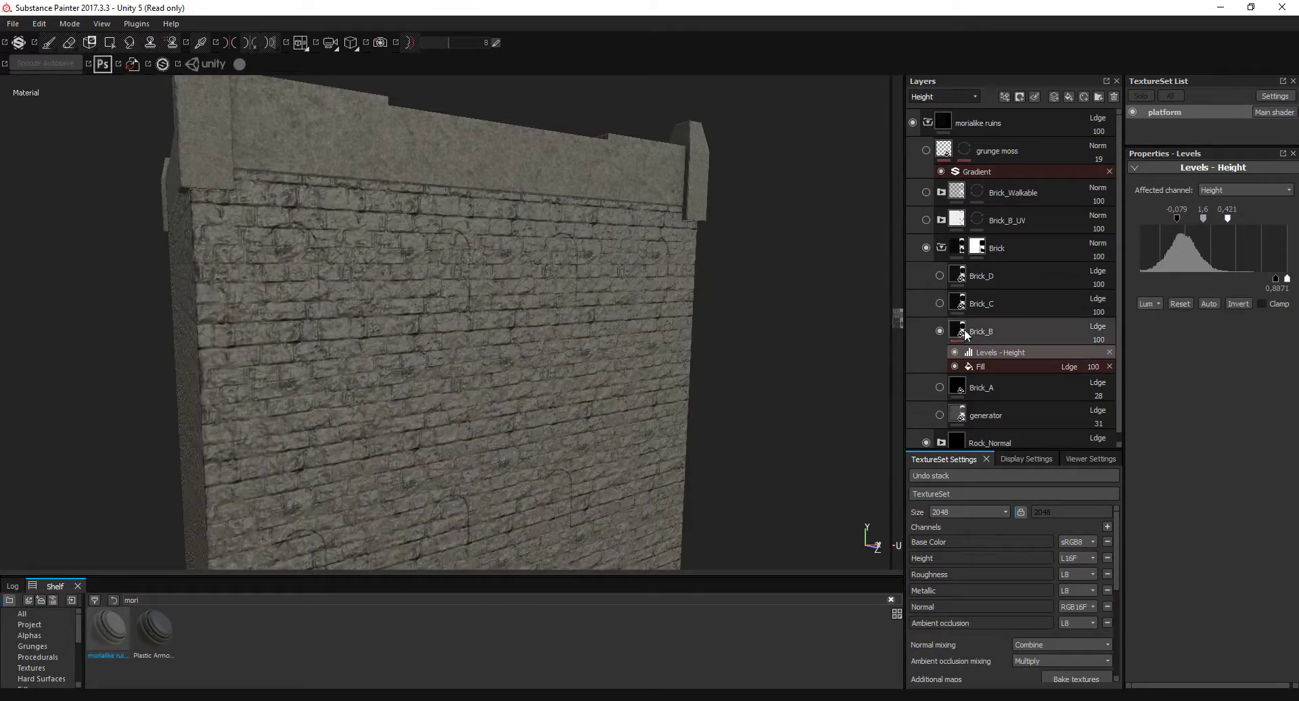
mouse_move(643, 336)
left_mouse_down("alt")
mouse_move(546, 504)
mouse_move(565, 360)
mouse_move(600, 299)
mouse_move(610, 455)
mouse_move(551, 455)
mouse_move(617, 468)
left_mouse_up("alt")
left_click(941, 246)
left_click(1015, 193)
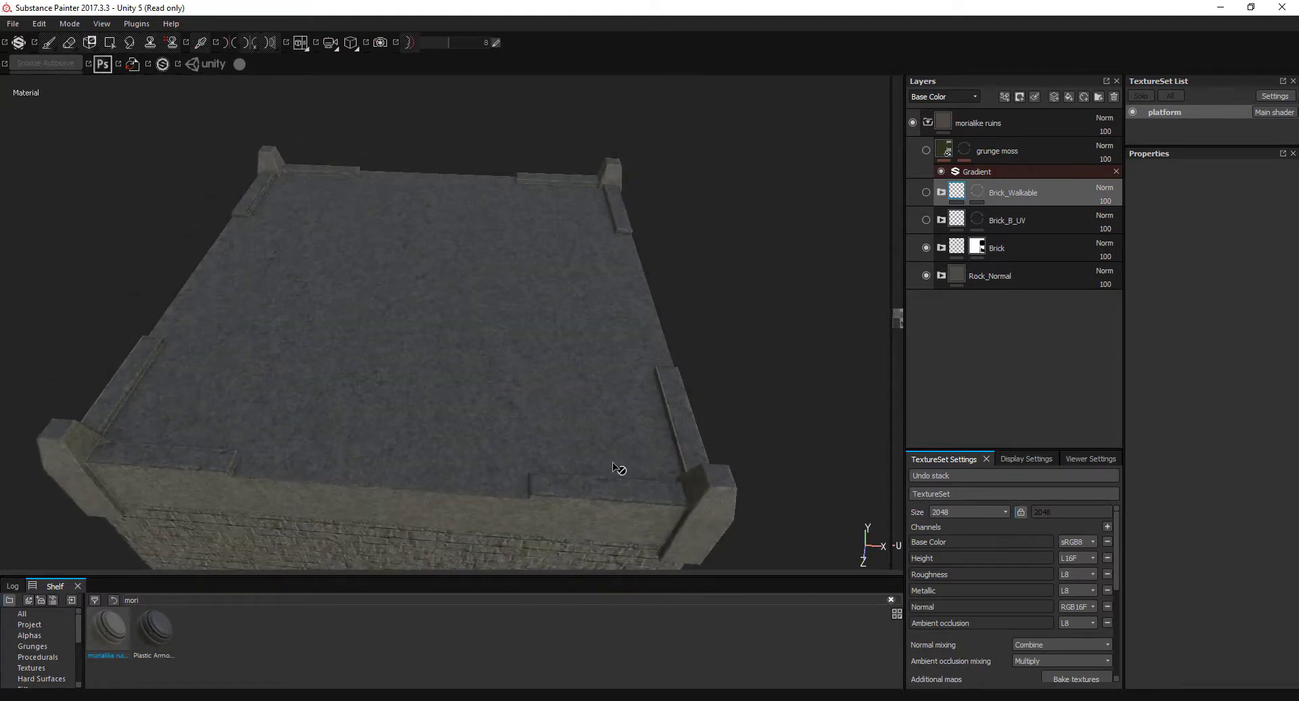
Show Brick_Walkable, give it a black mask, and fill the platform floor into the mask.
left_click(941, 192)
right_click(976, 192)
left_click(1014, 203)
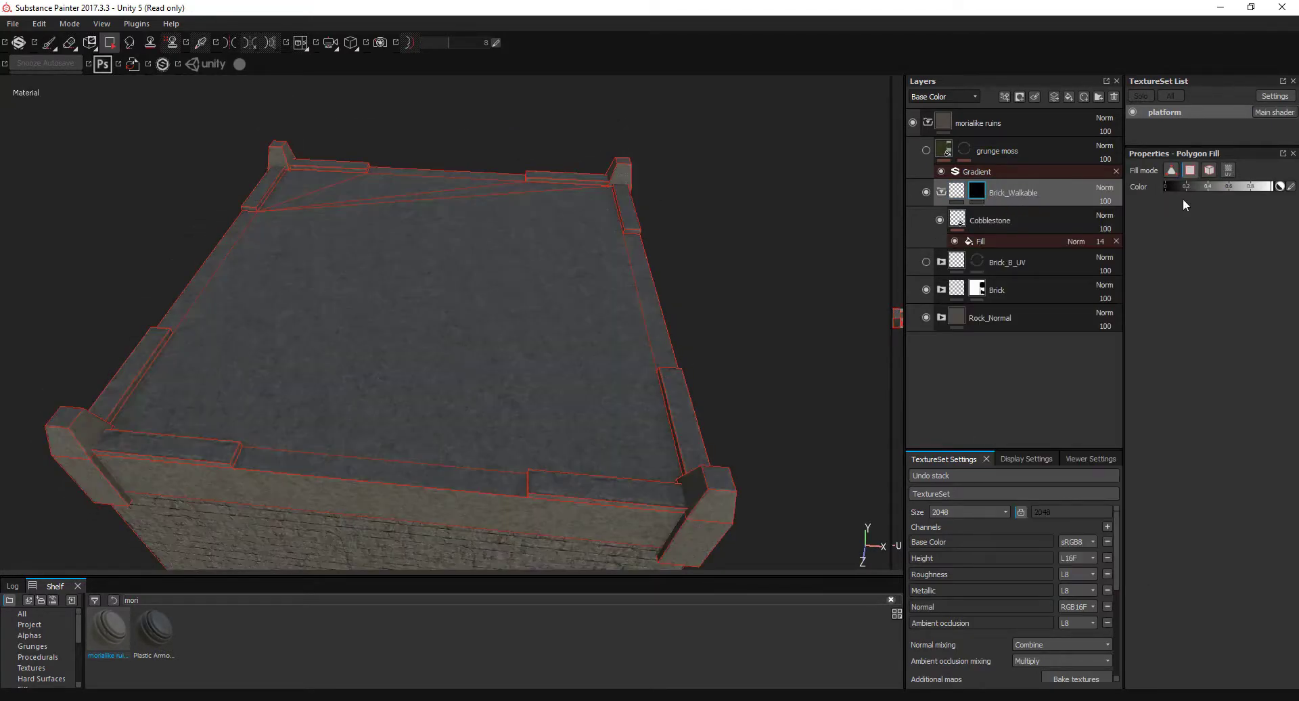
key("m")
left_click(211, 277)
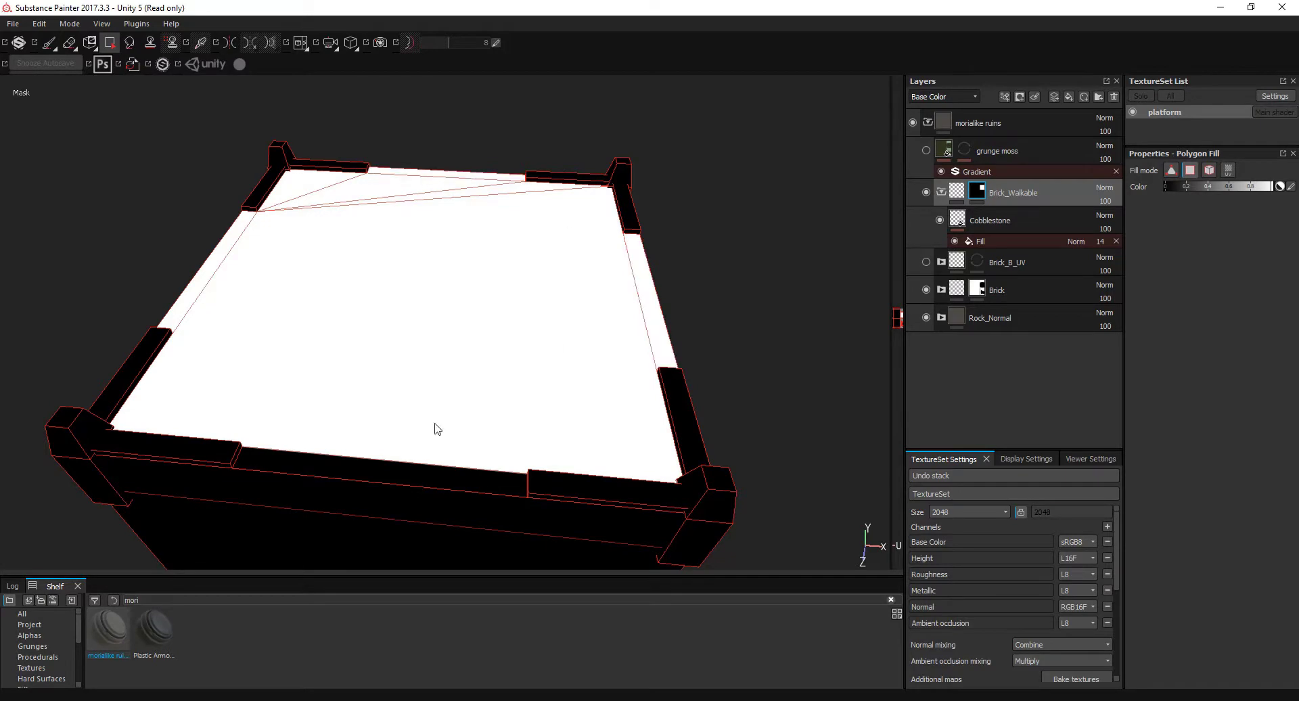
key("m")
Set the Cobblestone UV scale to 2.81, keeping the UV offset at 0.7964.
left_click(990, 220)
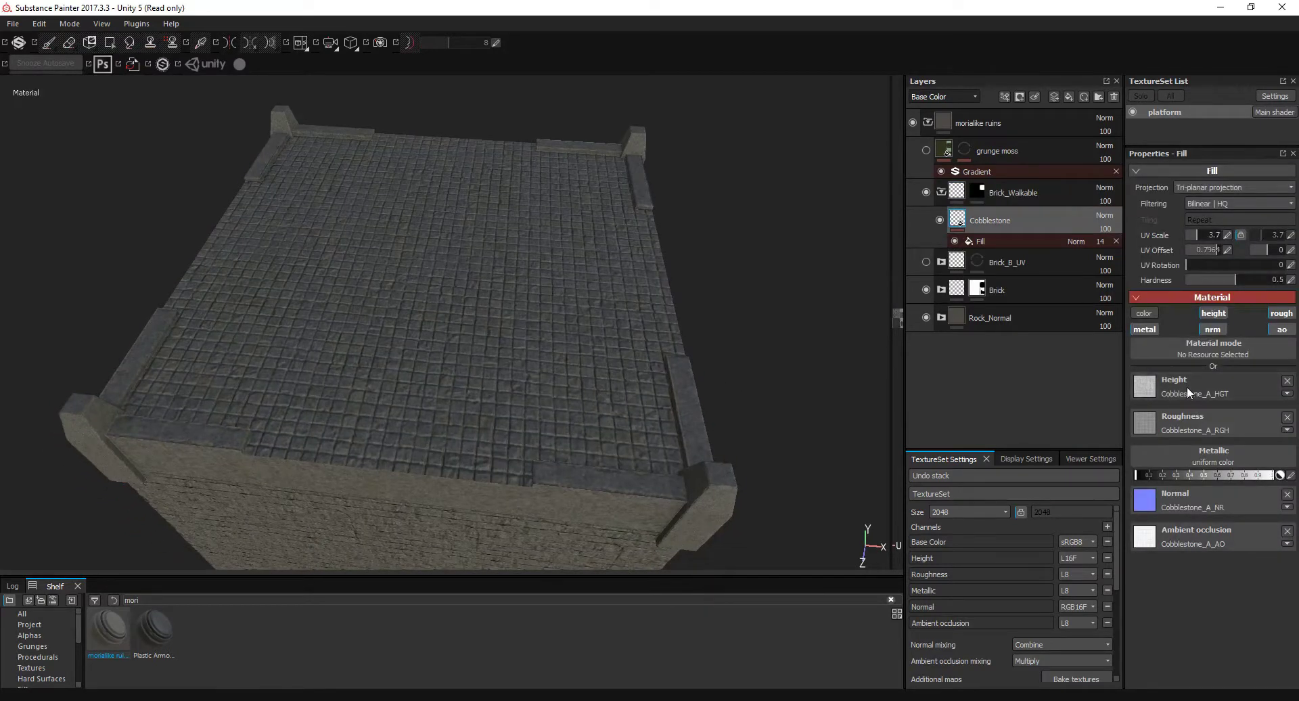
left_click_drag(343, 359, 733, 327, "alt")
left_click_drag(1199, 233, 1204, 232)
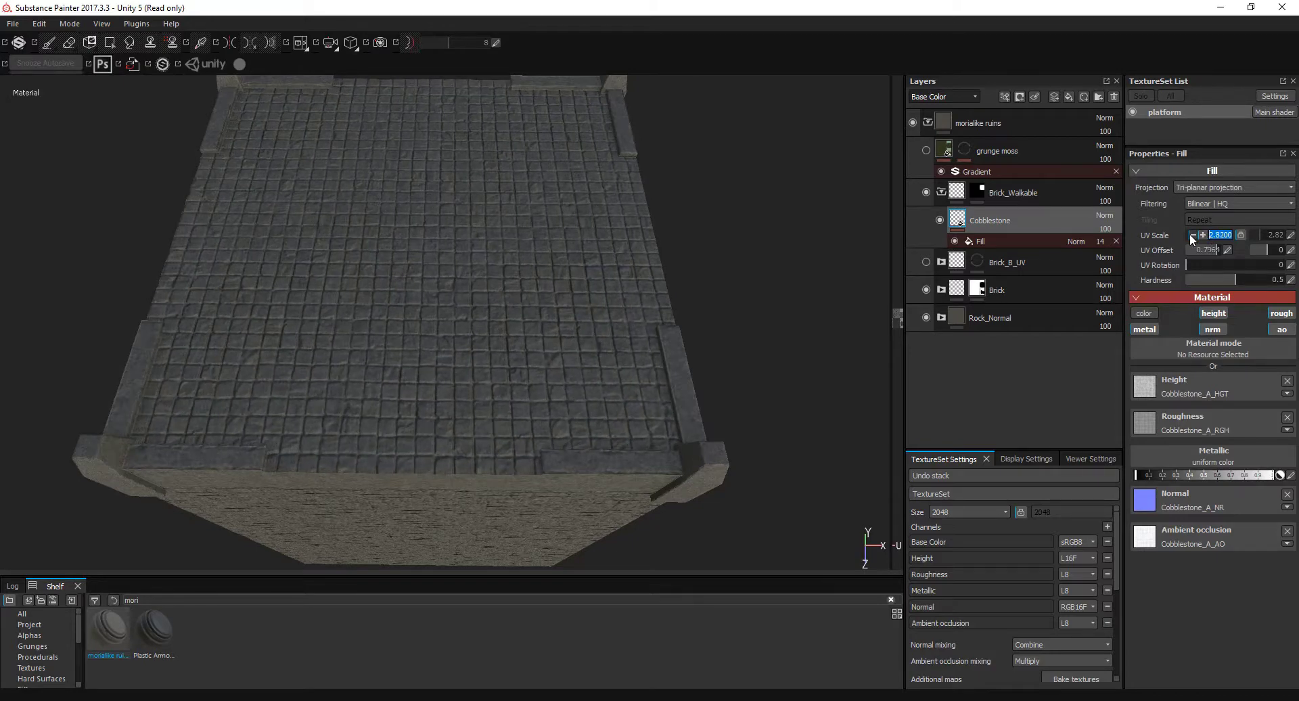
left_click_drag(574, 307, 627, 317, "alt")
left_click_drag(1202, 252, 1202, 253)
left_click_drag(697, 313, 694, 402, "alt")
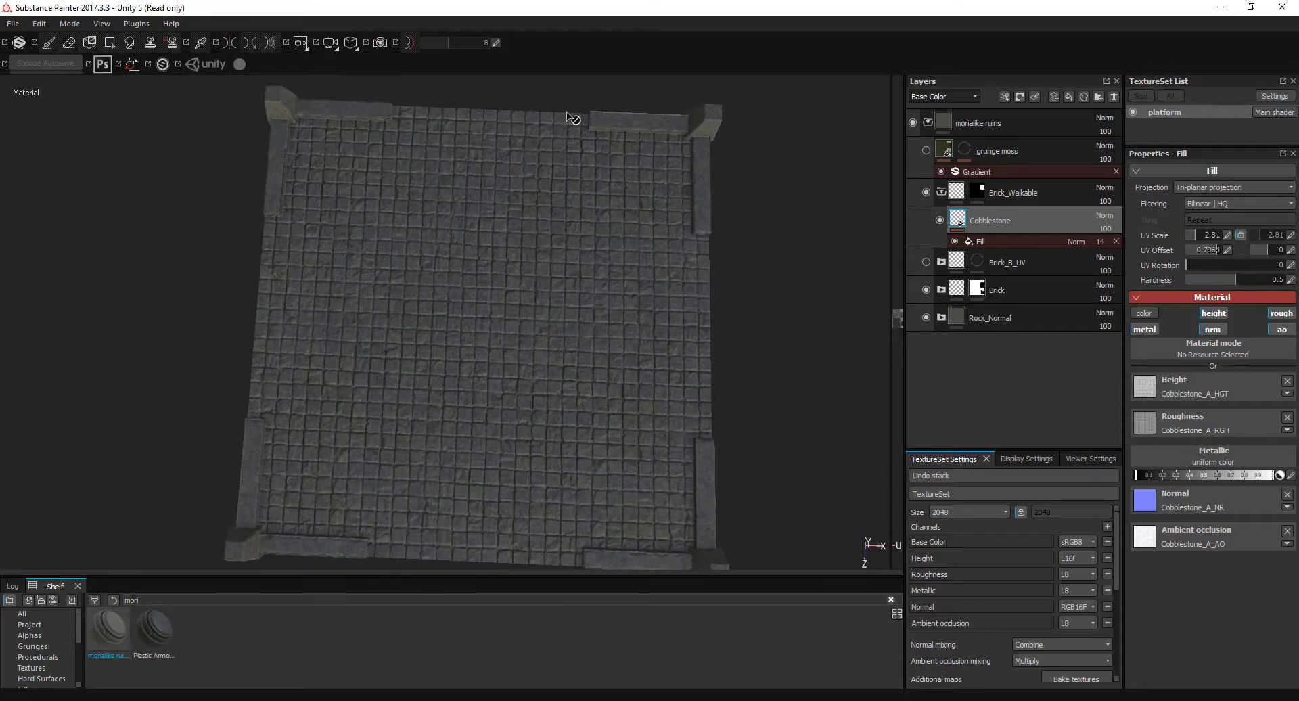
Collapse Brick_Walkable and turn on the grunge moss layer.
left_click(941, 192)
left_click(925, 151)
mouse_move(609, 419)
left_mouse_down("alt")
mouse_move(611, 312)
mouse_move(612, 325)
left_mouse_up("alt")
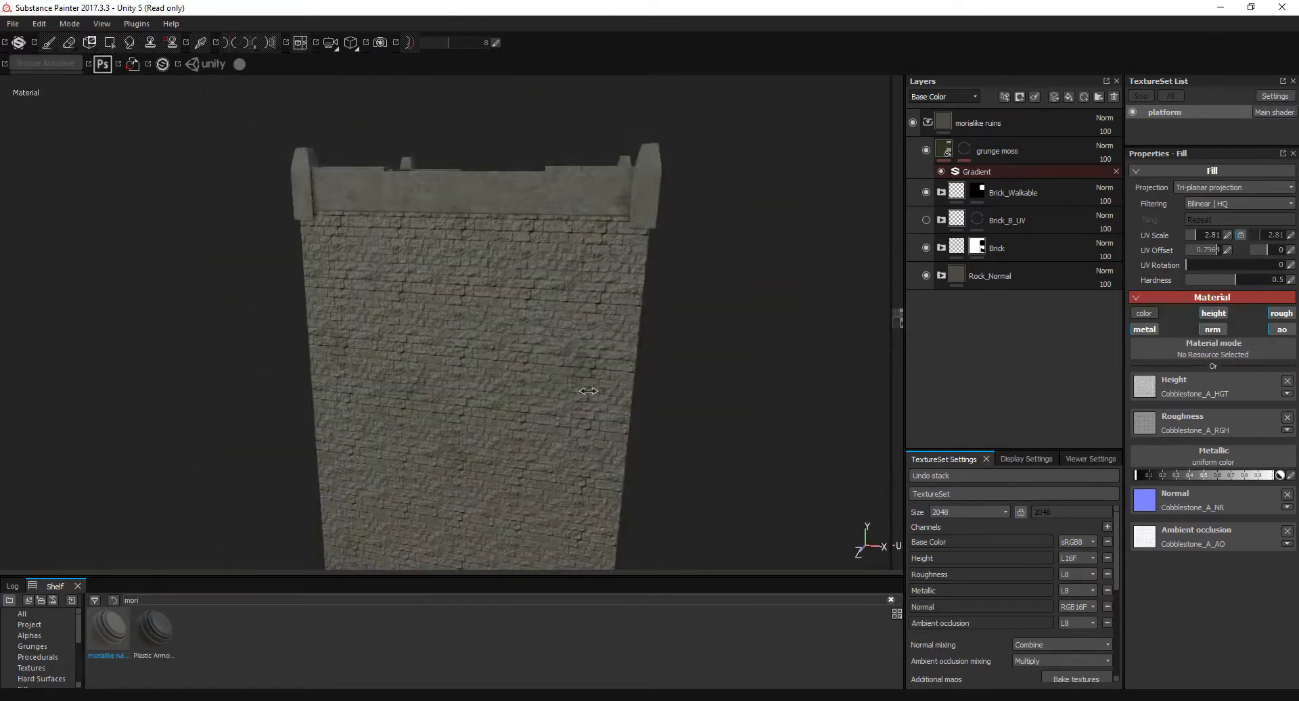
Restore the NR fill with only the normal channel, using platform_NR, at 41 opacity.
right_click_drag(612, 325, 617, 356, "alt")
key("ctrl+z")
key("ctrl+z")
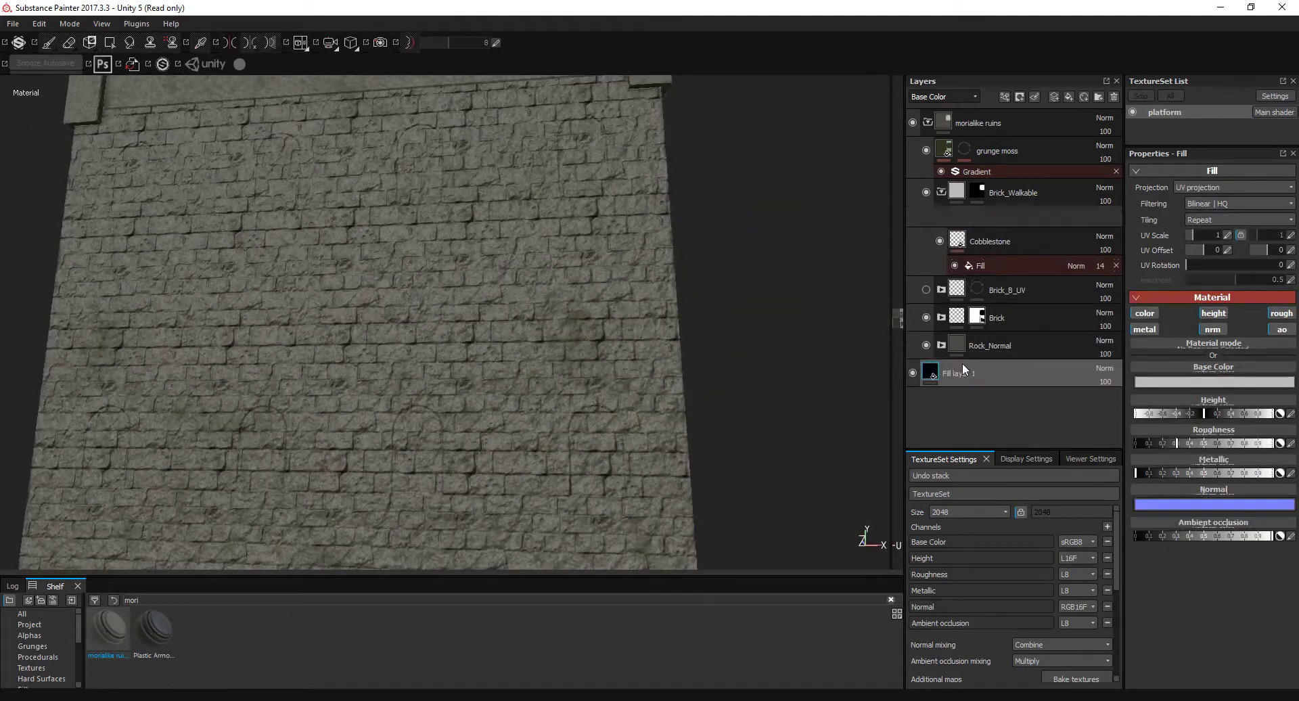
key("ctrl+z")
left_click(1211, 313)
left_click(1215, 388)
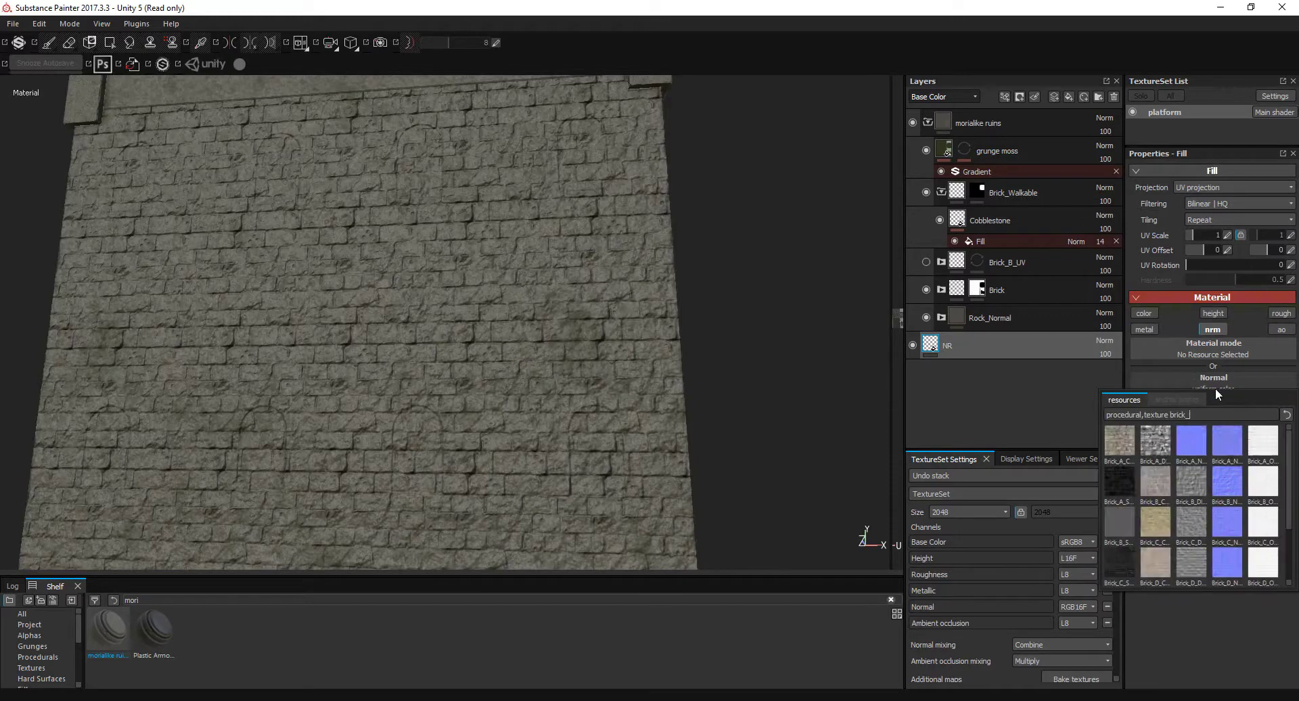
left_click(1120, 479)
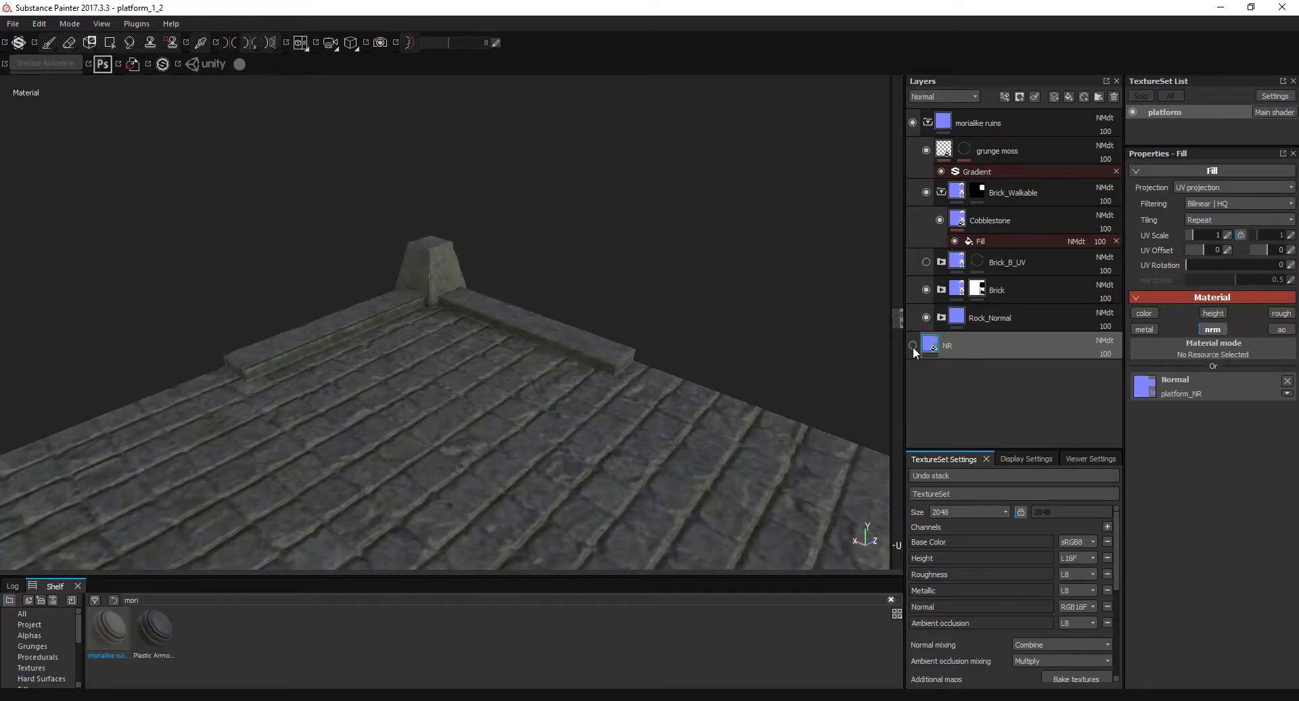
right_click_drag(650, 363, 657, 343, "alt")
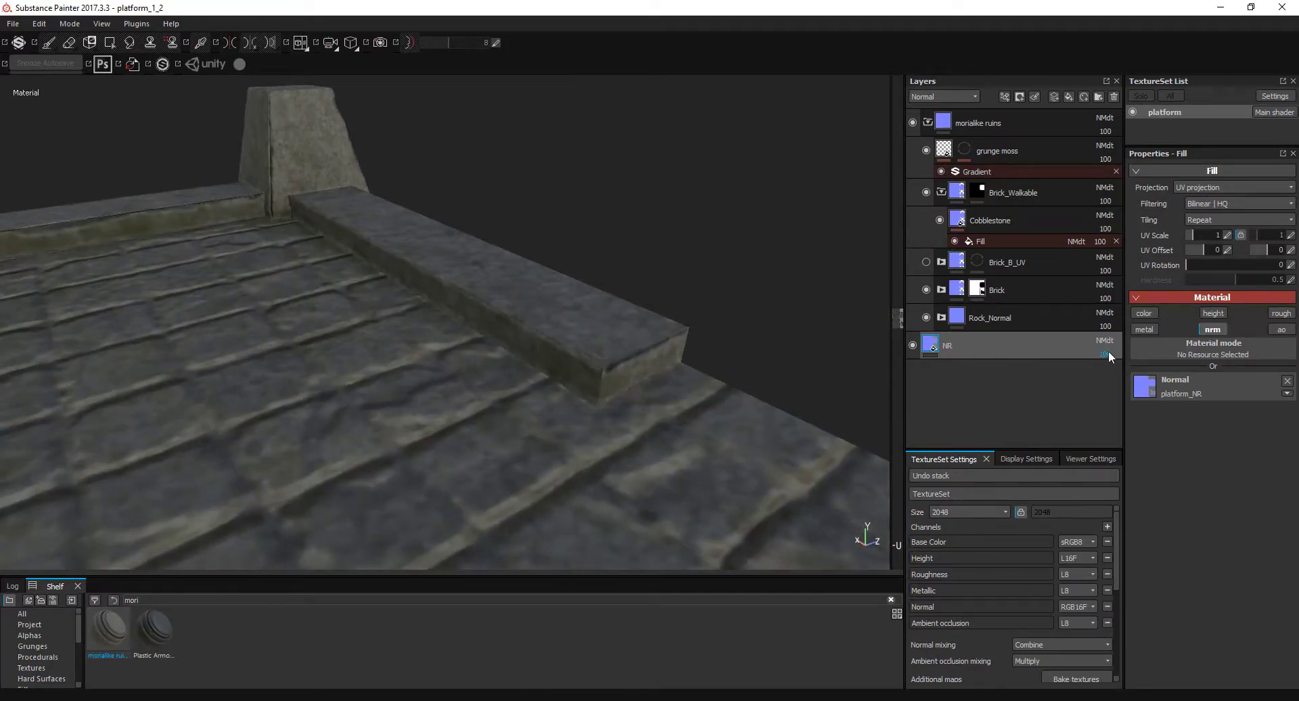
left_click_drag(1108, 351, 1094, 364)
mouse_move(612, 290)
left_mouse_down("alt")
mouse_move(377, 342)
mouse_move(485, 290)
mouse_move(494, 232)
mouse_move(588, 357)
left_mouse_up("alt")
View layers by base colour and delete the Brick_B_UV folder.
left_click(943, 97)
left_click(927, 131)
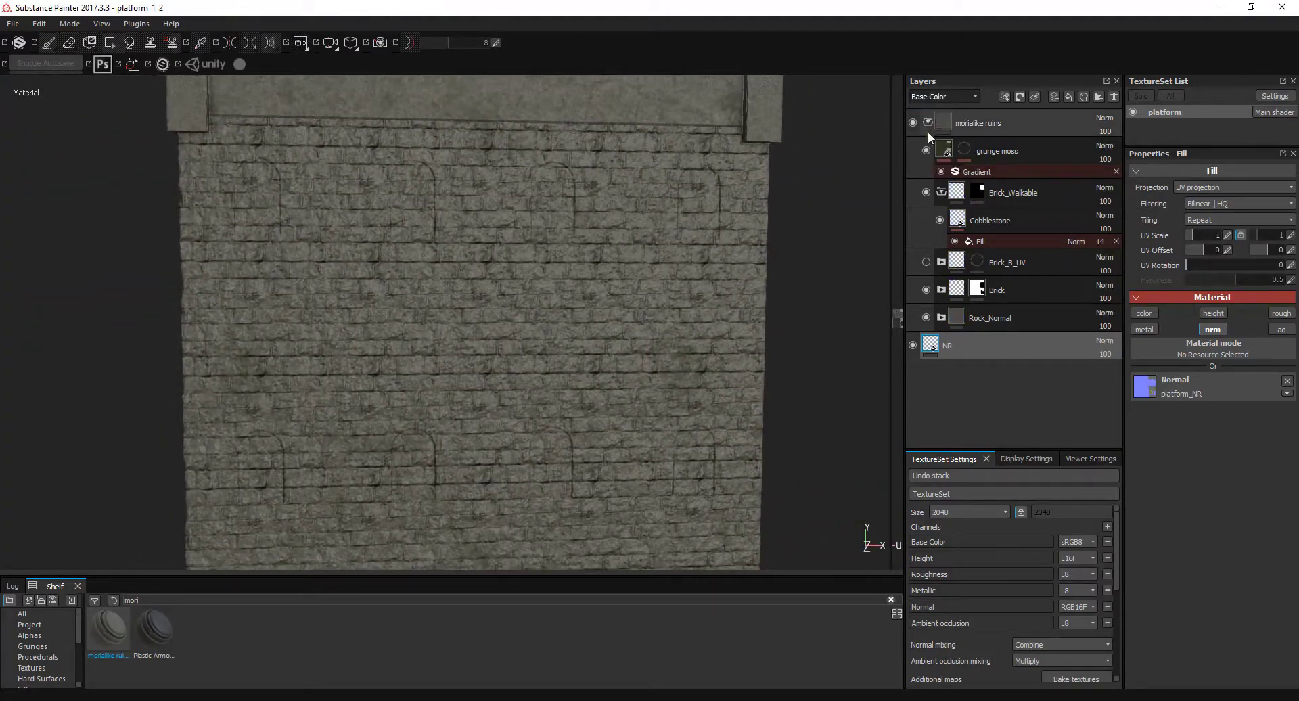
left_click(941, 192)
left_click(994, 215)
Duplicate the Brick folder and rename the copy Brick WINDOWS.
left_click(1114, 96)
right_click(1020, 228)
left_click(1085, 384)
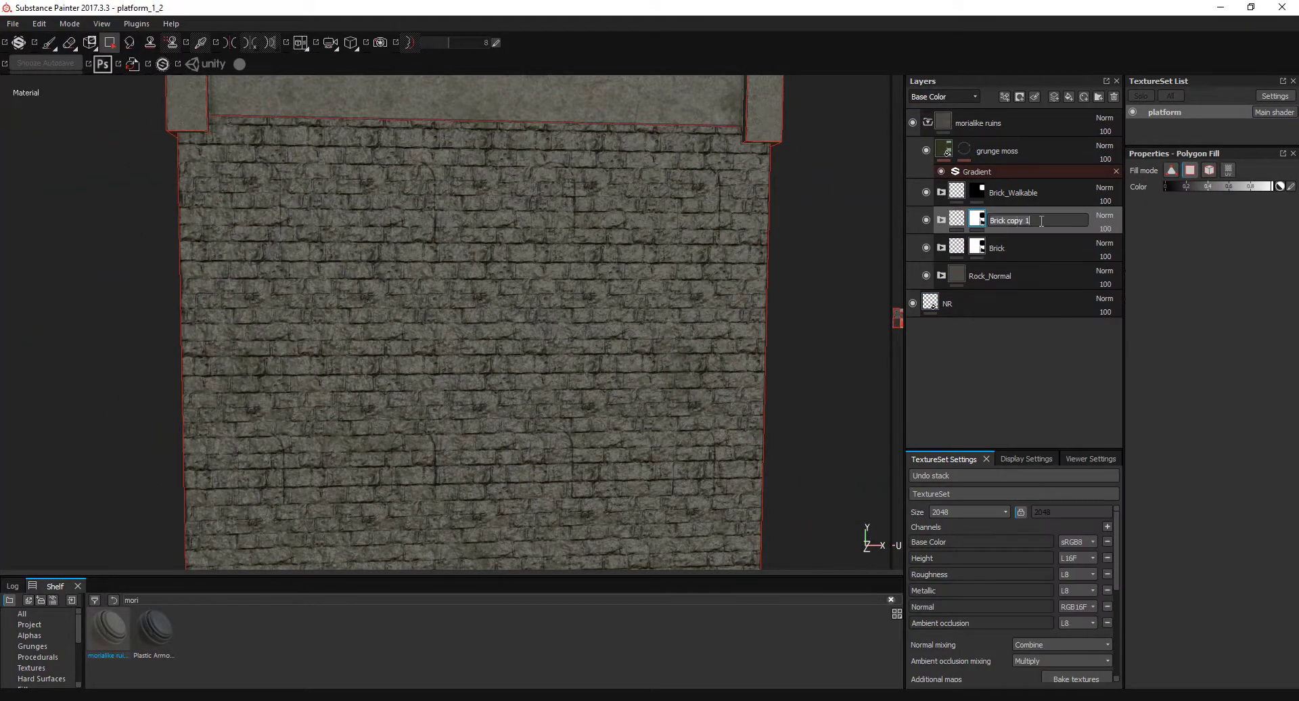
type("OWS")
key("Return")
Give Brick WINDOWS a black mask with a paint effect.
right_click(979, 220)
left_click(1042, 363)
right_click(976, 221)
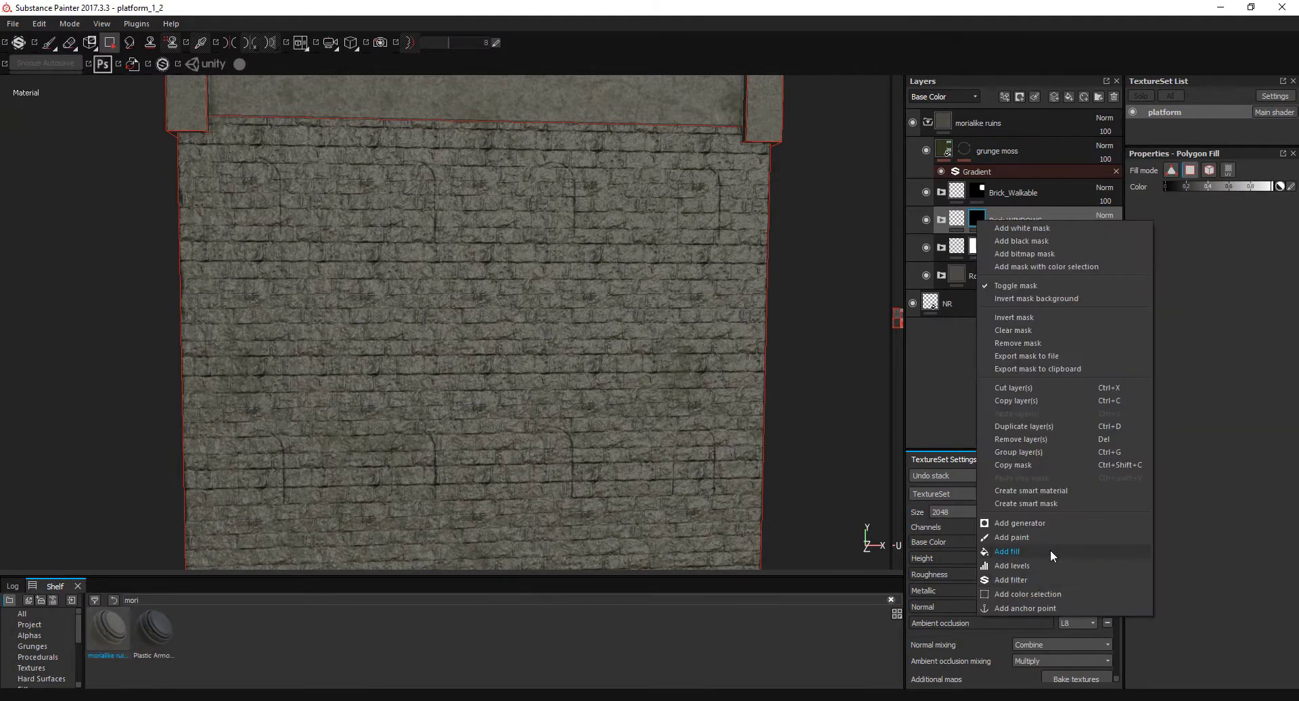
left_click(1040, 551)
left_click(941, 219)
left_click(32, 678)
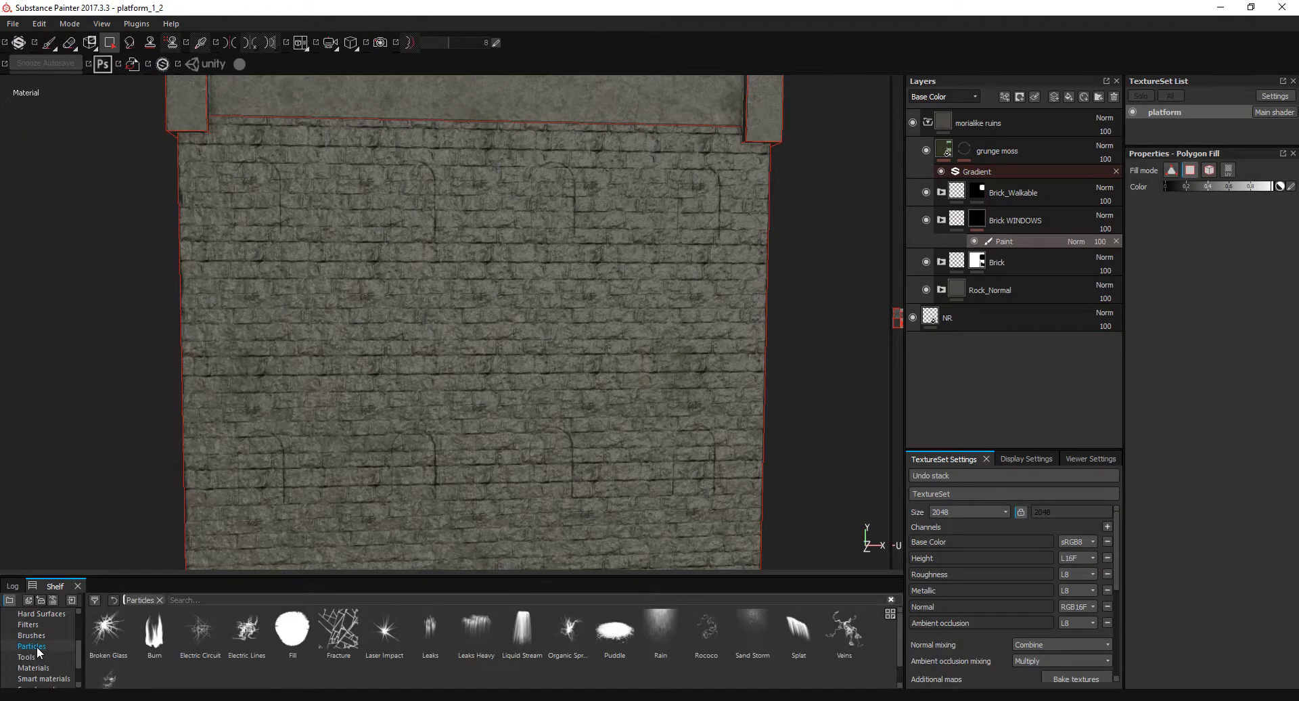
Paint brick into the window insets with the Fill particle brush at spawn speed 3.
left_click(292, 627)
left_click(48, 42)
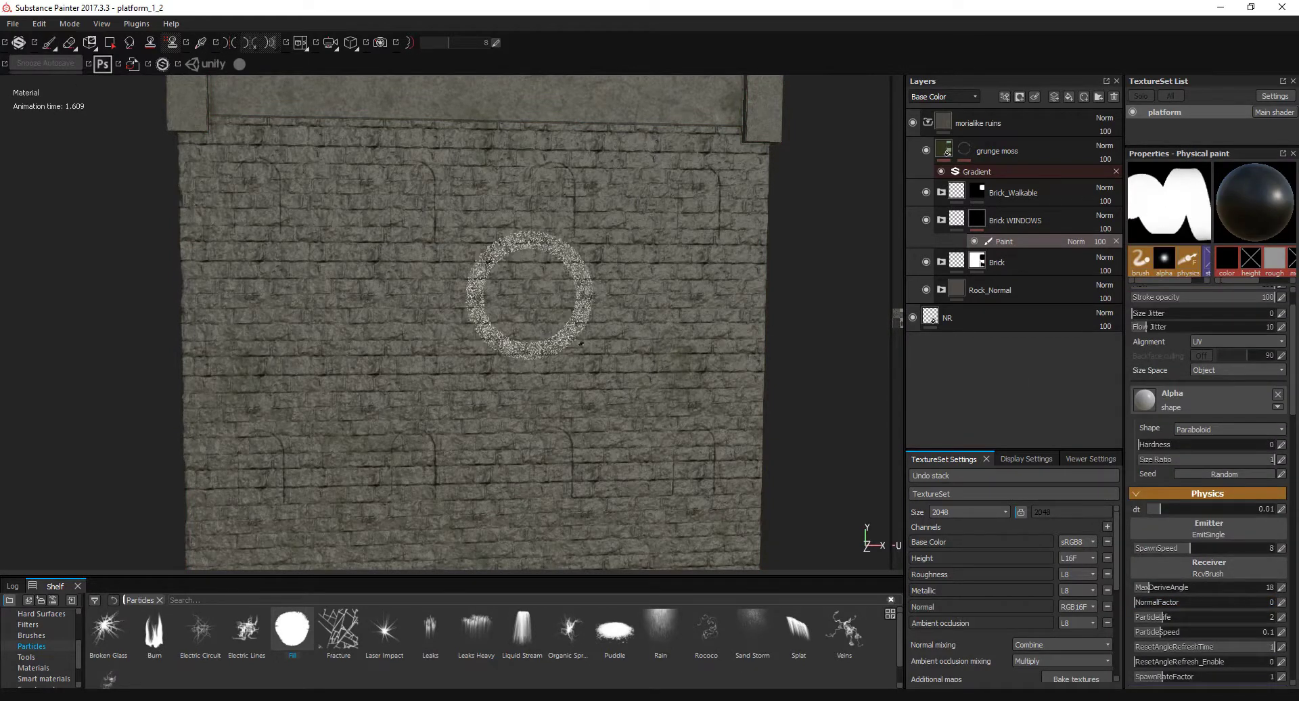
scroll(536, 290, "up", 2)
scroll(1150, 608, "down", 3)
left_click(925, 261)
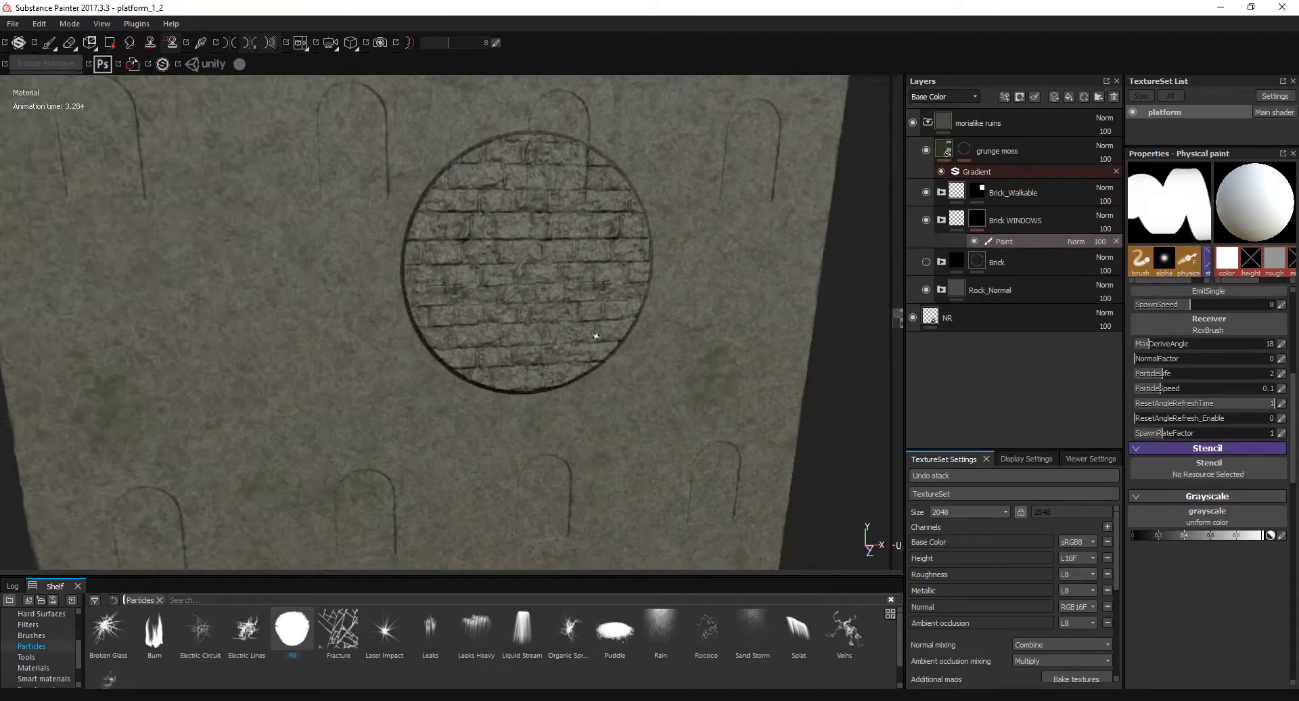
scroll(1207, 379, "up", 2)
left_click_drag(1177, 399, 1233, 399)
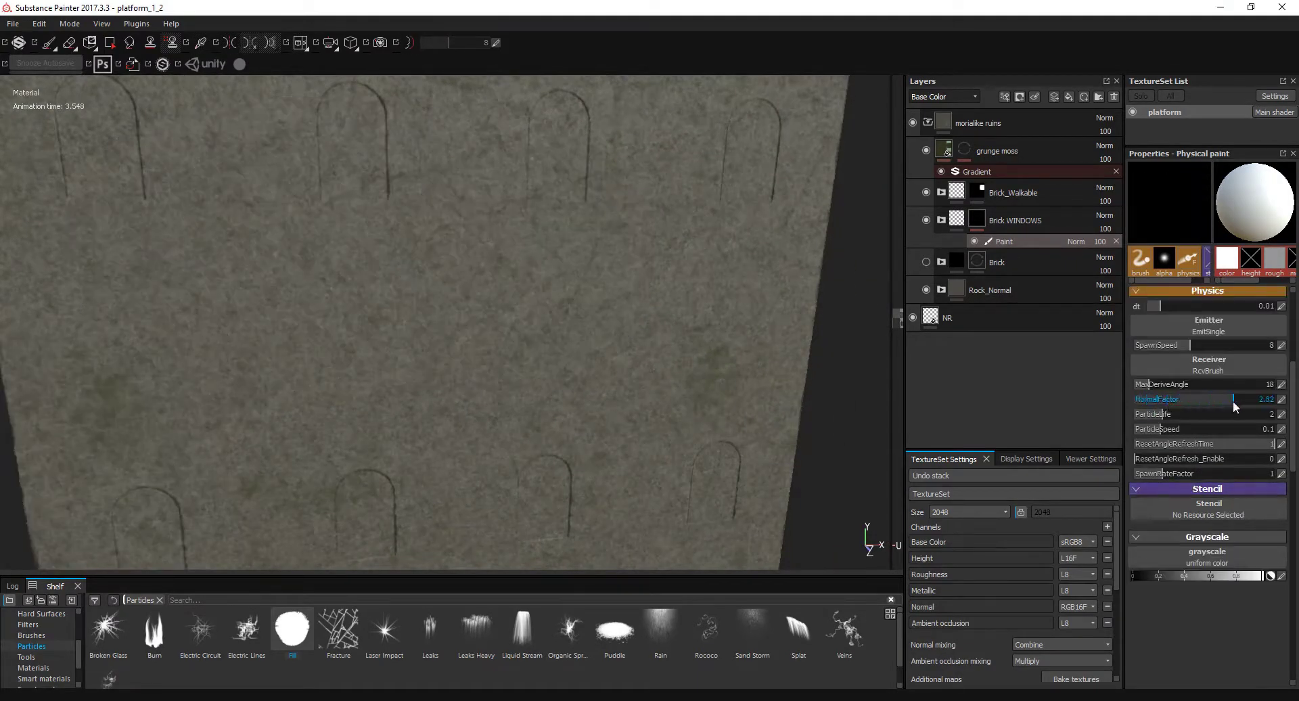
scroll(1199, 467, "up", 2)
left_click_drag(1161, 506, 1150, 506)
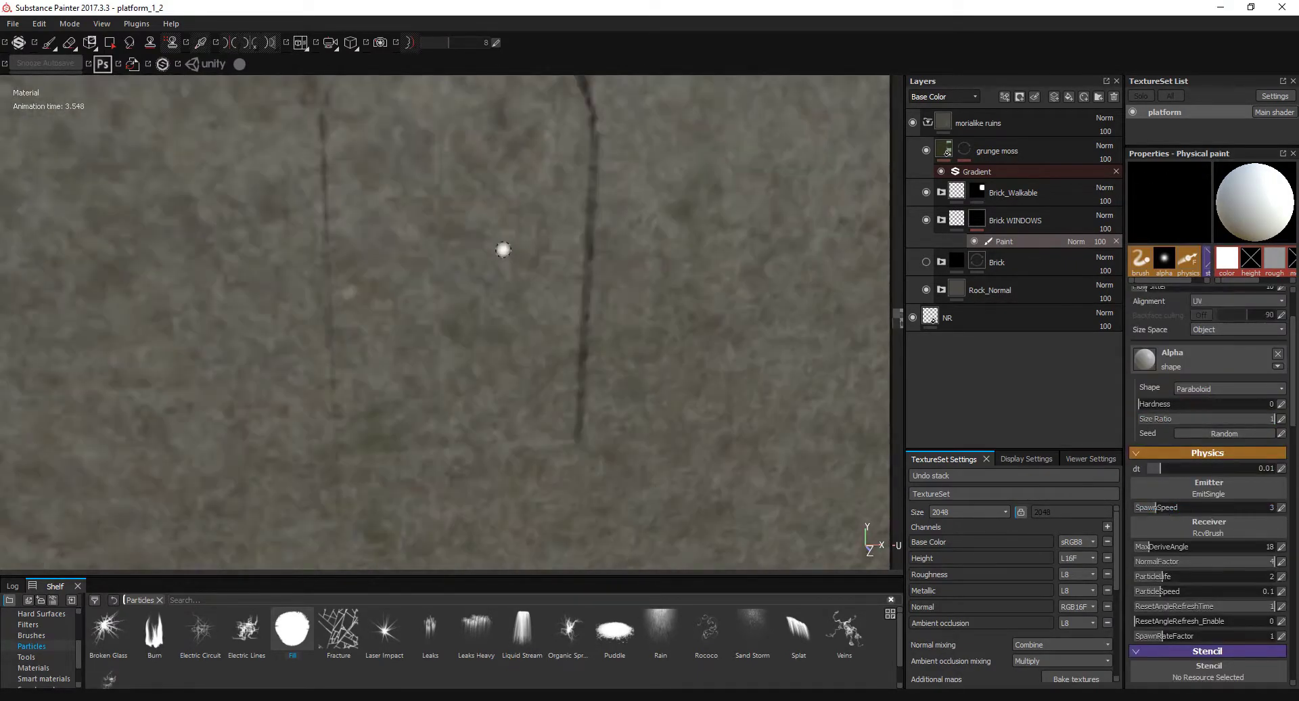
Raise the texture set resolution to 4096 and inspect the brick-filled window arches.
left_click_drag(502, 250, 324, 301, "alt")
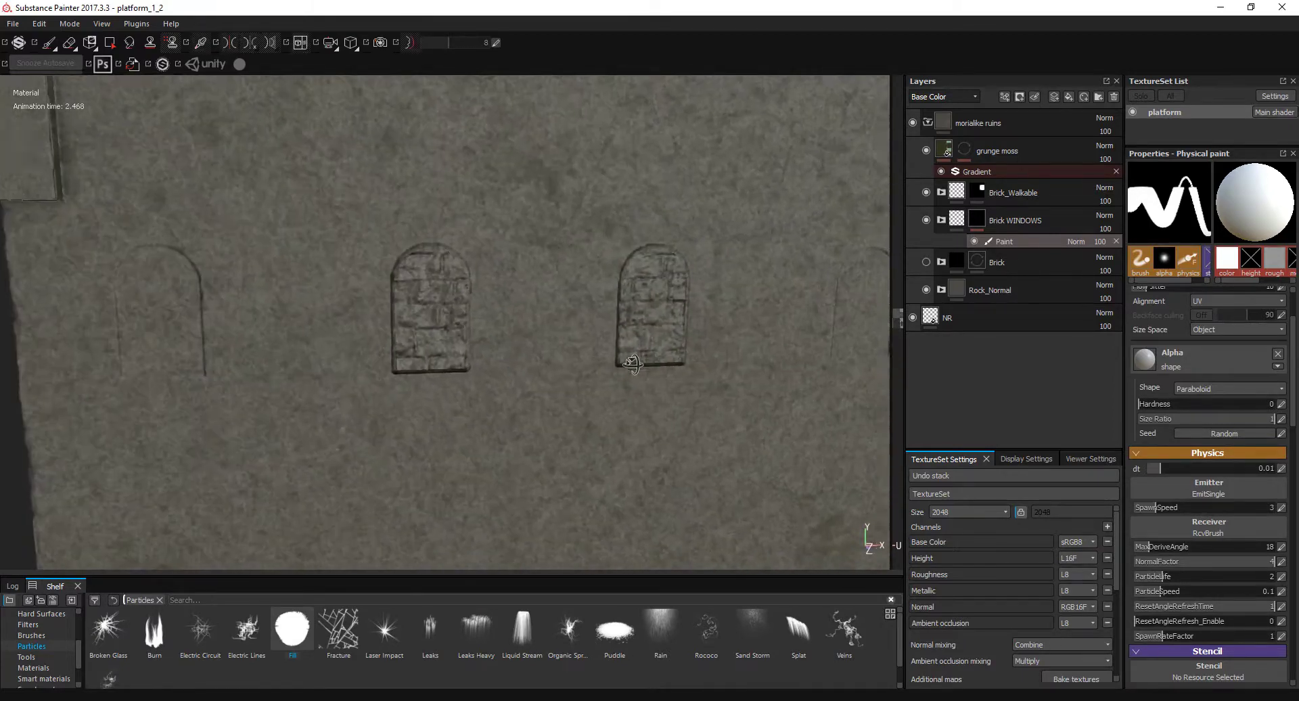
right_click_drag(324, 301, 873, 462, "alt")
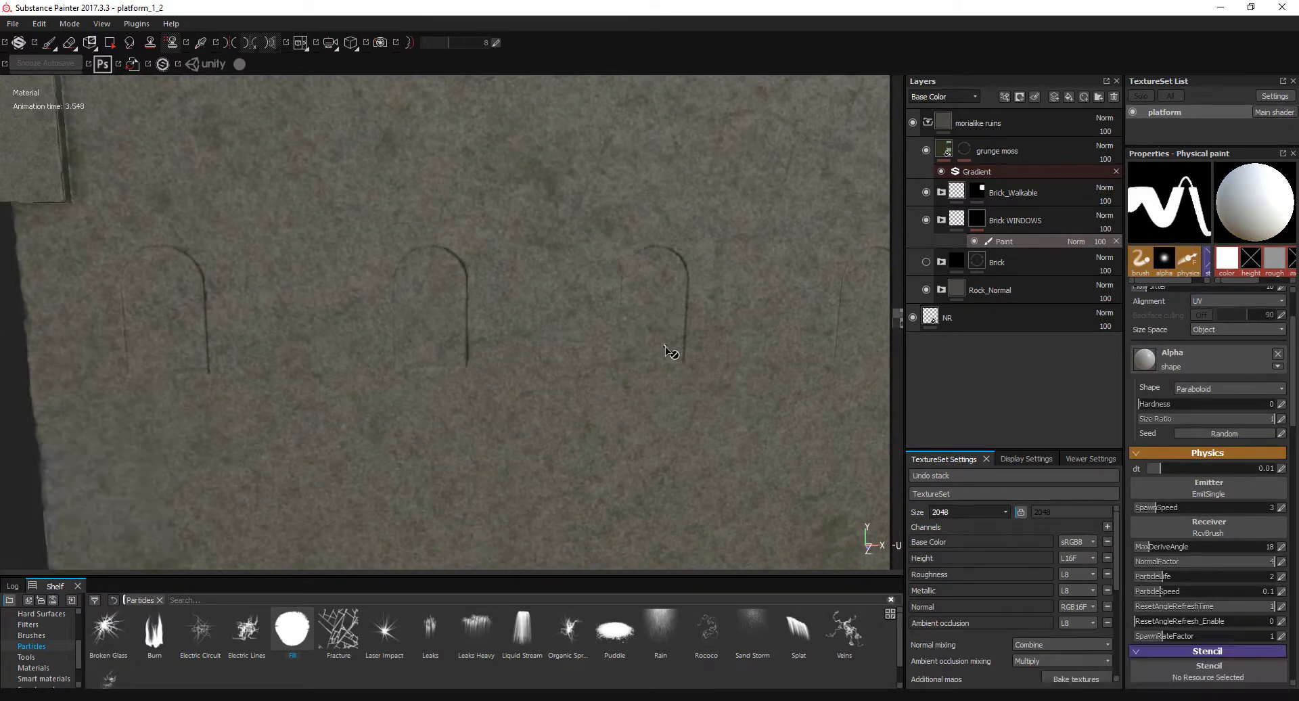
left_click(976, 567)
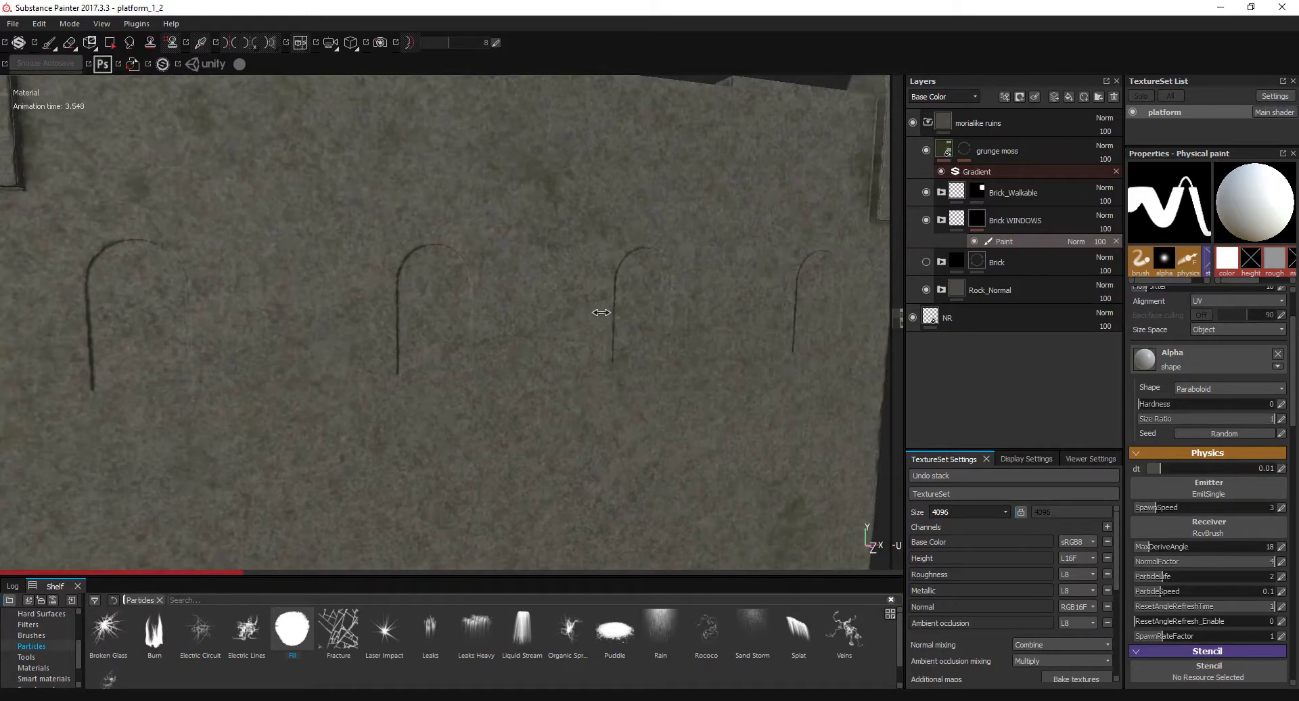
scroll(489, 293, "up", 3)
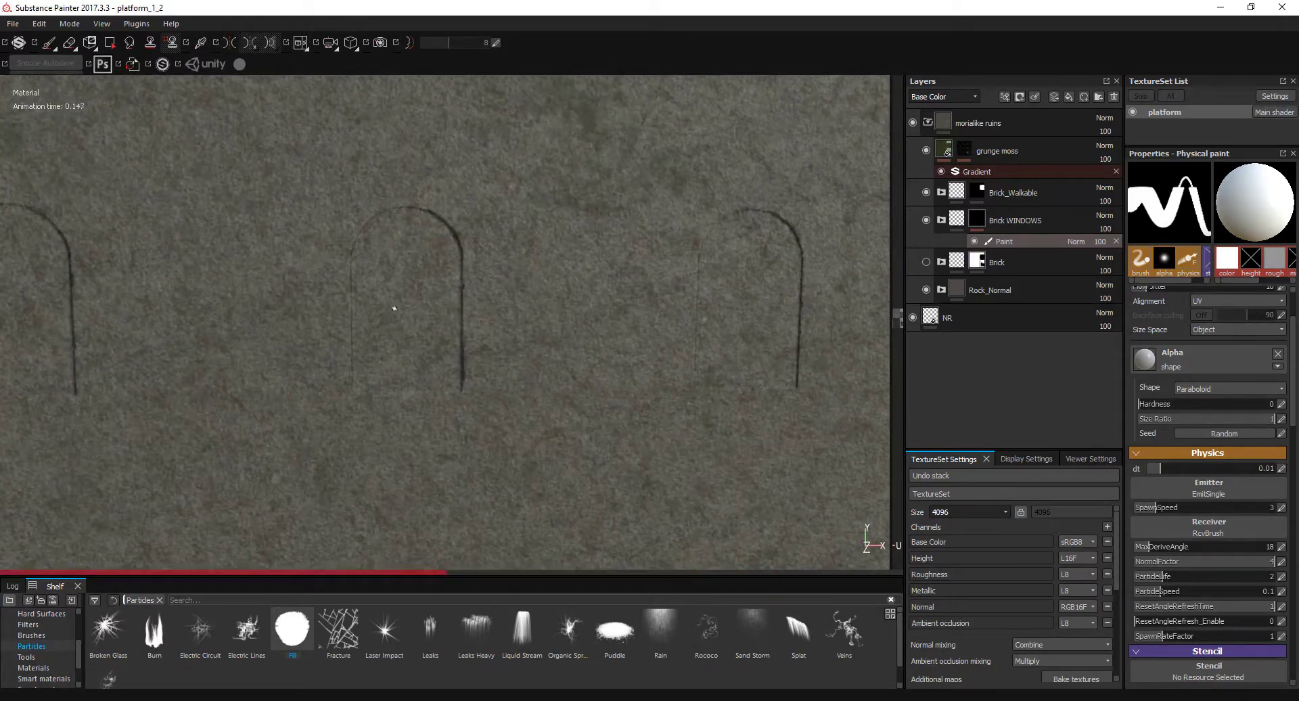
scroll(395, 309, "down", 2)
scroll(527, 316, "down", 3)
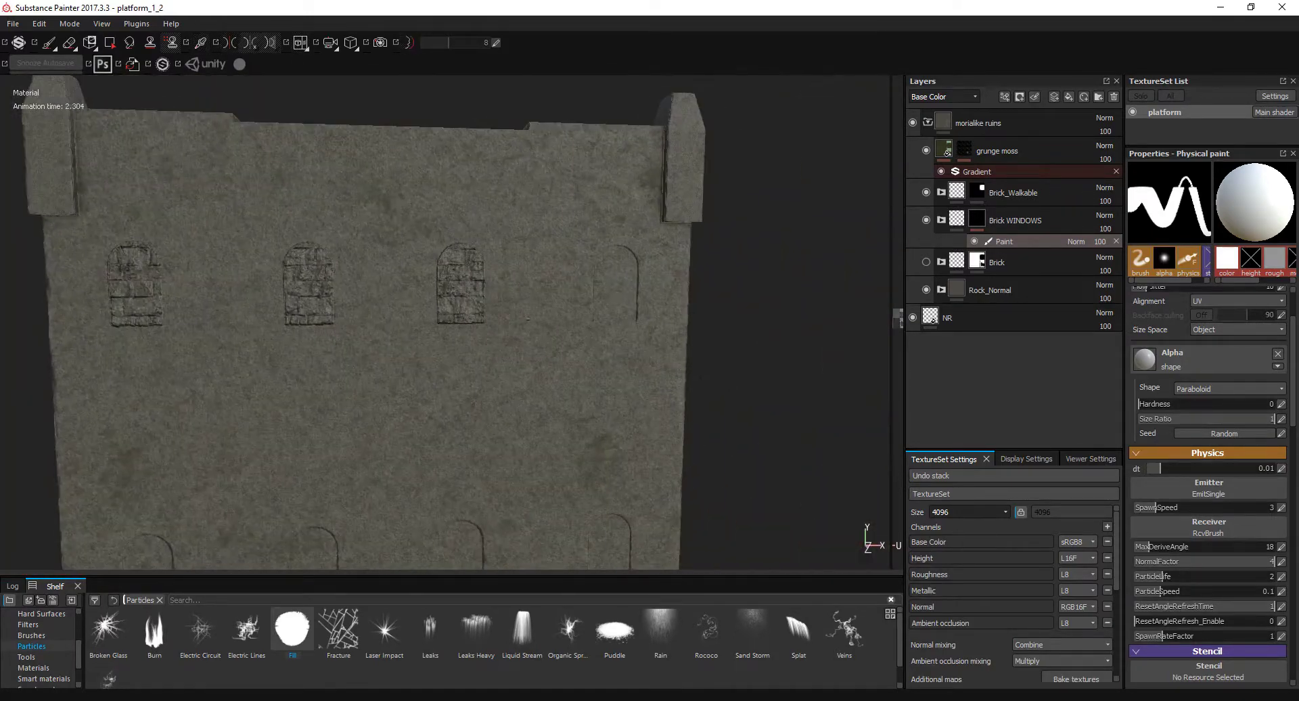
left_click_drag(528, 317, 269, 406, "alt")
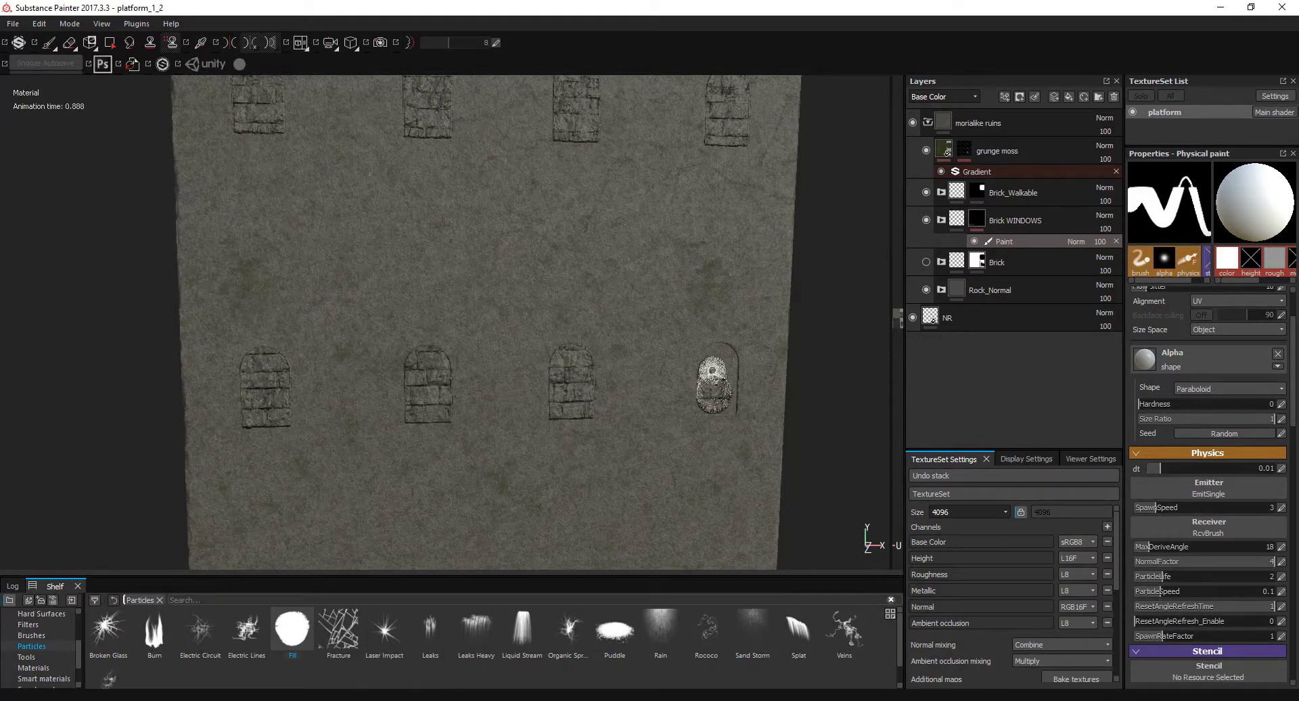
left_click_drag(760, 380, 588, 320, "alt")
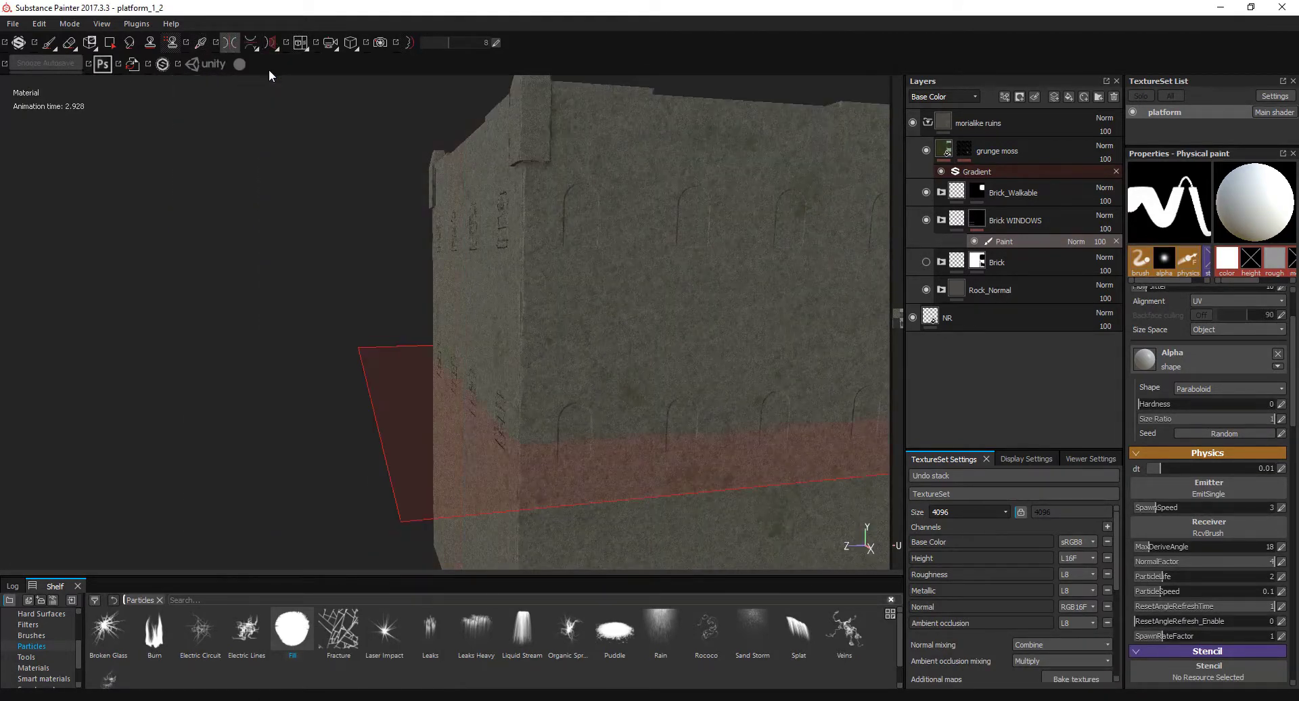
Stamp brick insets into the window arches, undoing a misplaced stamp.
mouse_move(268, 88)
left_mouse_down("alt")
mouse_move(743, 320)
mouse_move(717, 338)
left_mouse_up("alt")
left_click(572, 233)
left_click(717, 338)
key("ctrl+z")
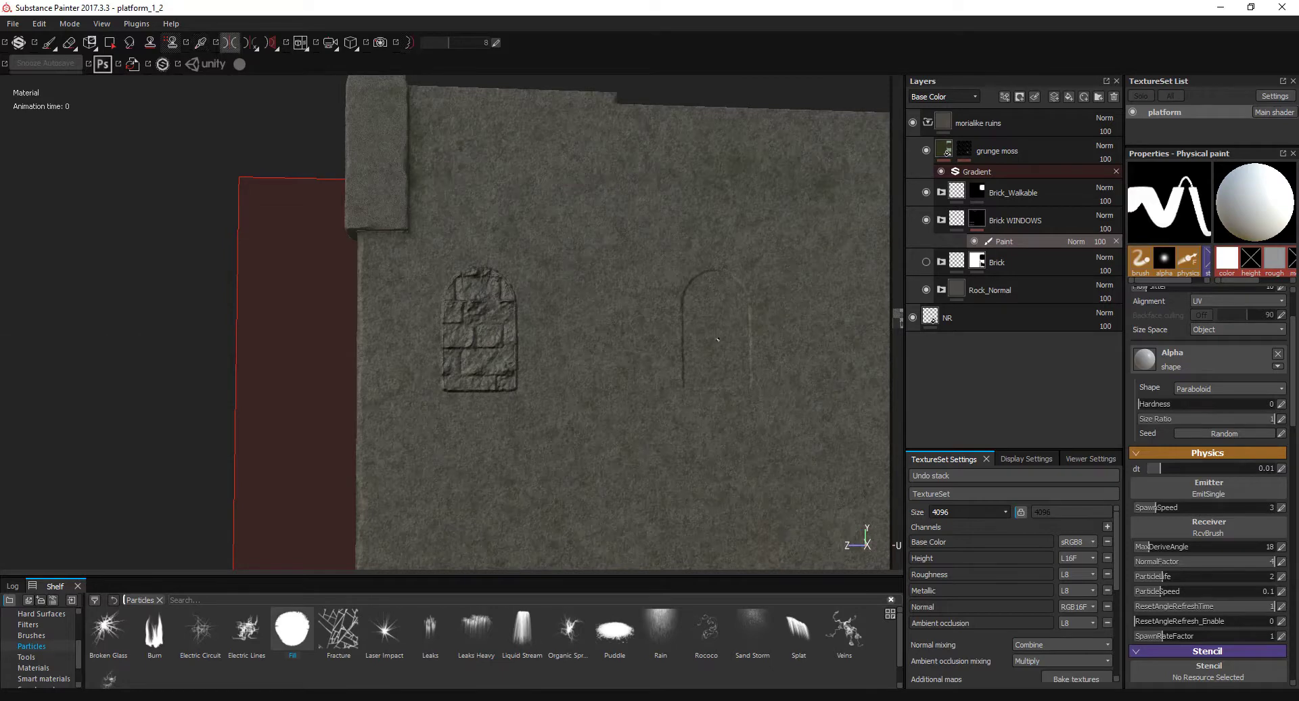
left_click(717, 338)
scroll(717, 338, "down", 2)
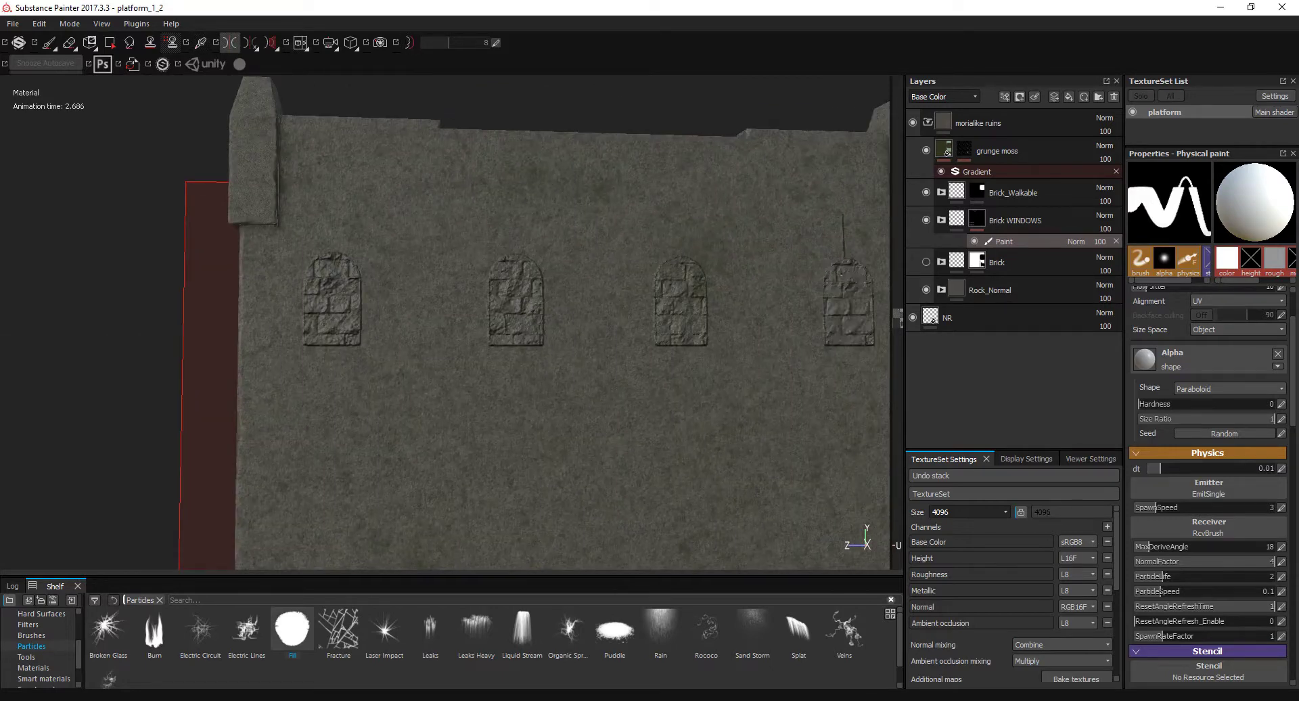
scroll(847, 303, "down", 2)
Fill the left arch on the next wall face with bricks and inspect the stamps up close.
left_click_drag(848, 303, 676, 318, "alt")
key("ctrl+z")
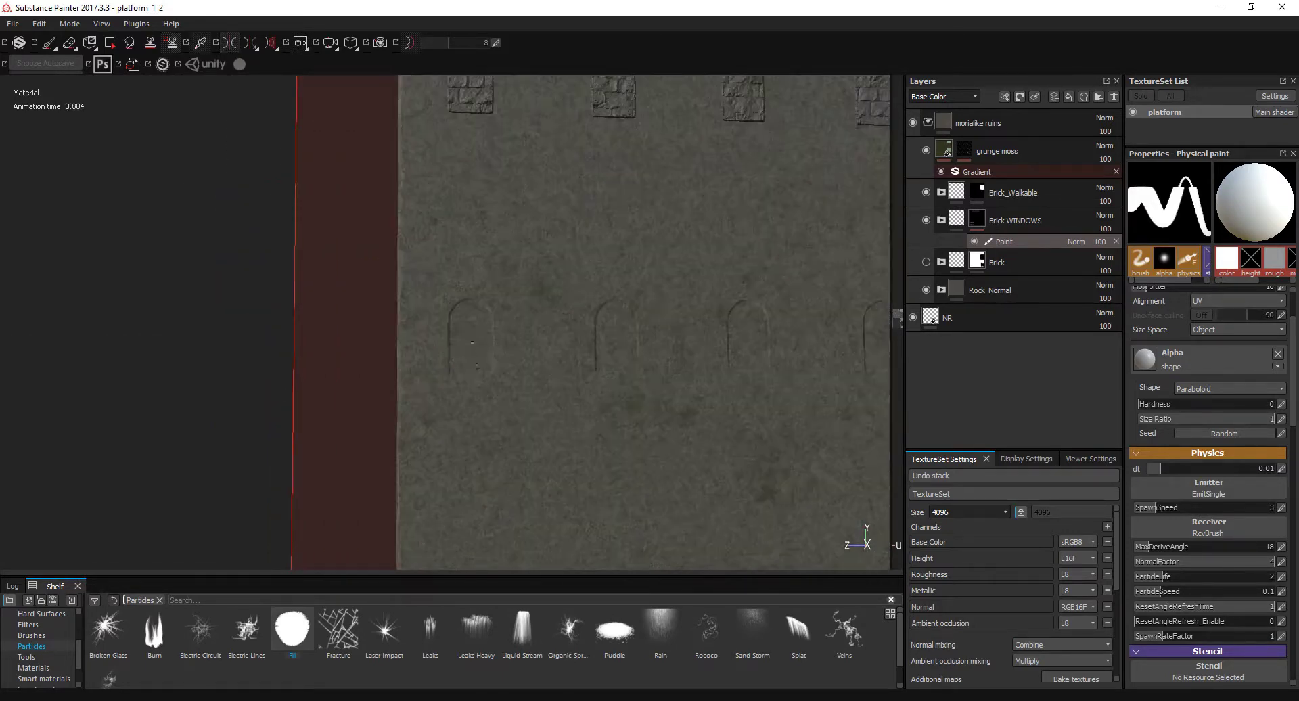
scroll(505, 339, "up", 4)
left_click(471, 336)
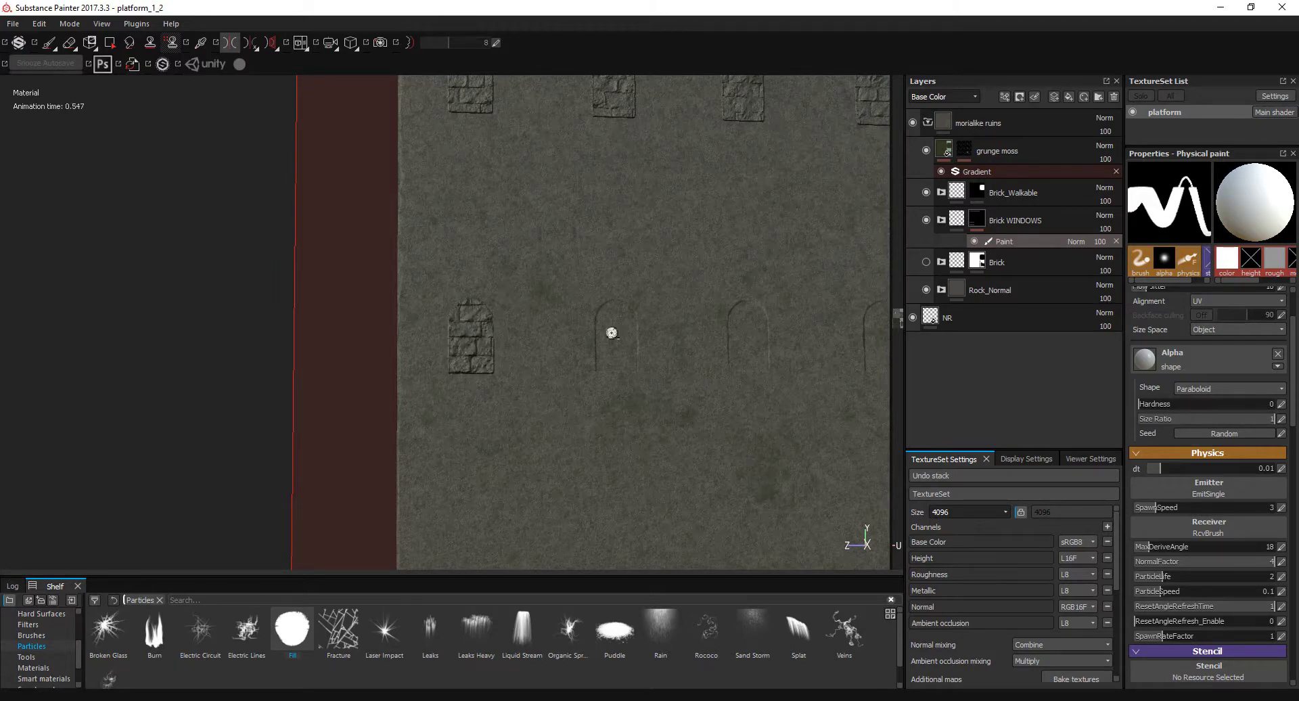
scroll(750, 341, "down", 2)
scroll(749, 341, "down", 2)
mouse_move(750, 340)
left_mouse_down("alt")
mouse_move(391, 341)
mouse_move(473, 341)
left_mouse_up("alt")
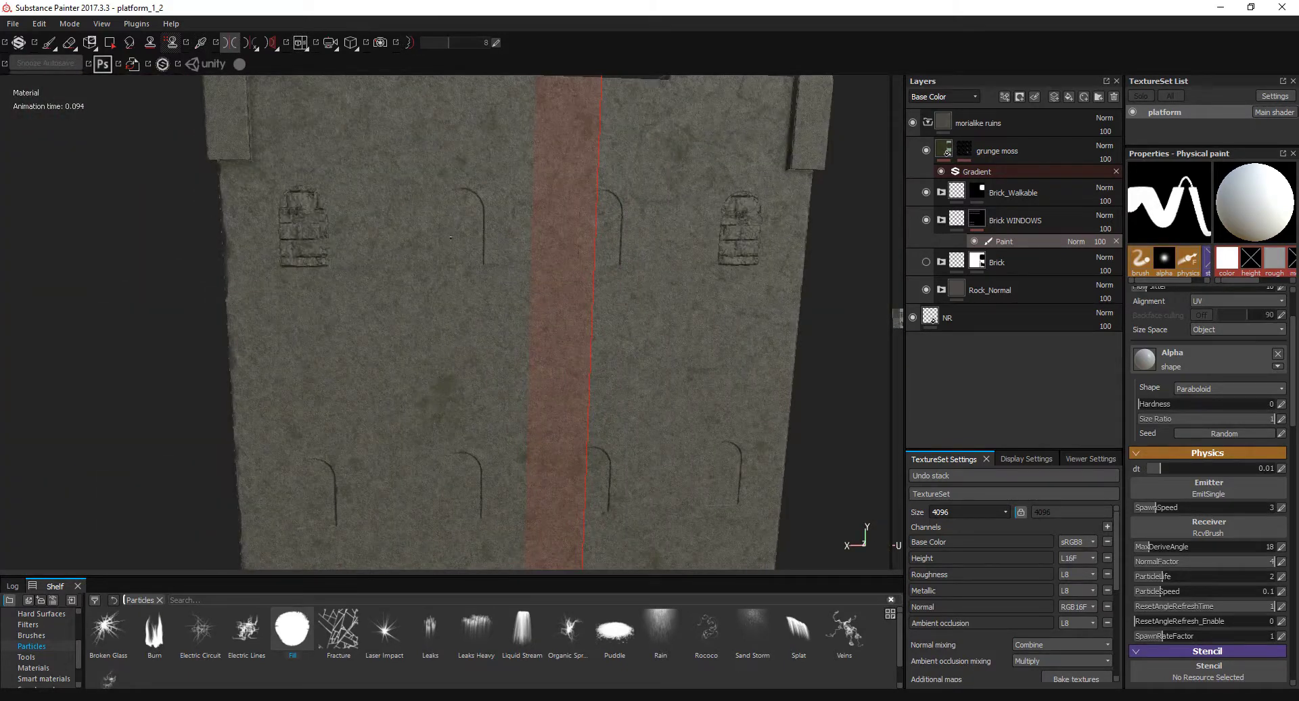
left_click_drag(464, 498, 500, 473, "alt")
scroll(494, 449, "up", 3)
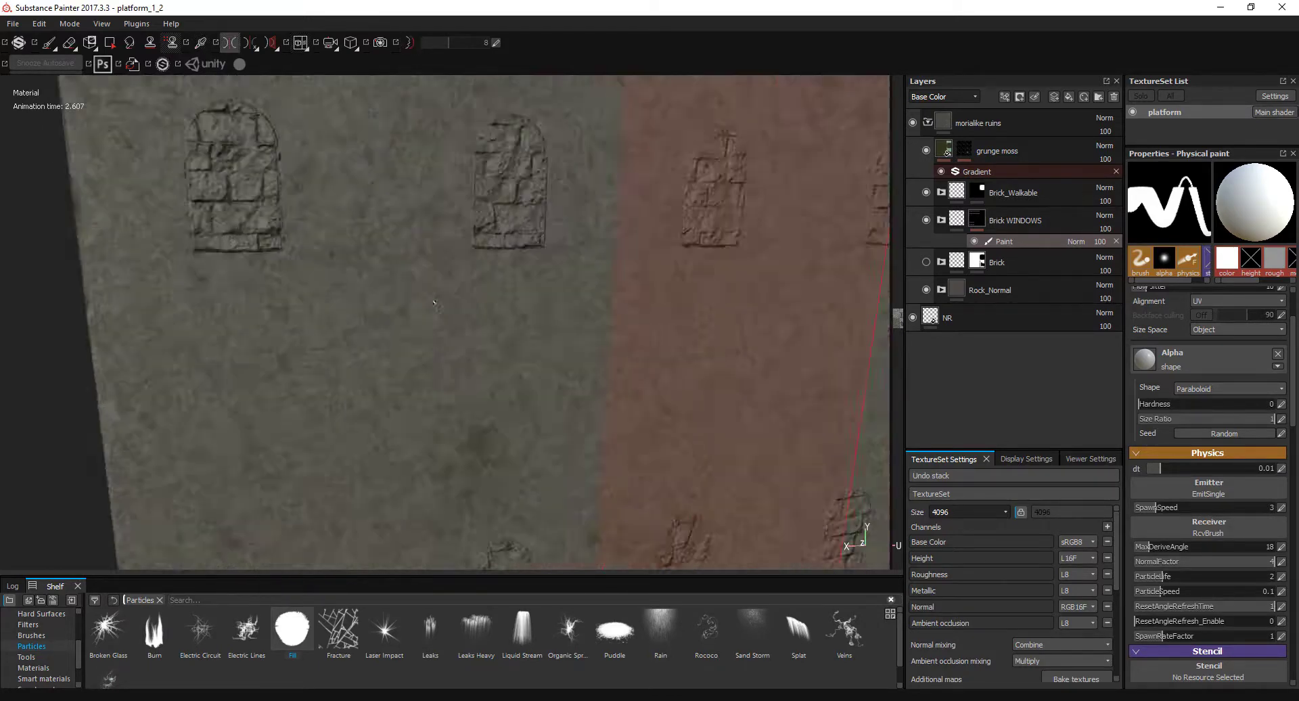
scroll(494, 449, "up", 3)
In Brick_B's window fill, disable ambient occlusion and enable height with a height value.
left_click(941, 220)
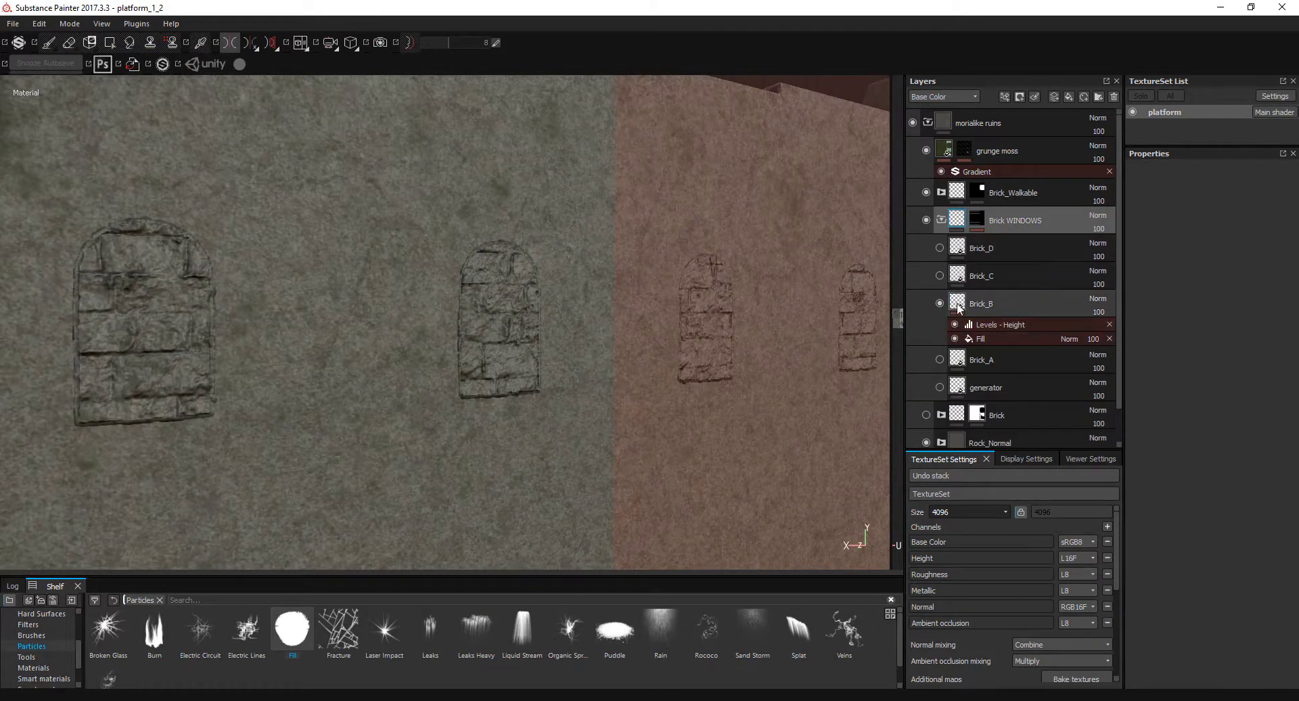
left_click(998, 338)
left_click(1279, 330)
left_click(1213, 312)
left_click(1158, 402)
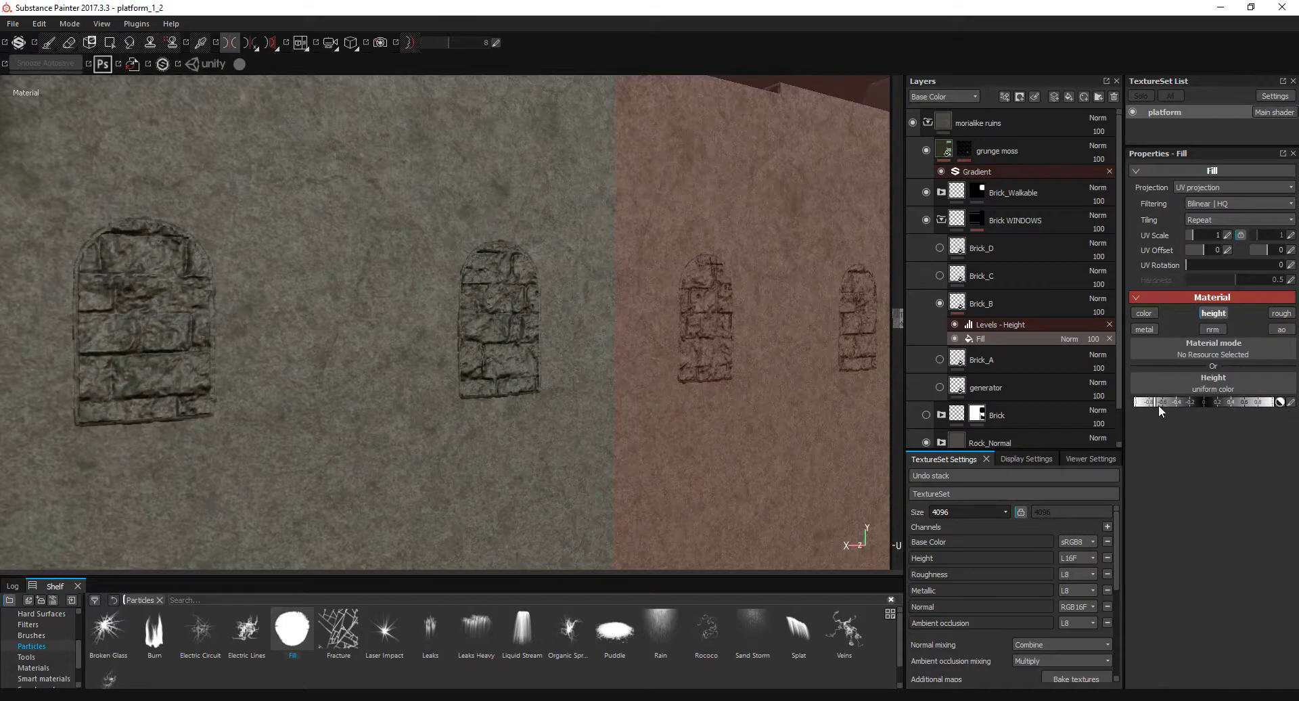
Add a base height fill layer above Brick_A and make the Brick layer visible on the wall.
left_click(1068, 97)
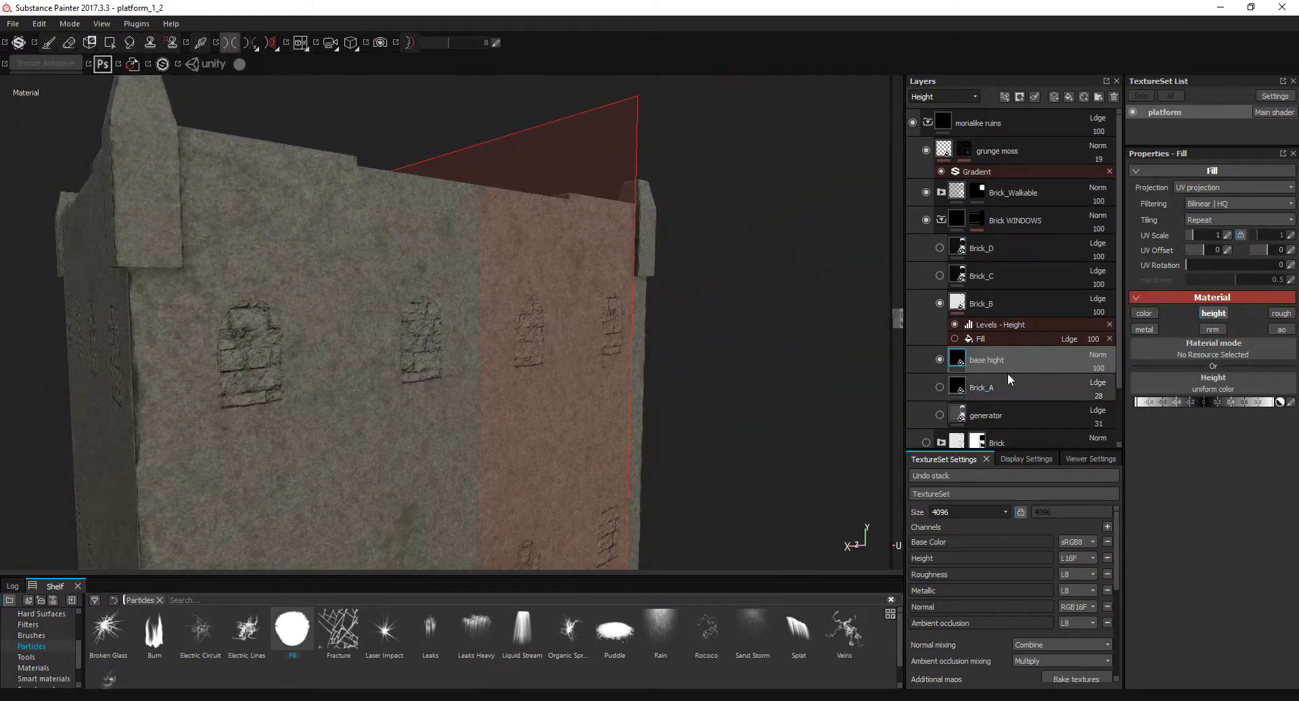
left_click(941, 220)
left_click(979, 246)
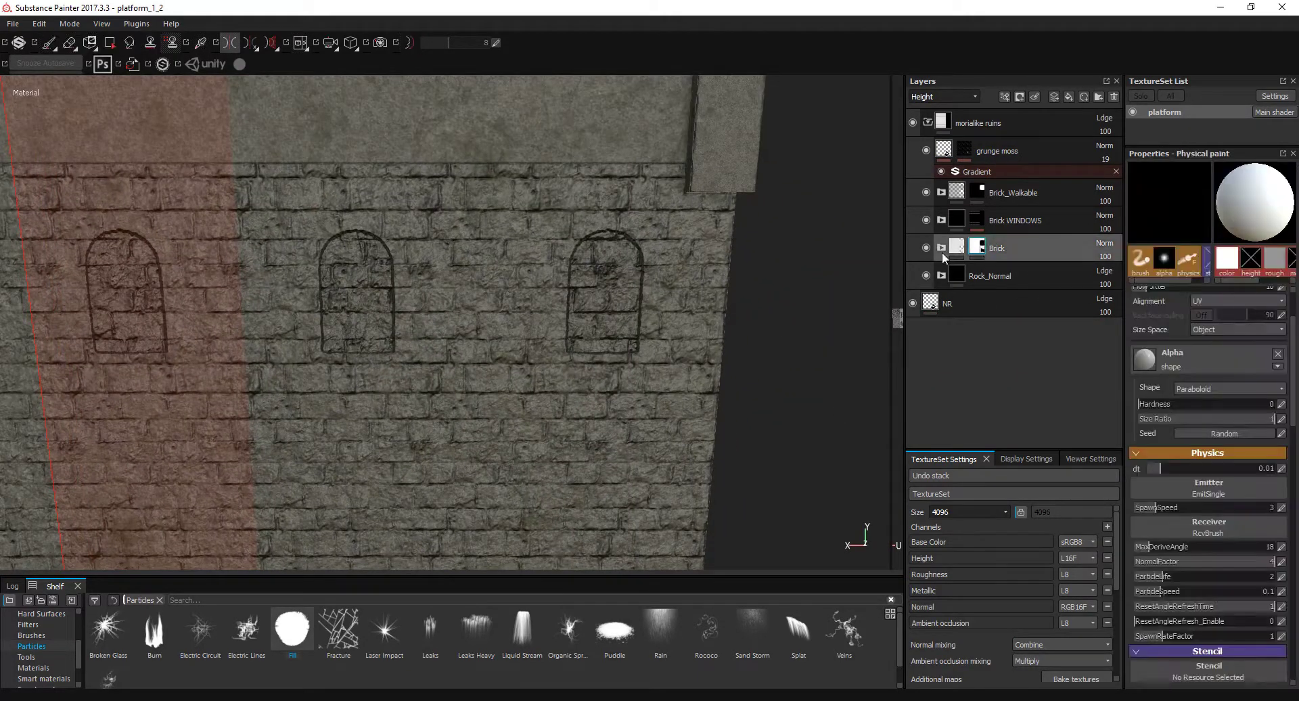
left_click(942, 250)
Shift the Brick_B fill's UV offset to 0.25.
left_click(942, 250)
left_click(981, 338)
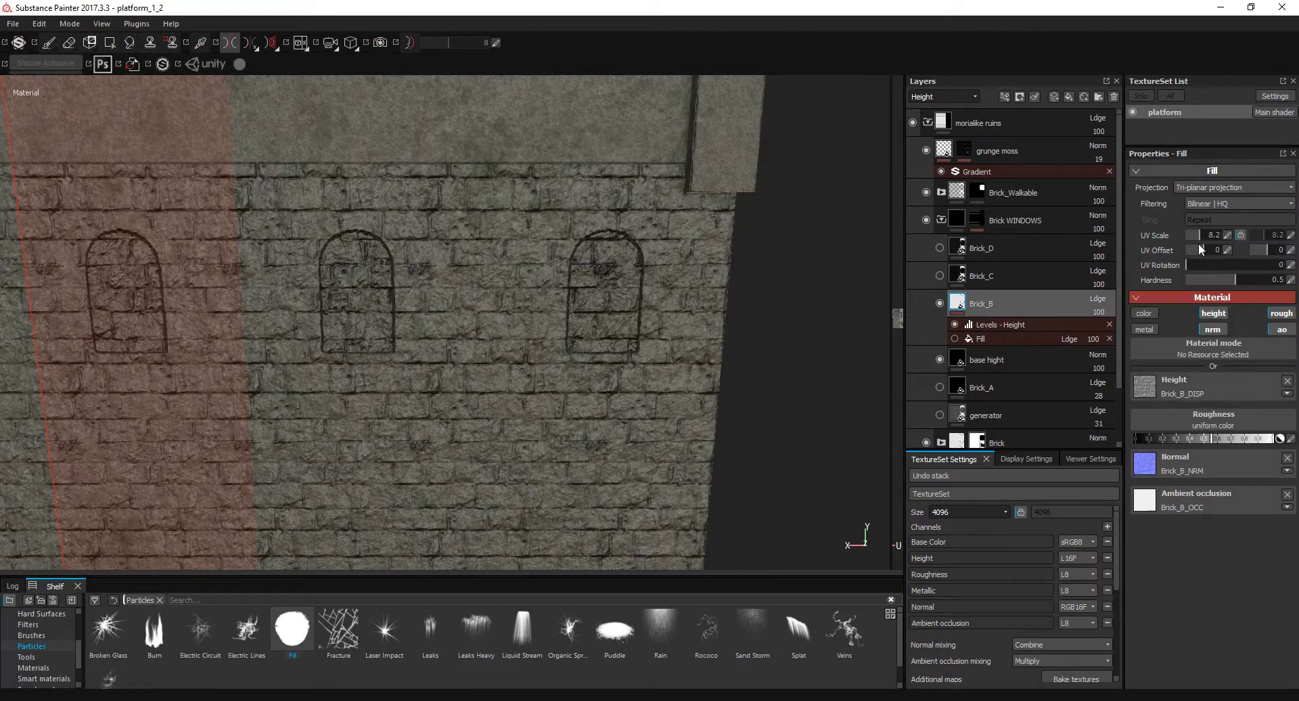
left_click(1267, 259)
scroll(1004, 267, "down", 1)
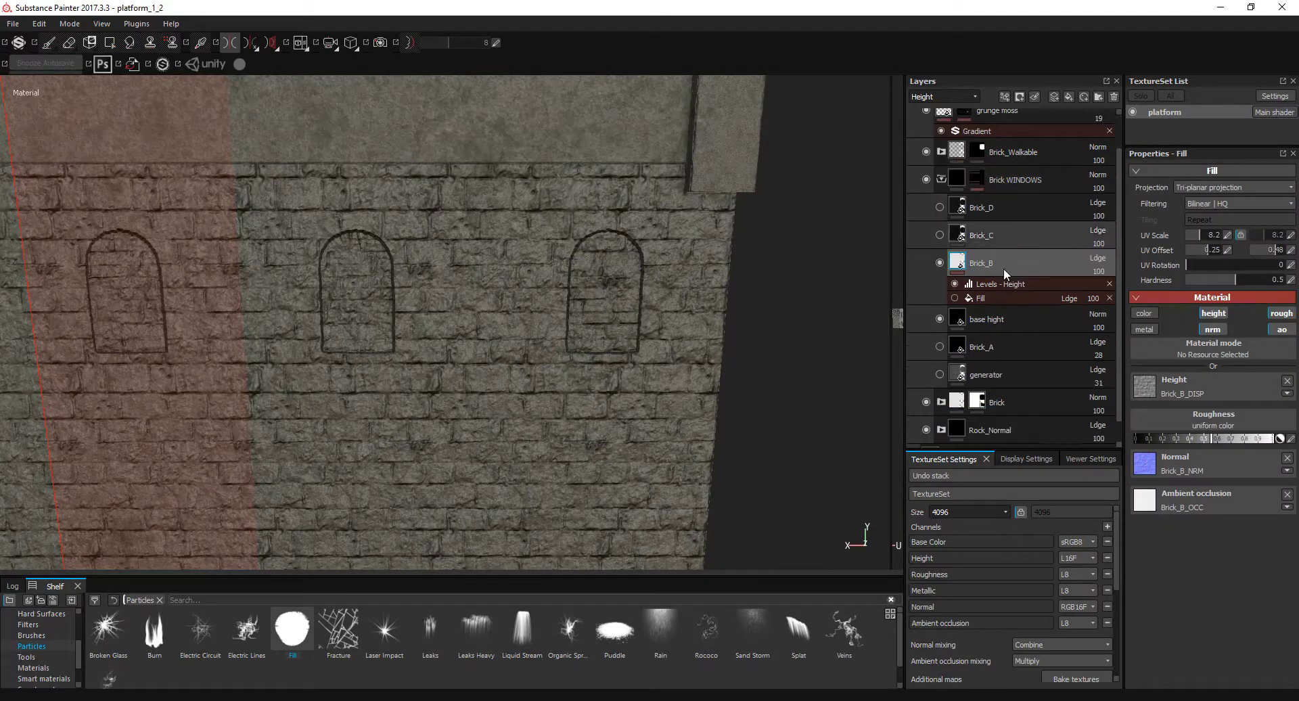
scroll(1011, 298, "down", 1)
Set the base height layer's blend mode to Normal in the normal channel view.
left_click(957, 97)
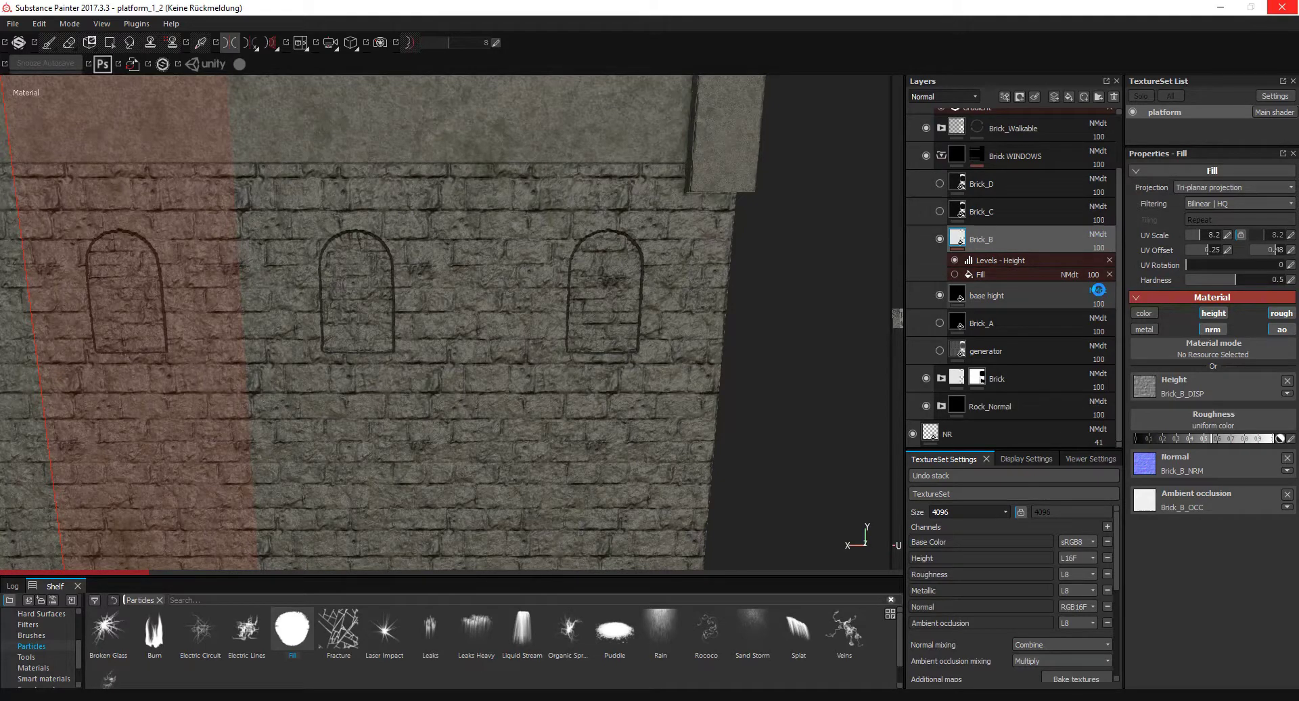
left_click(1100, 295)
left_click(1103, 305)
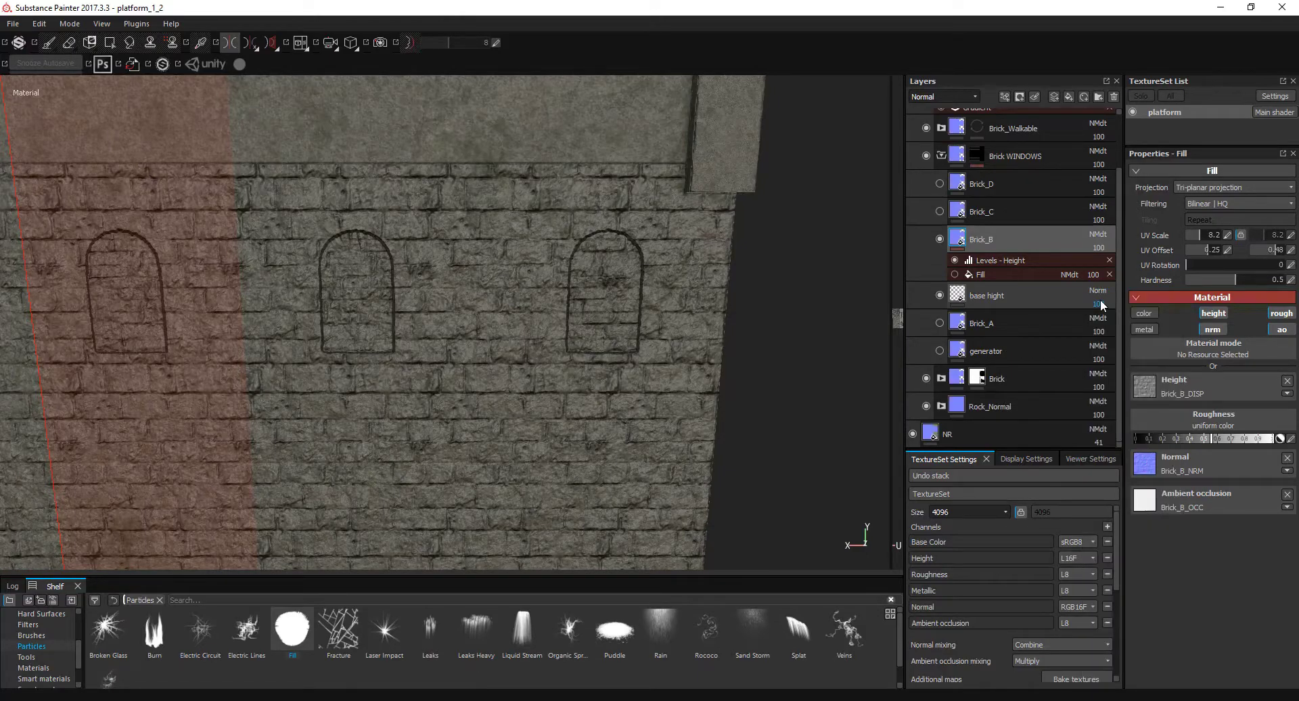
scroll(1042, 271, "up", 1)
Rotate the lighting across the brick wall and set the UV scale to 10.
right_click_drag(642, 292, 687, 313, "shift")
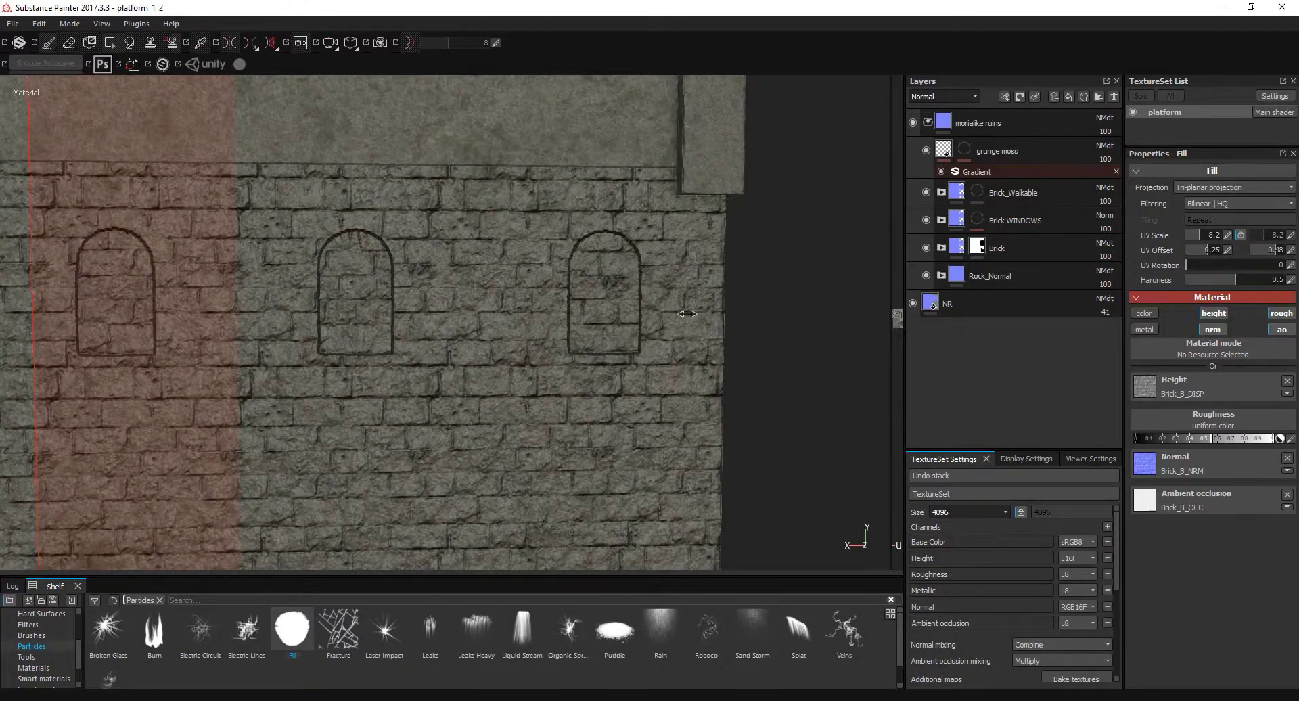
type("10")
key("Return")
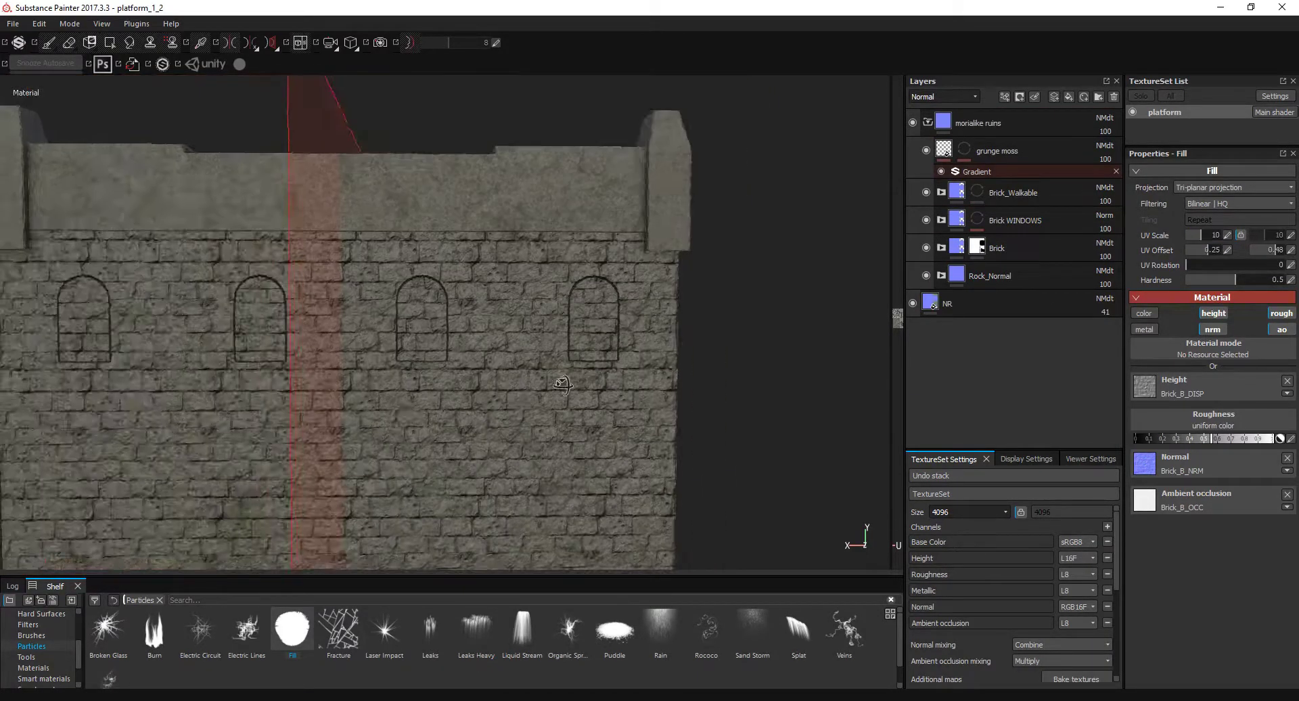
mouse_move(811, 329)
left_mouse_down("alt")
mouse_move(614, 365)
mouse_move(203, 135)
left_mouse_up("alt")
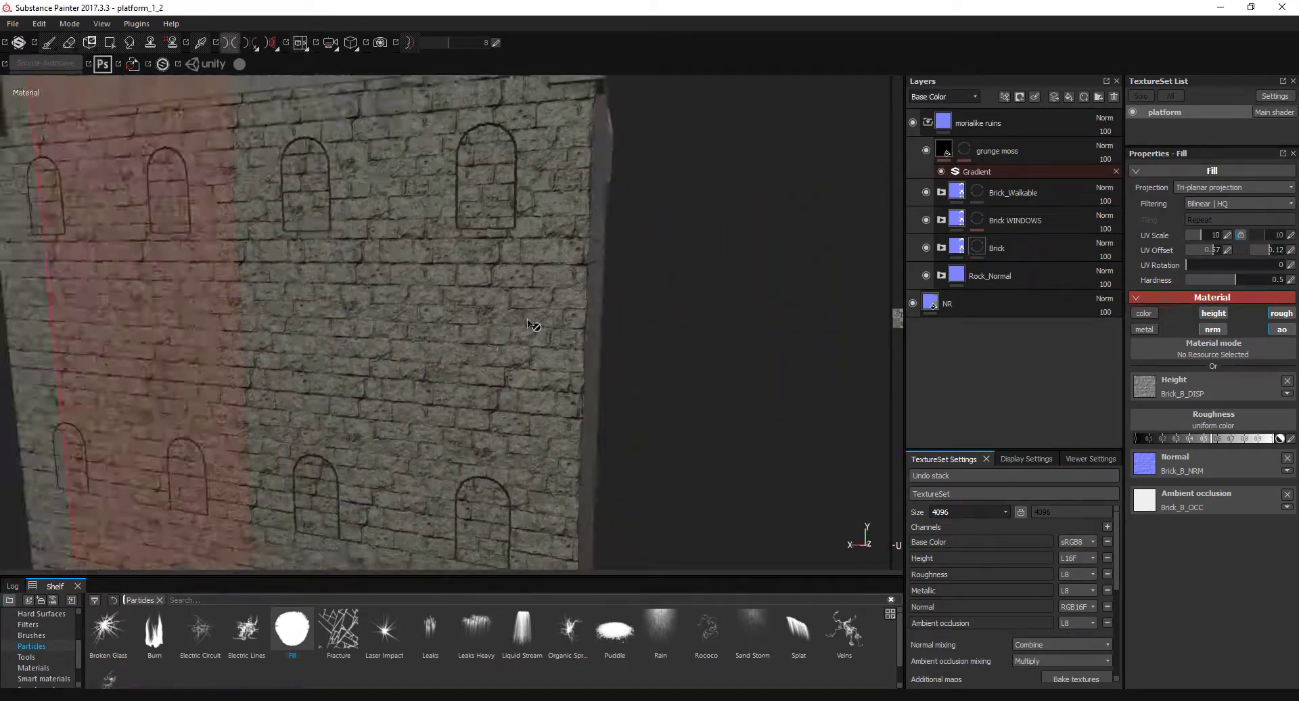
Export the platform textures with UNITY spec + ao into Unity - DRPG/Assets/models/morialike ruins.
left_click(13, 23)
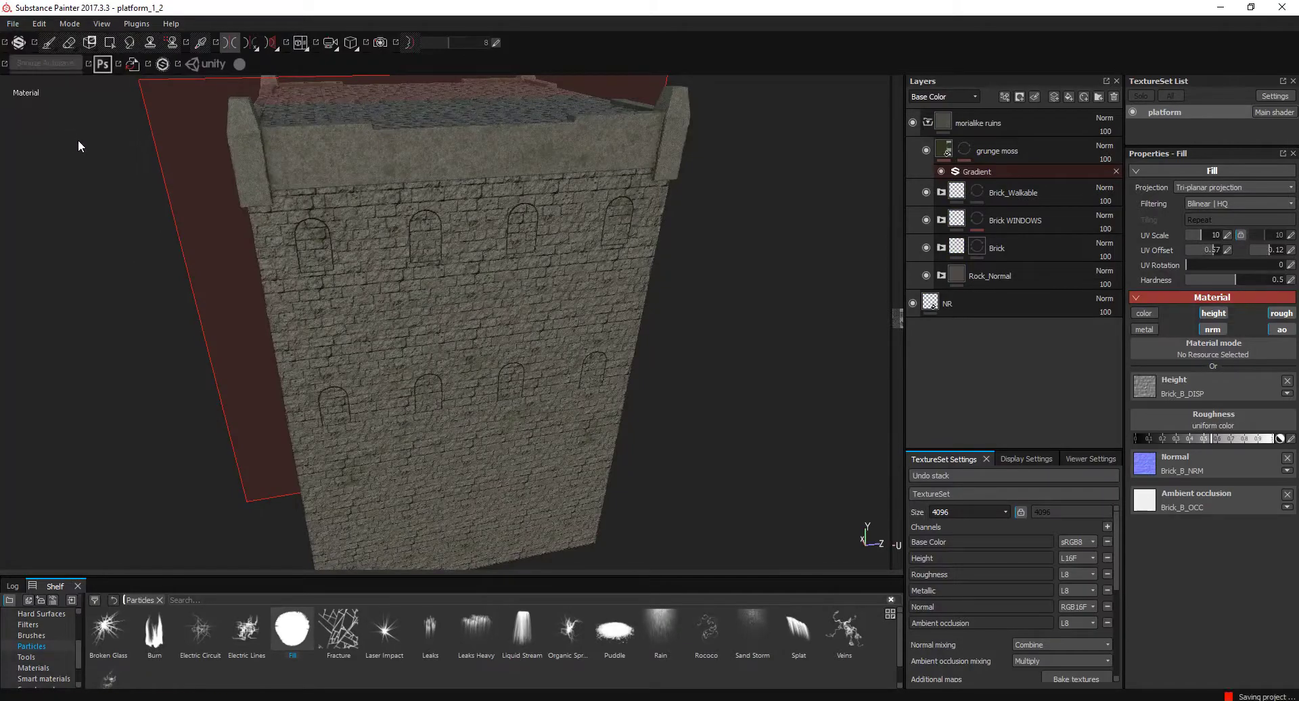
mouse_move(79, 139)
left_mouse_down("alt")
mouse_move(419, 267)
mouse_move(653, 521)
left_mouse_up("alt")
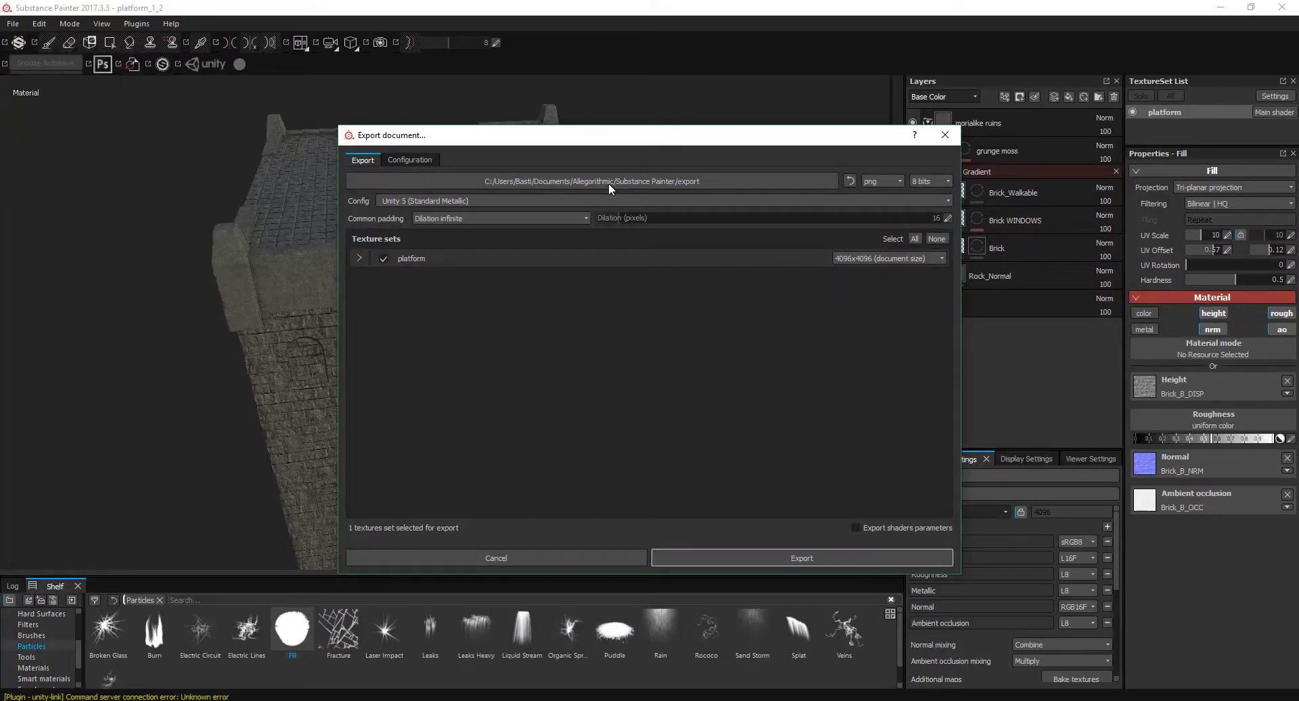
left_click(609, 184)
left_click(404, 251)
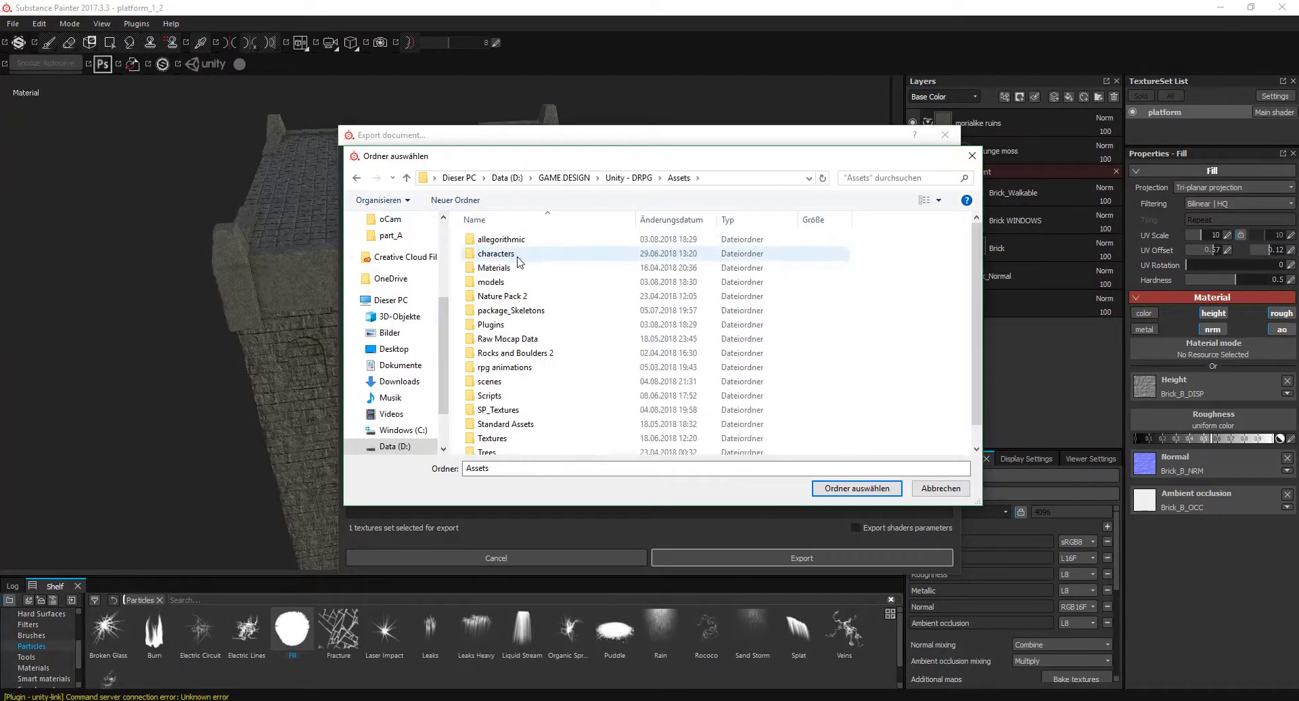
double_click(550, 301)
left_click(829, 489)
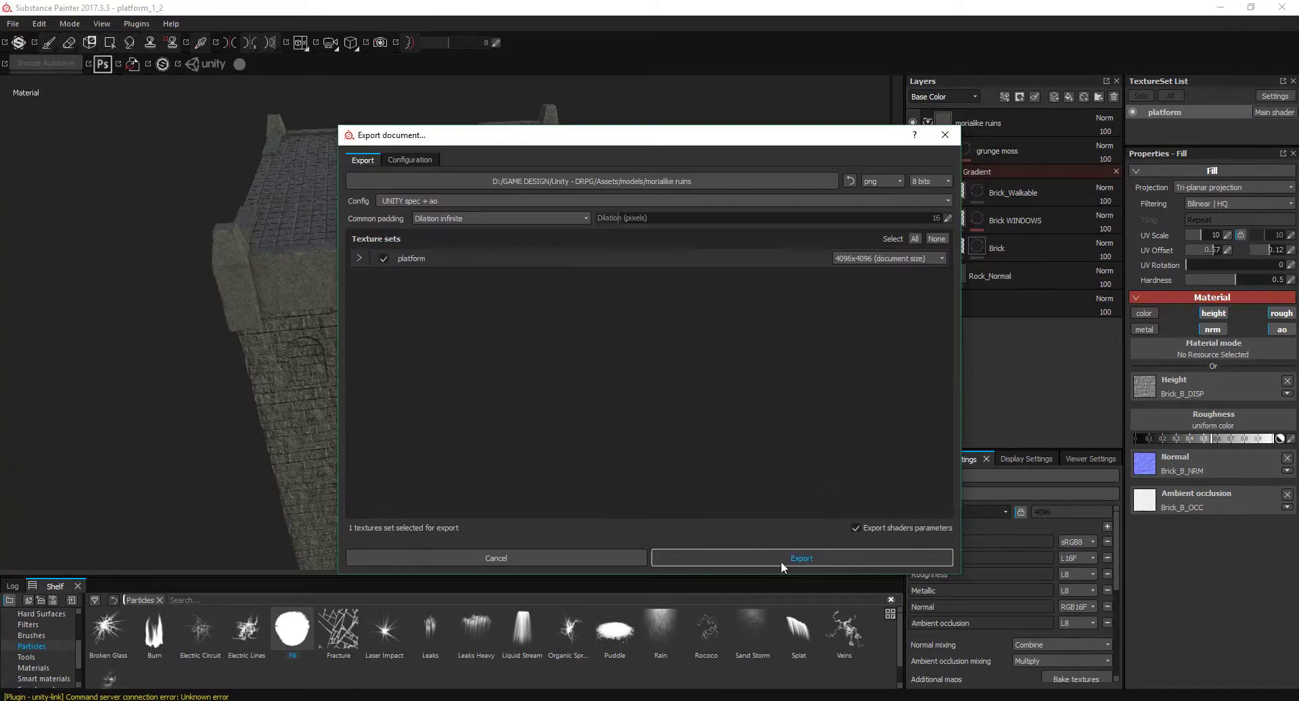
left_click(780, 559)
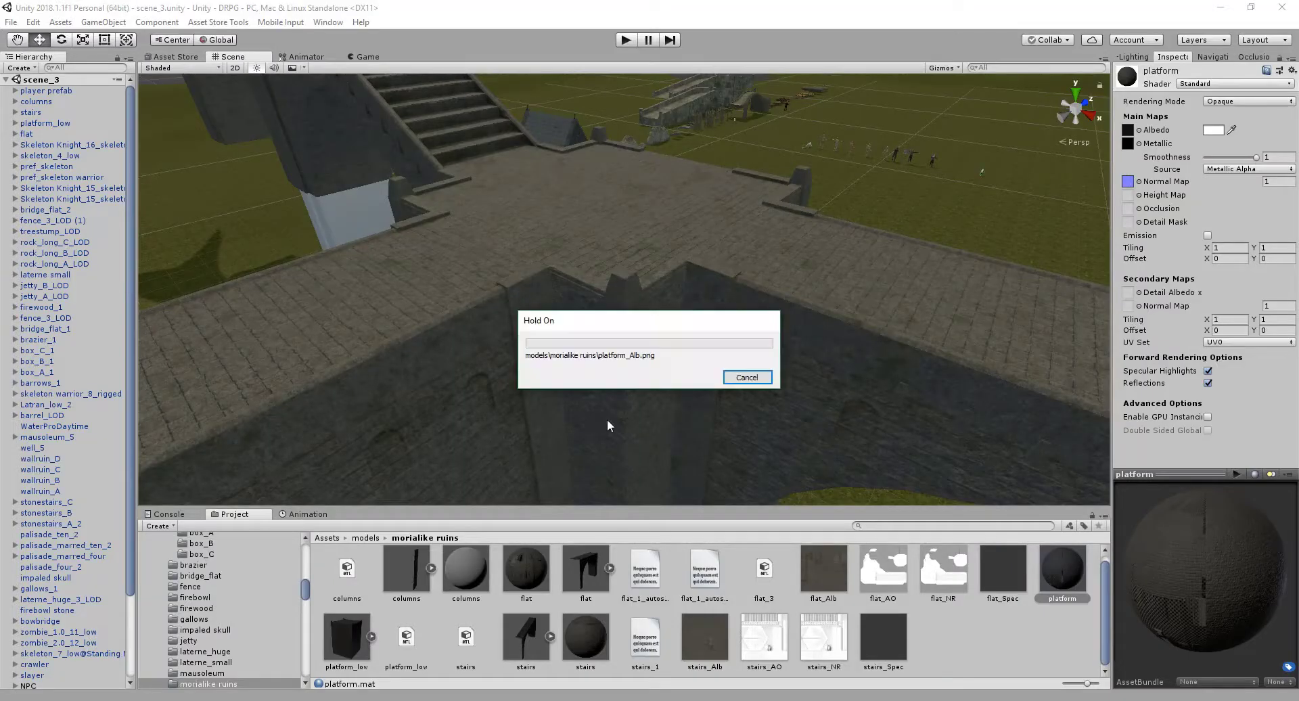
Reimport the freshly exported platform textures in Unity's Project panel.
right_click(613, 639)
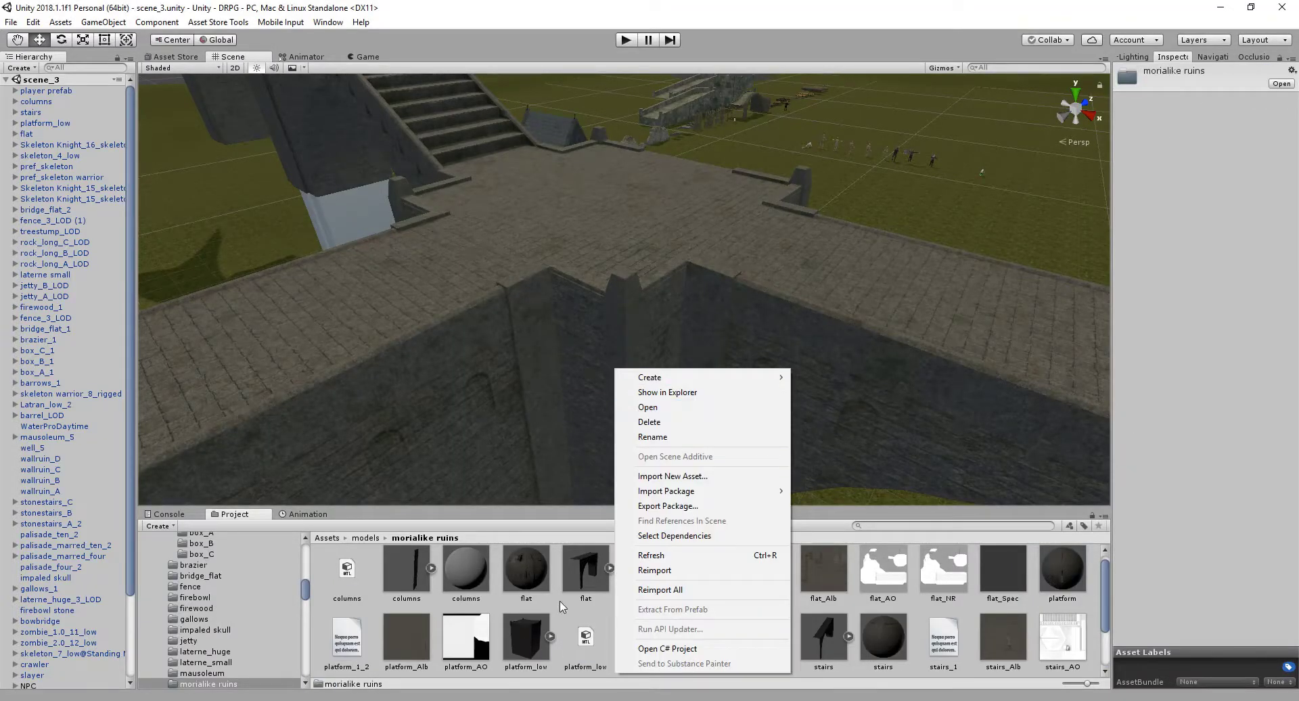
left_click(649, 574)
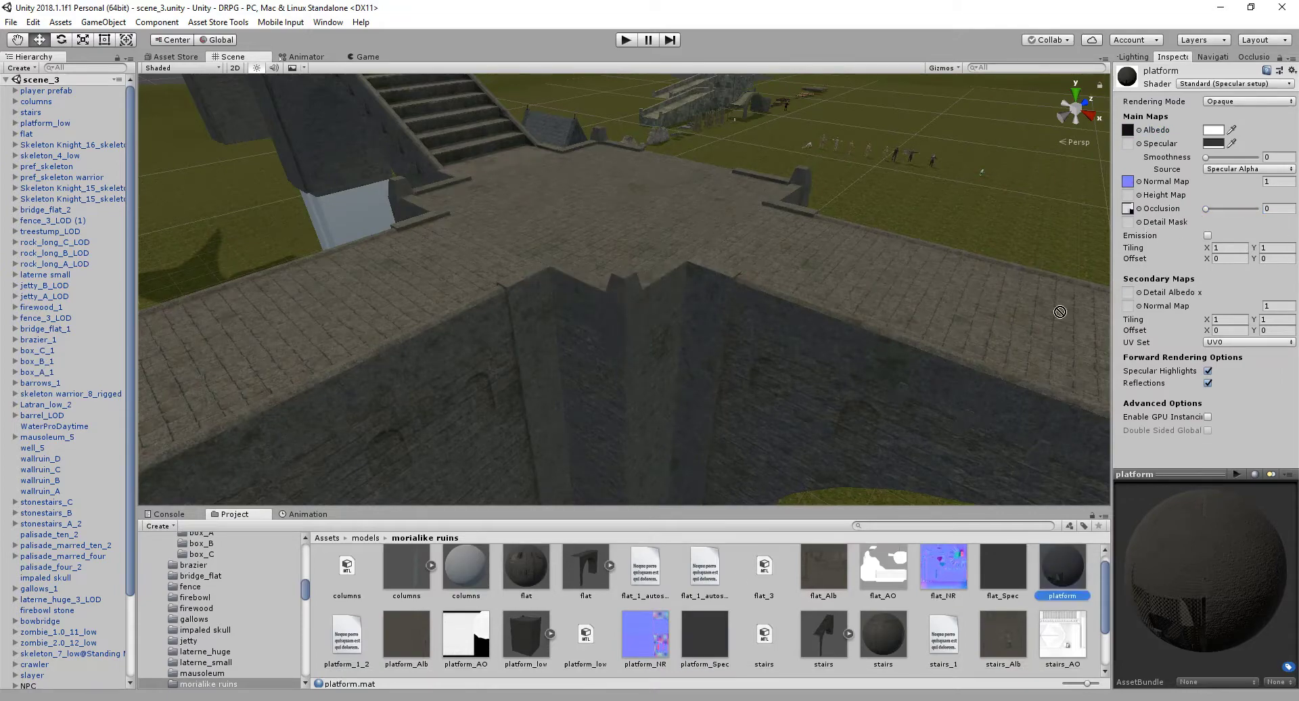
mouse_move(800, 424)
right_mouse_down()
mouse_move(674, 357)
mouse_move(903, 330)
right_mouse_up()
Review the platform textures' import settings and set 4096 max size on platform_NR and platform_Spec.
left_click(406, 636)
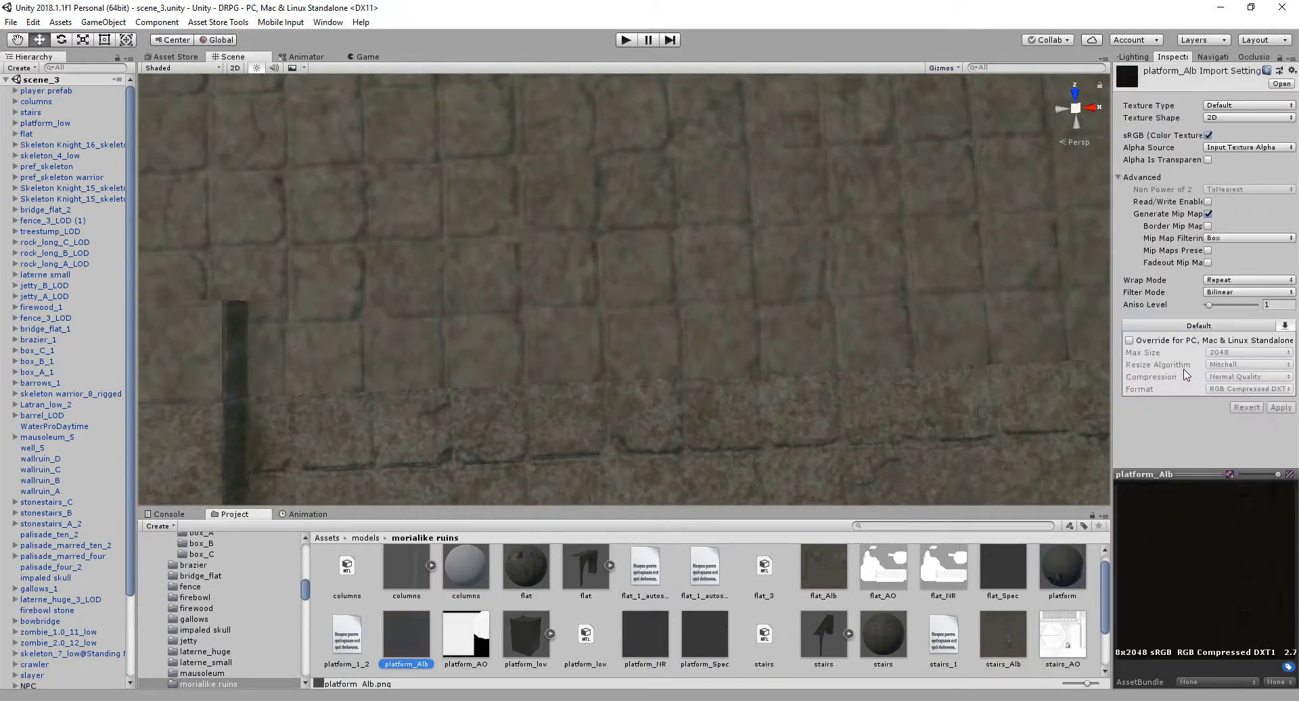
left_click(466, 636)
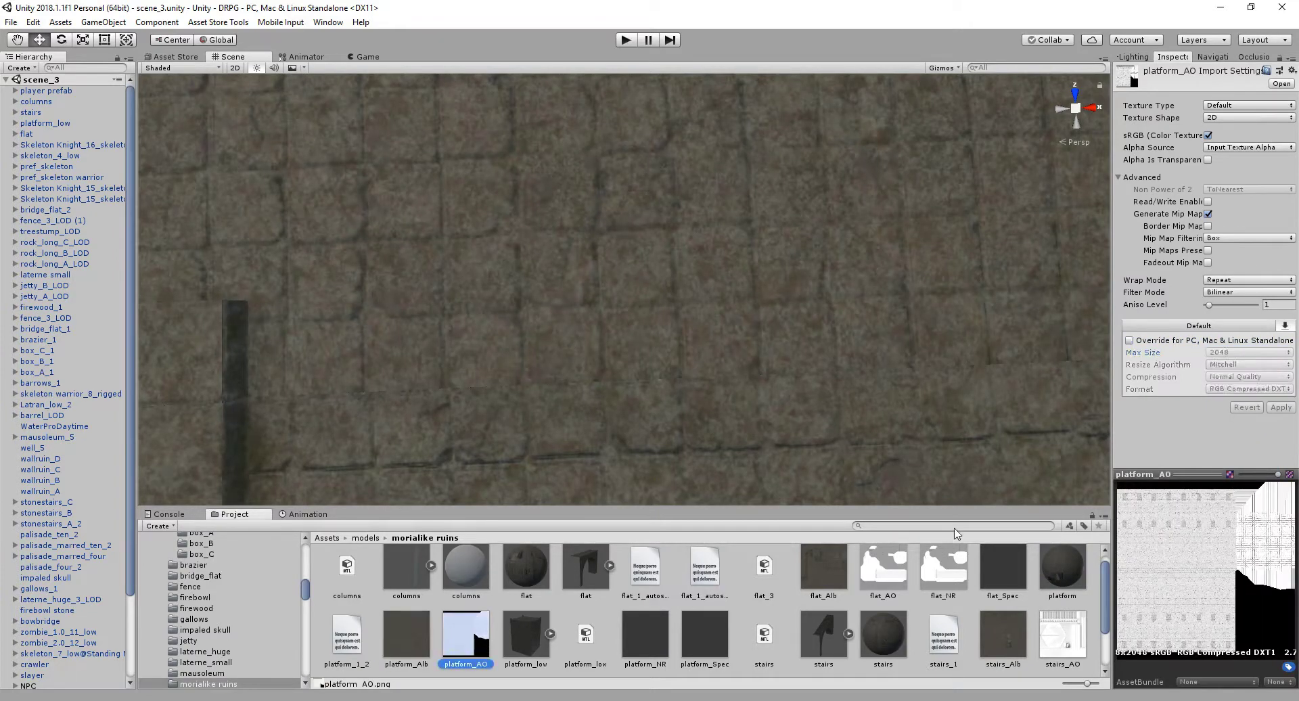
left_click(646, 639)
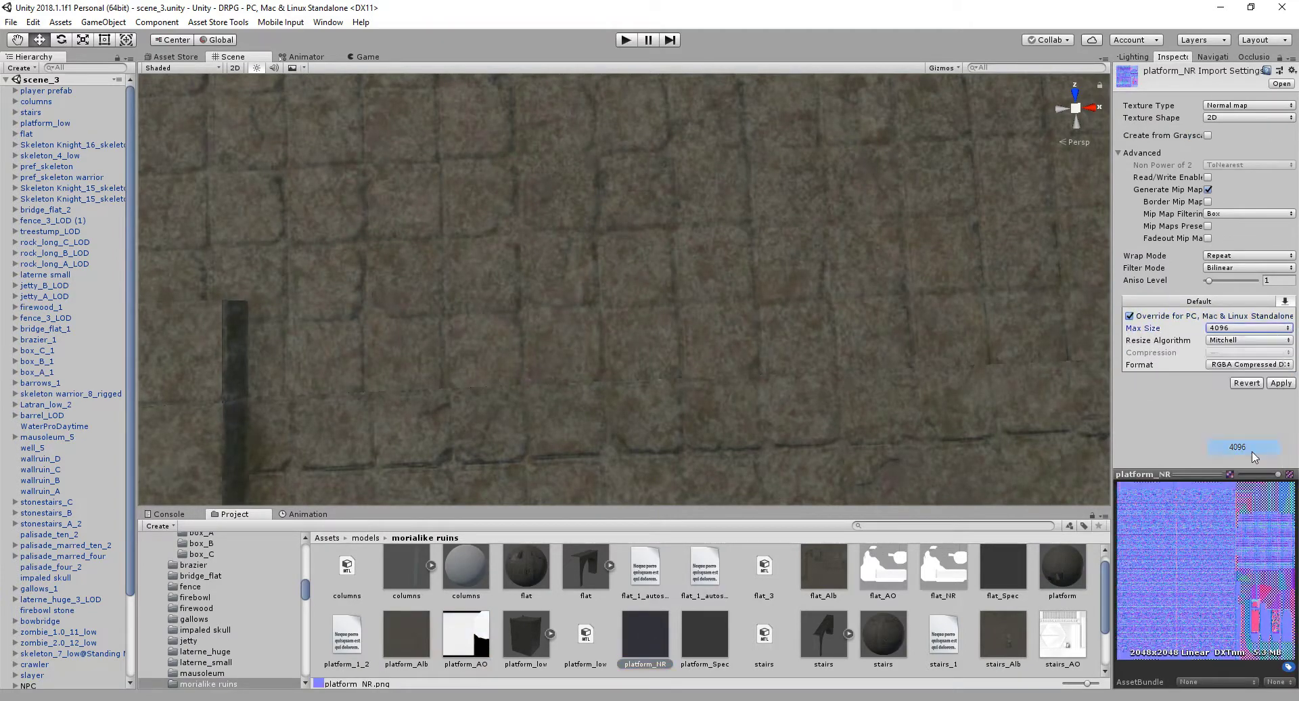
left_click(708, 637)
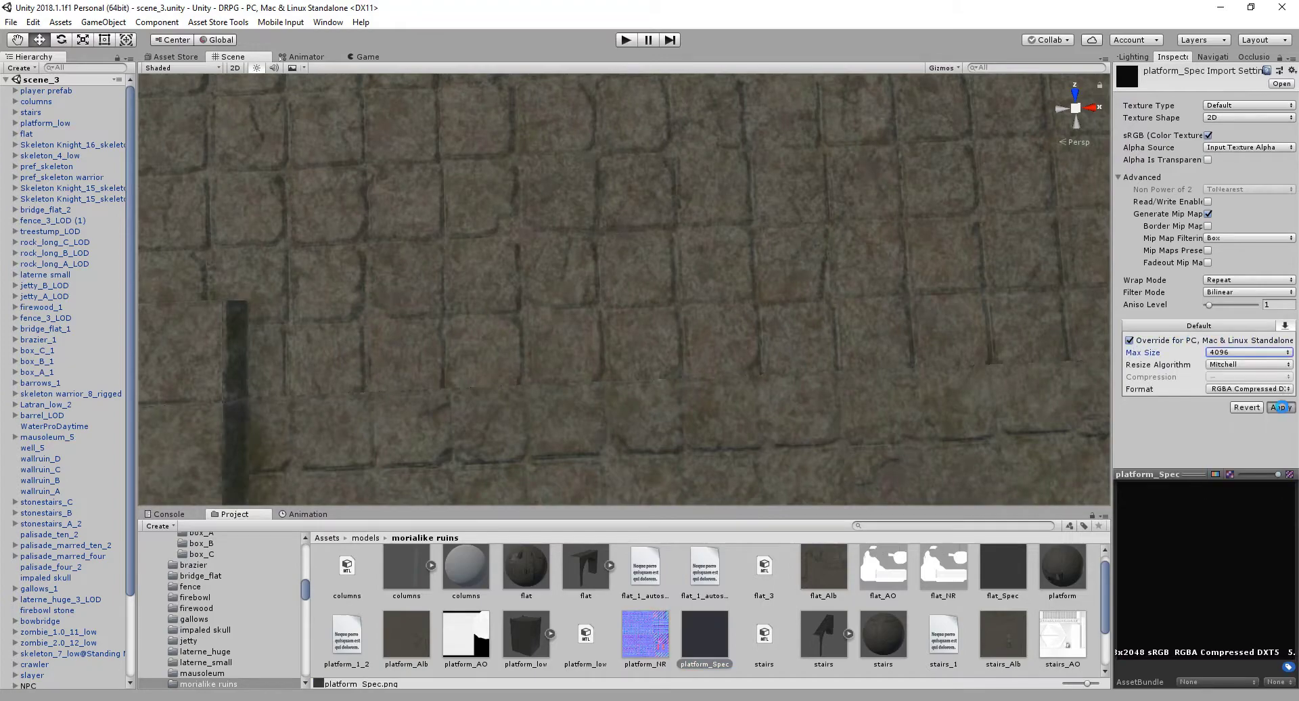
left_click(1281, 408)
mouse_move(798, 381)
left_mouse_down("alt")
mouse_move(577, 342)
mouse_move(673, 334)
mouse_move(713, 223)
mouse_move(735, 483)
mouse_move(609, 144)
mouse_move(551, 360)
mouse_move(708, 362)
mouse_move(606, 310)
left_mouse_up("alt")
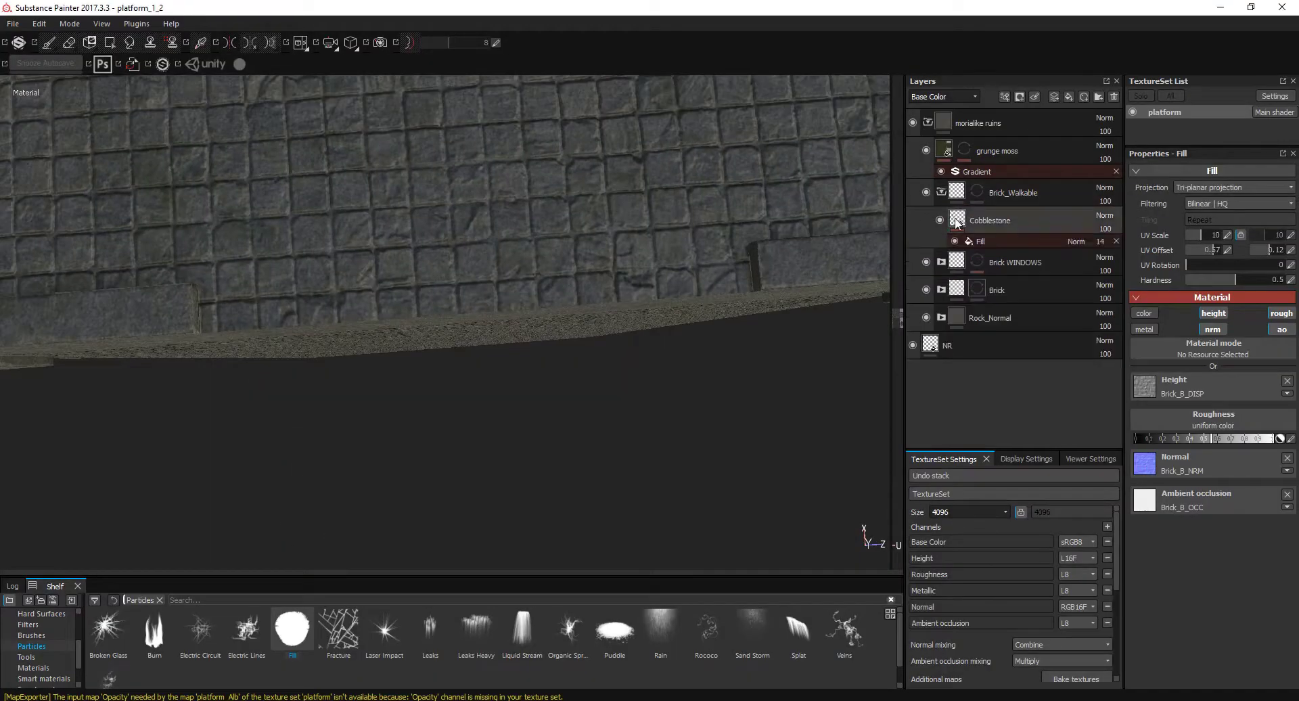
Retile the Cobblestone fill to UV scale 2.84 and offset 0.787, checking the floor.
type("2.84")
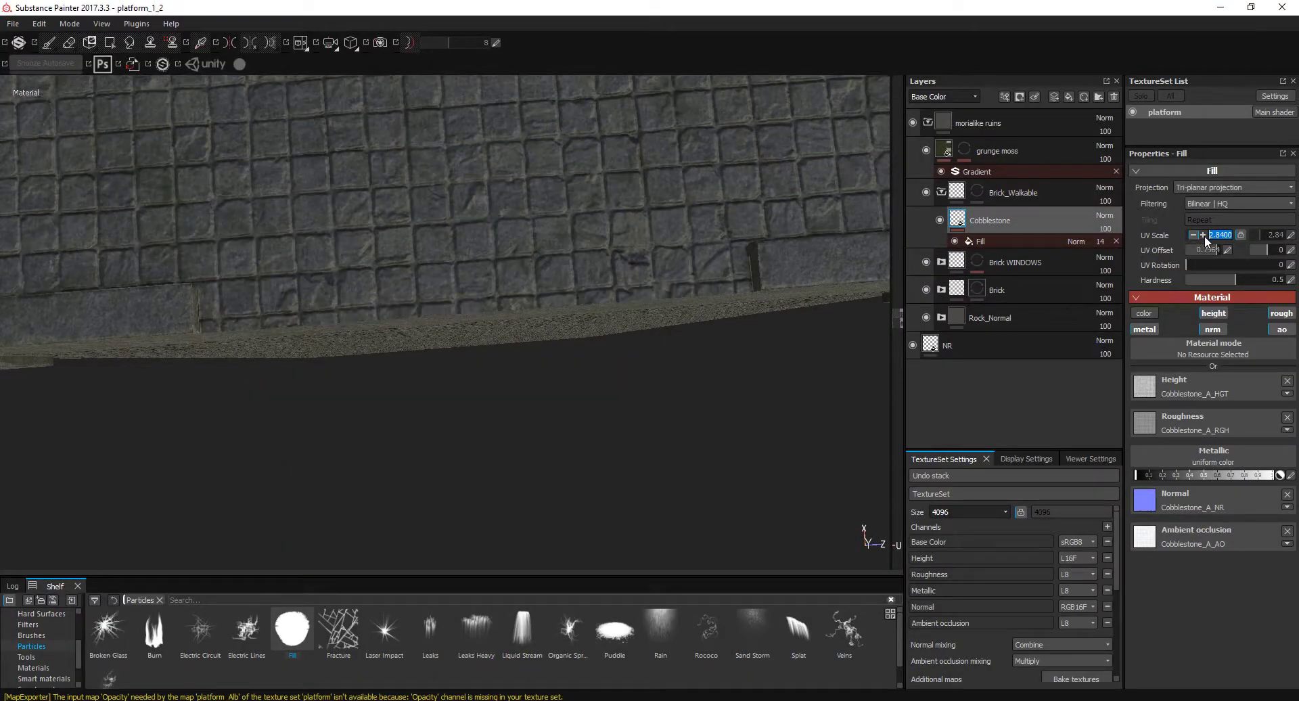
left_click(1194, 251)
type("0.787")
key("Return")
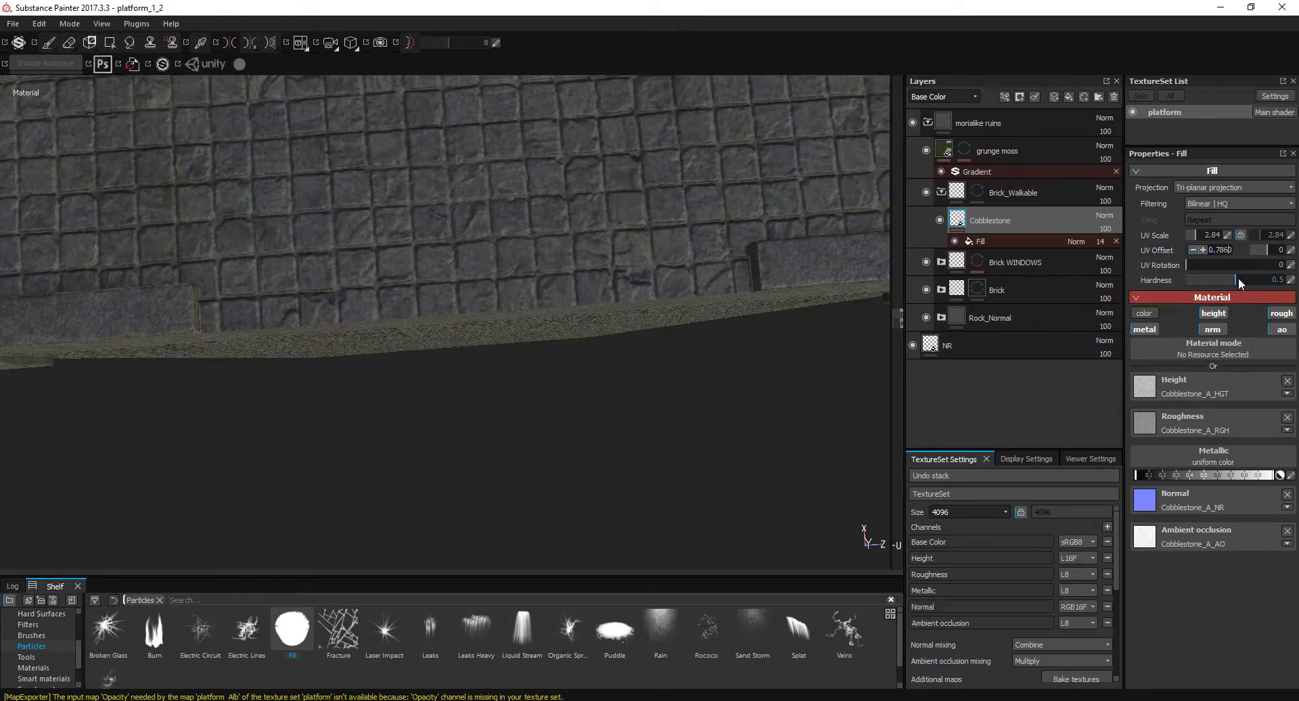
left_click_drag(778, 338, 747, 402, "alt")
scroll(537, 139, "down", 3)
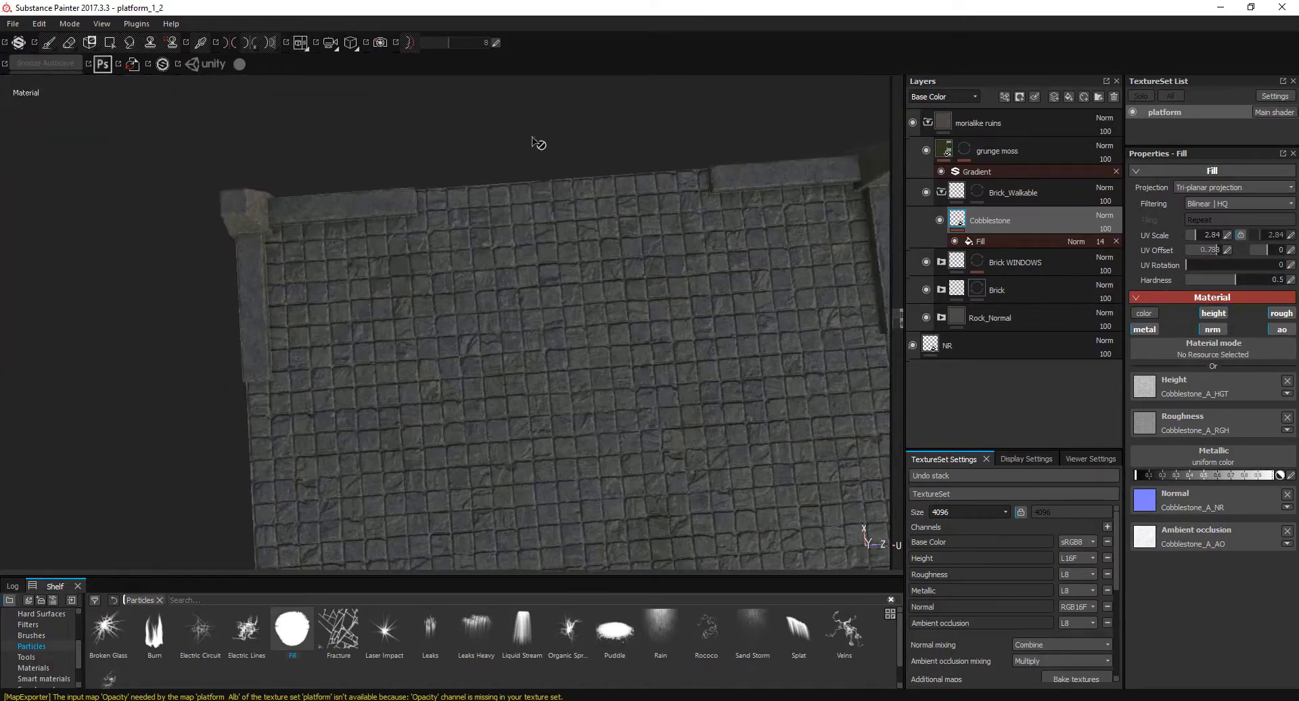
scroll(588, 448, "up", 4)
middle_click_drag(588, 448, 685, 547, "alt")
scroll(685, 547, "down", 3)
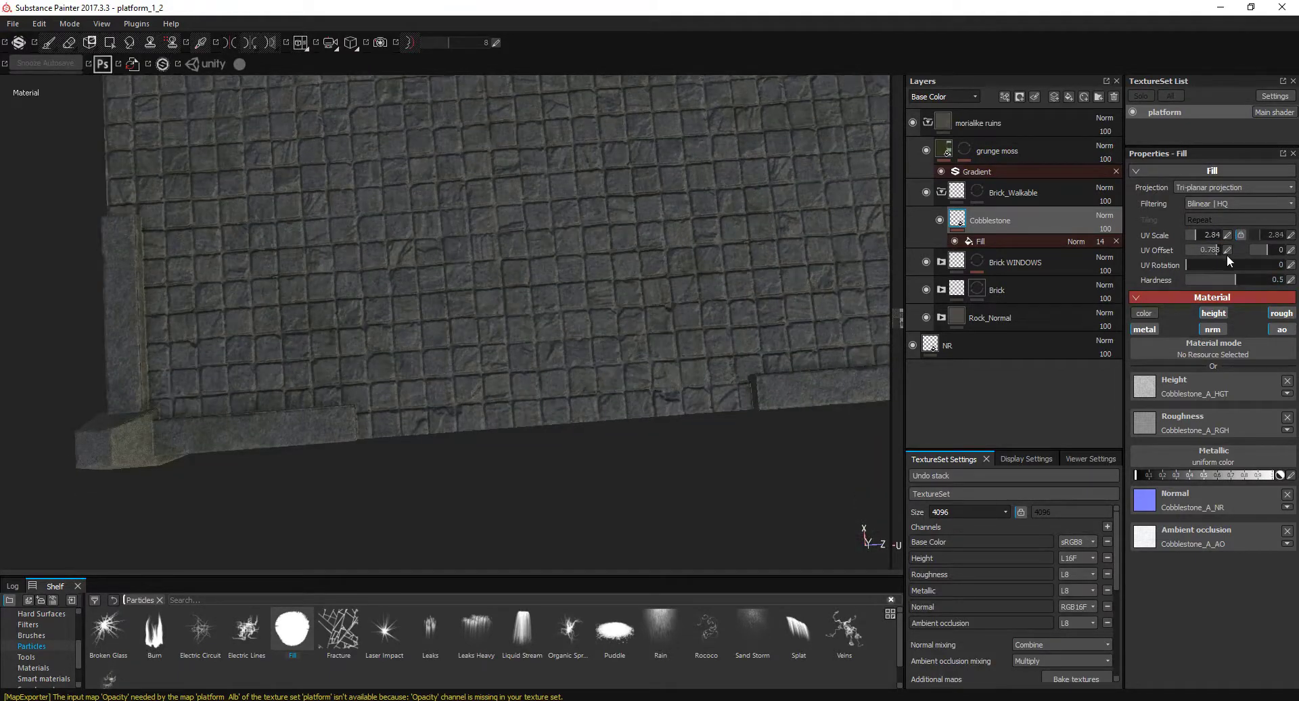
scroll(526, 575, "up", 3)
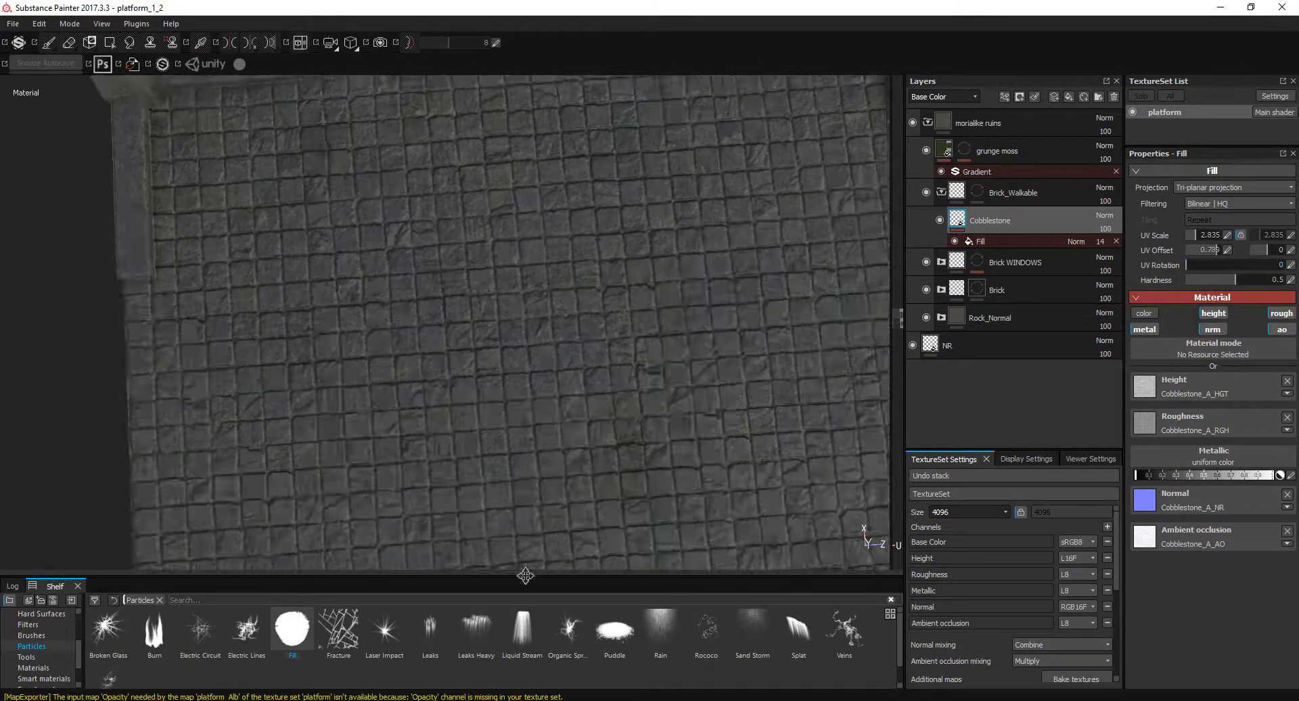
Set the cobblestone UV offset to 0.79 and export the retiled textures.
double_click(1232, 250)
type("0.75")
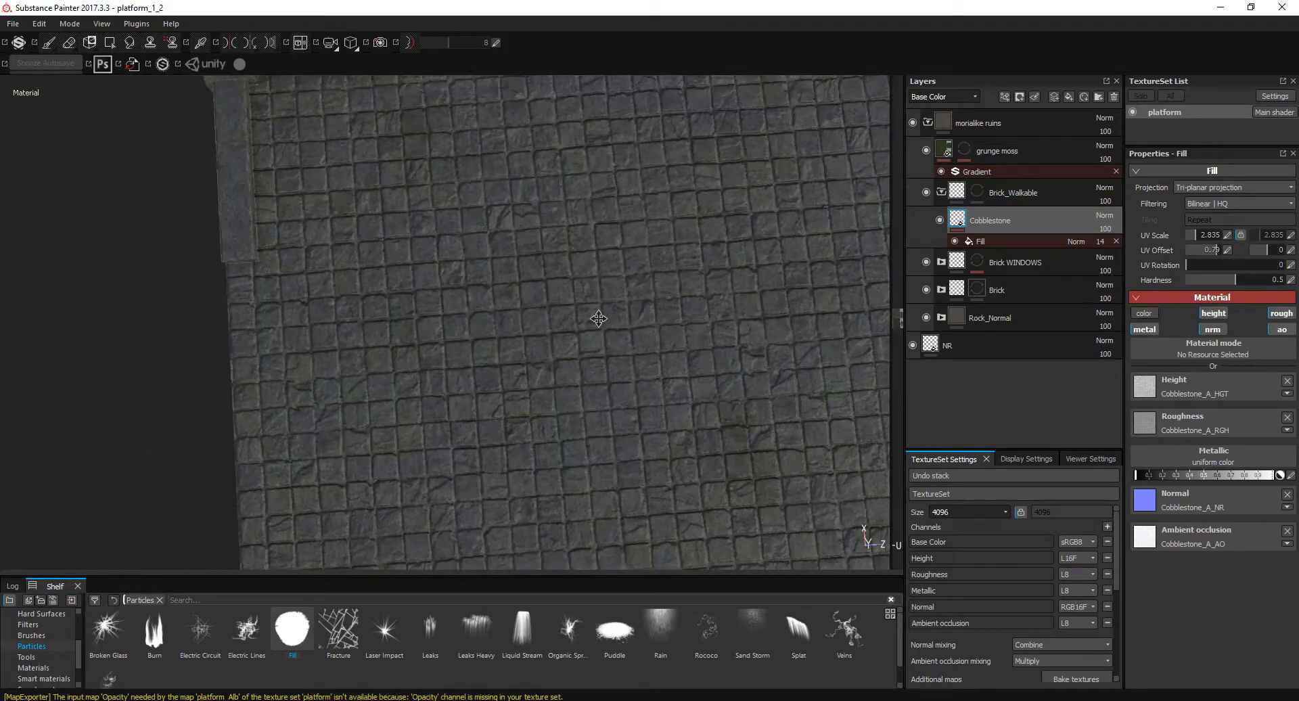
key("Tab")
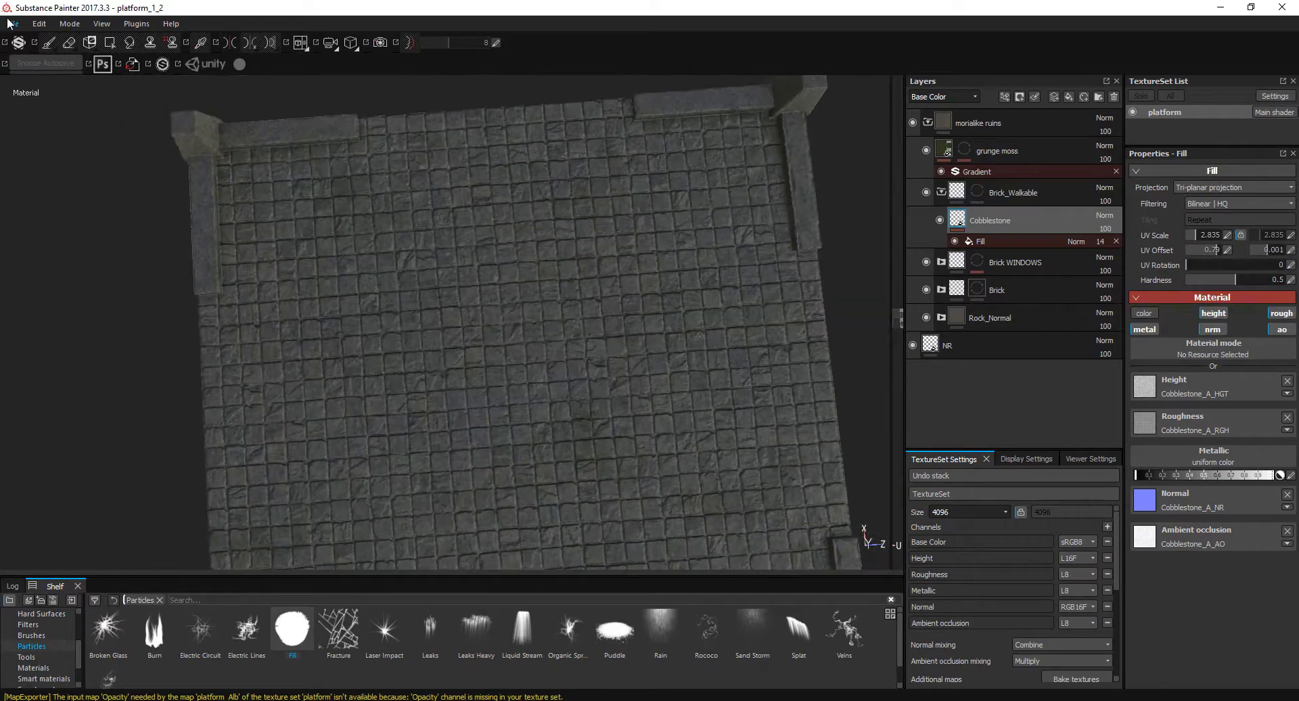
key("ctrl+shift+e")
left_click(807, 557)
Select the AO fix layer above Rock Face in Old Stone and reopen the export settings.
left_click(954, 346)
left_click(972, 390)
left_click(1069, 98)
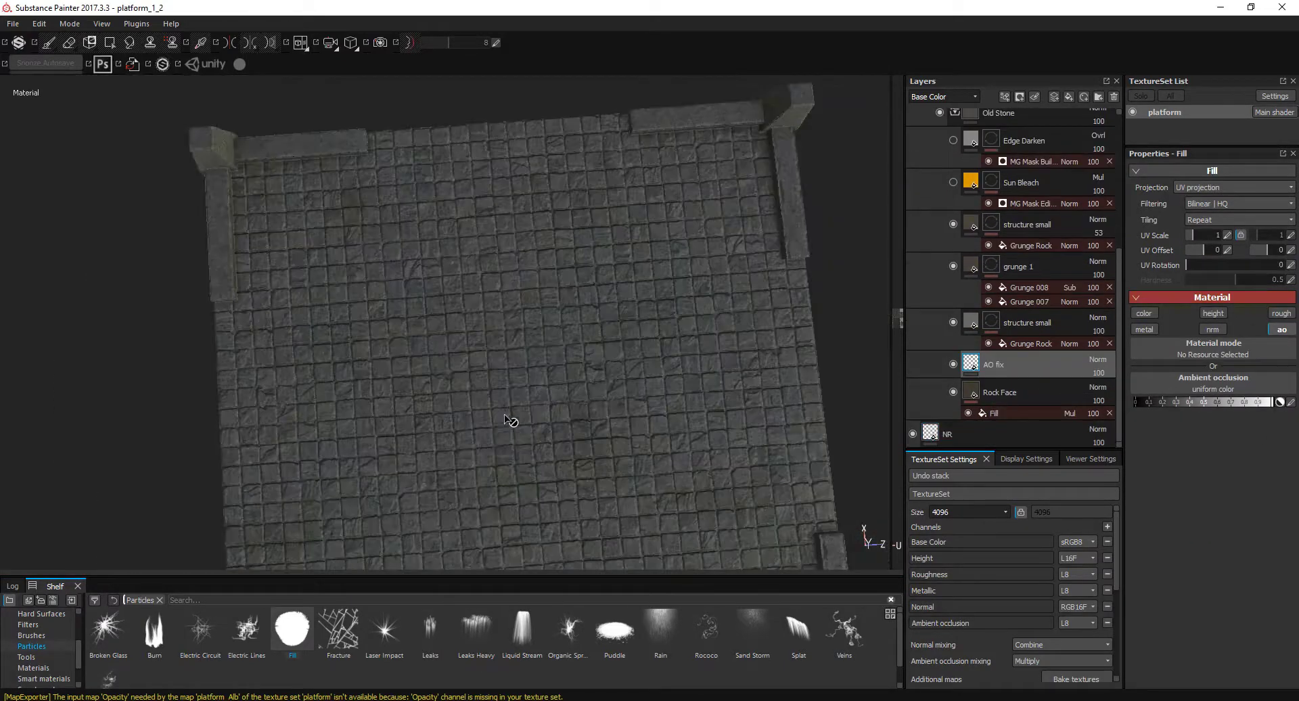
left_click(13, 24)
left_click(108, 232)
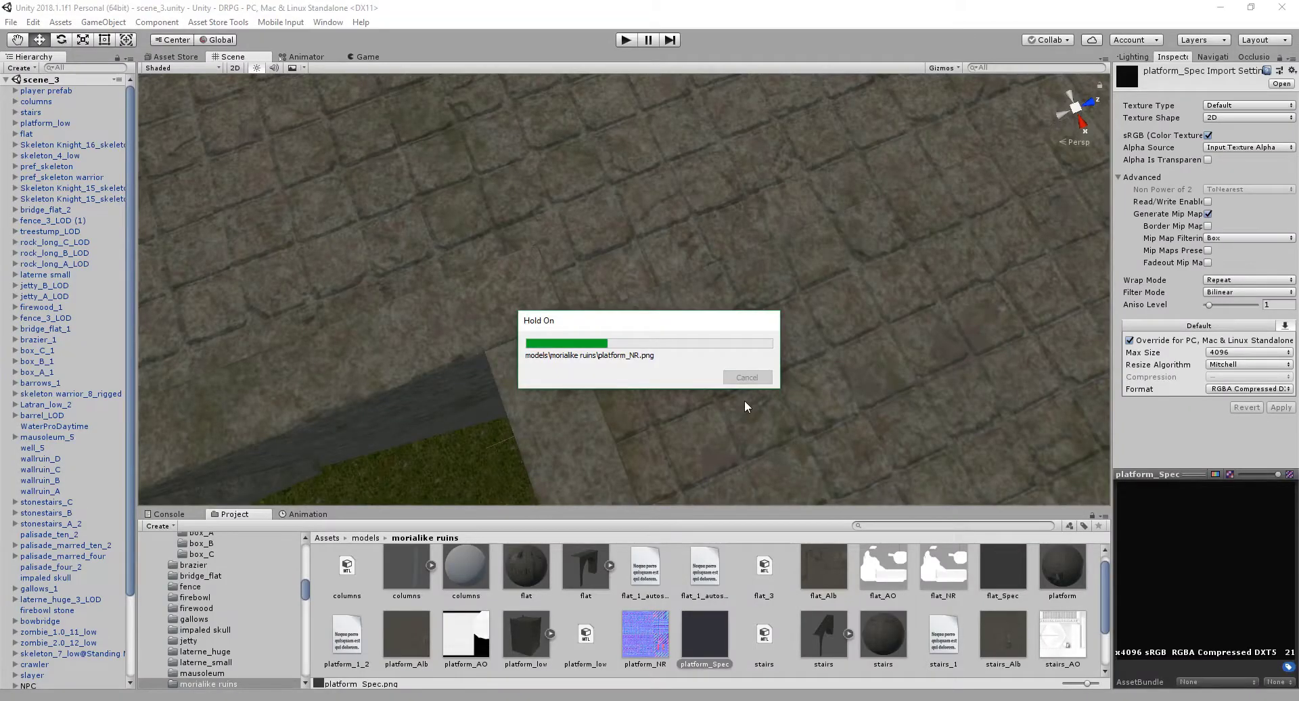
Move the Unity scene view to the platform floor, switch to Move, and select platform_low.
scroll(710, 379, "up", 5)
scroll(771, 347, "down", 3)
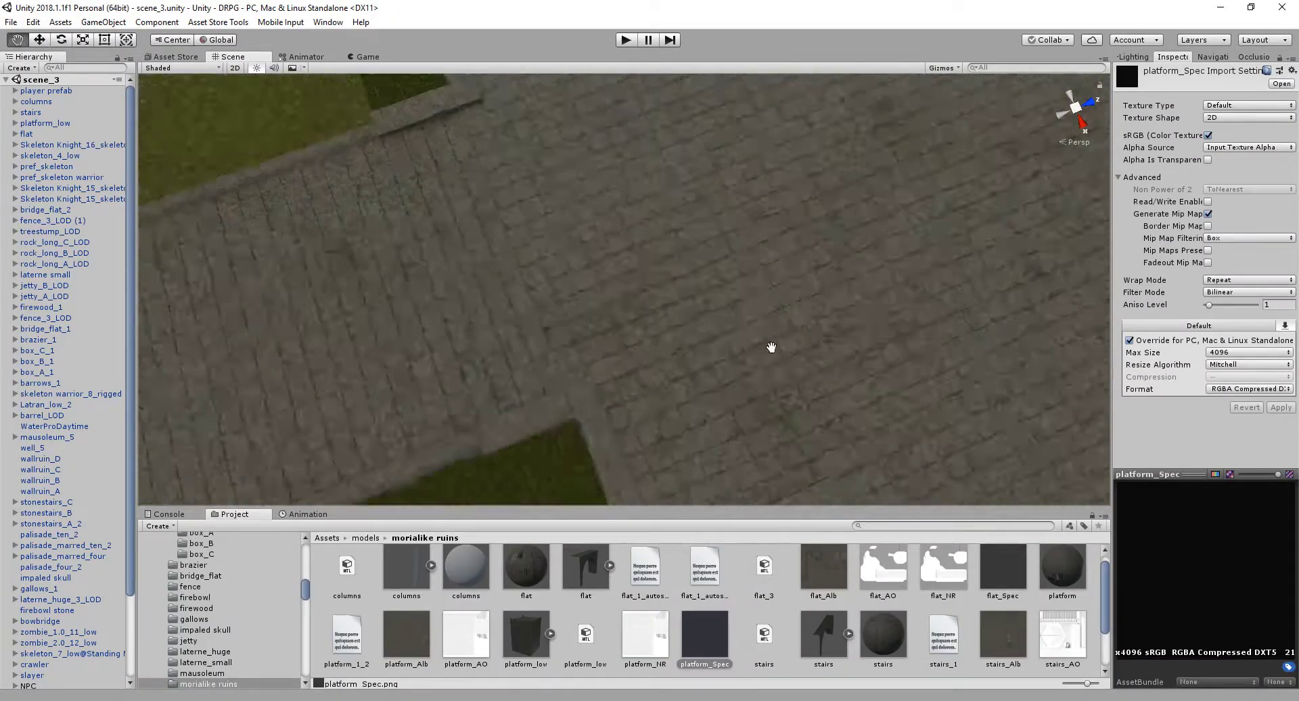
left_click(345, 188)
mouse_move(345, 188)
left_mouse_down()
mouse_move(714, 296)
mouse_move(580, 197)
left_mouse_up()
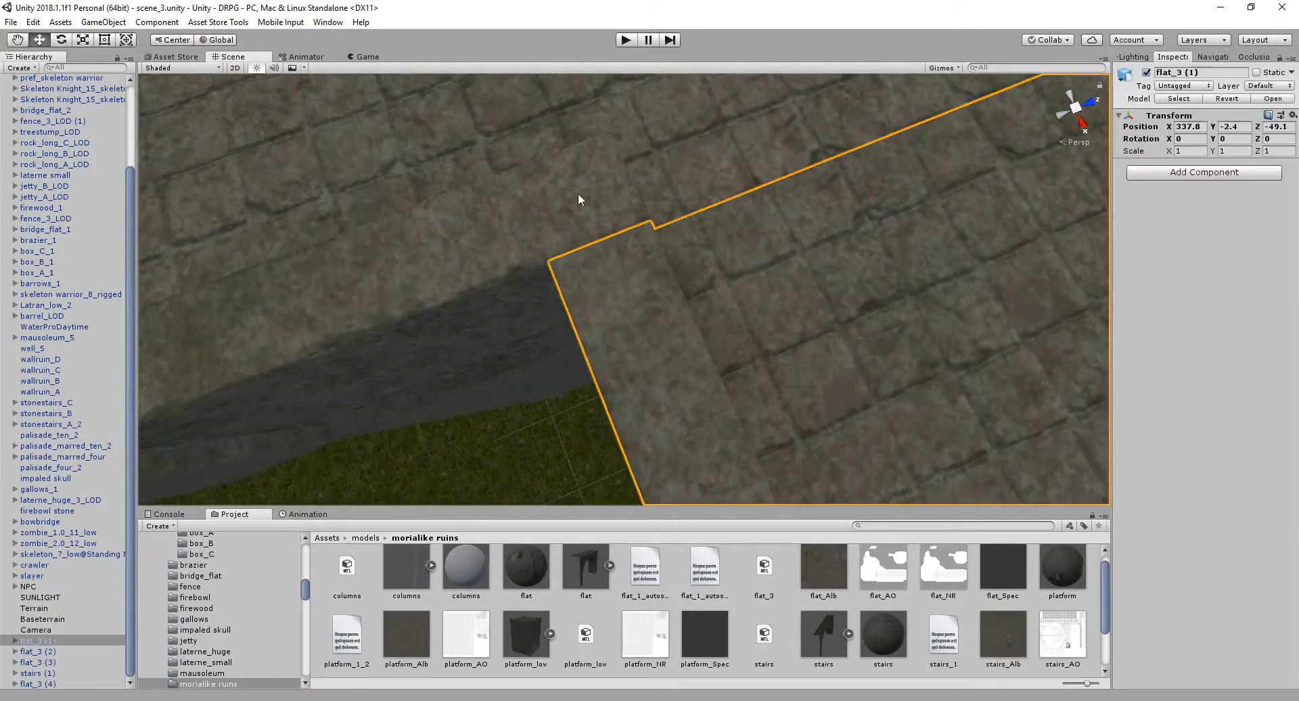
key("w")
left_click(630, 332)
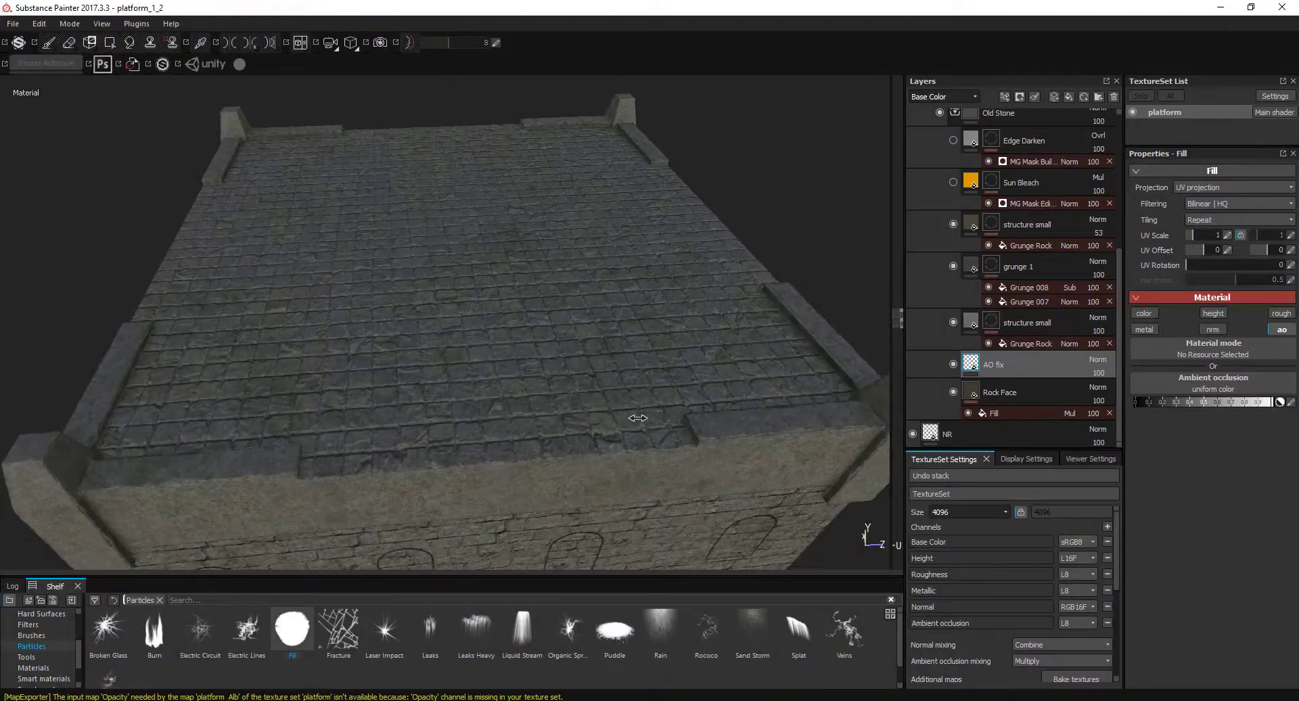
Review the Rock Face layer and structure small mask, then show 3D and 2D views together.
scroll(943, 287, "up", 3)
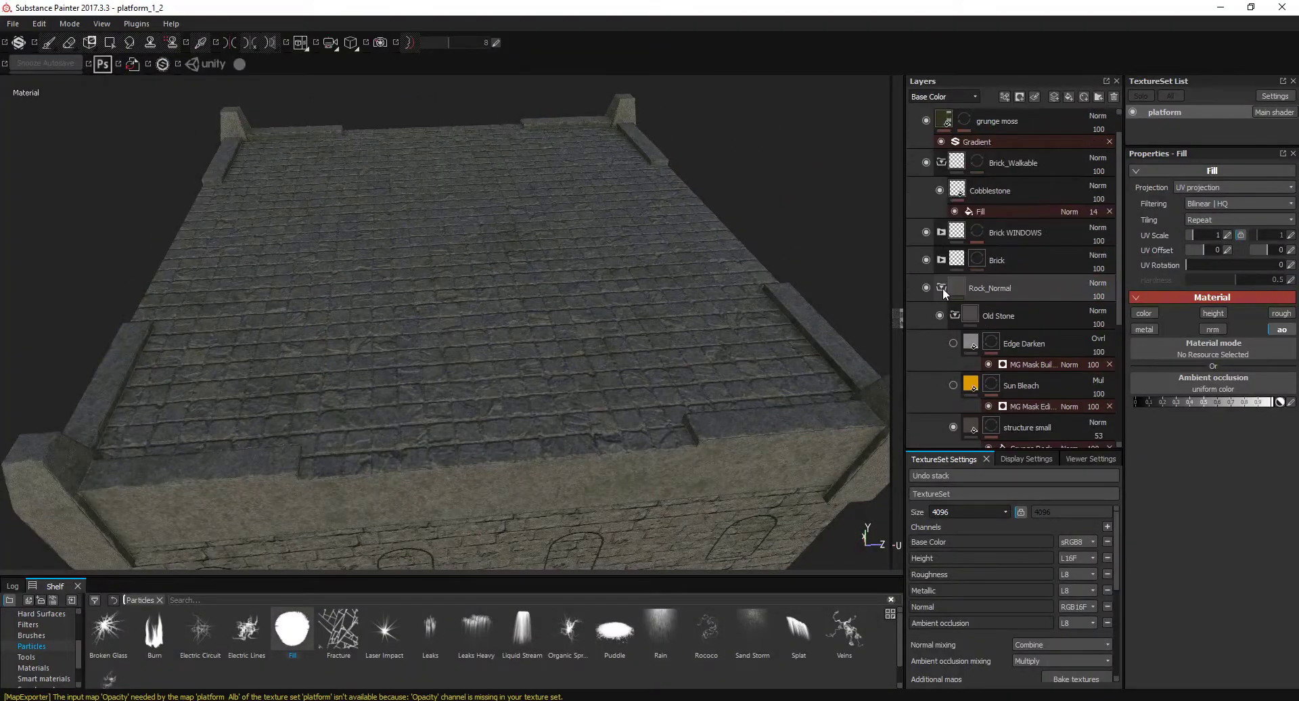
scroll(973, 371, "down", 3)
left_click(972, 394)
left_click(991, 223)
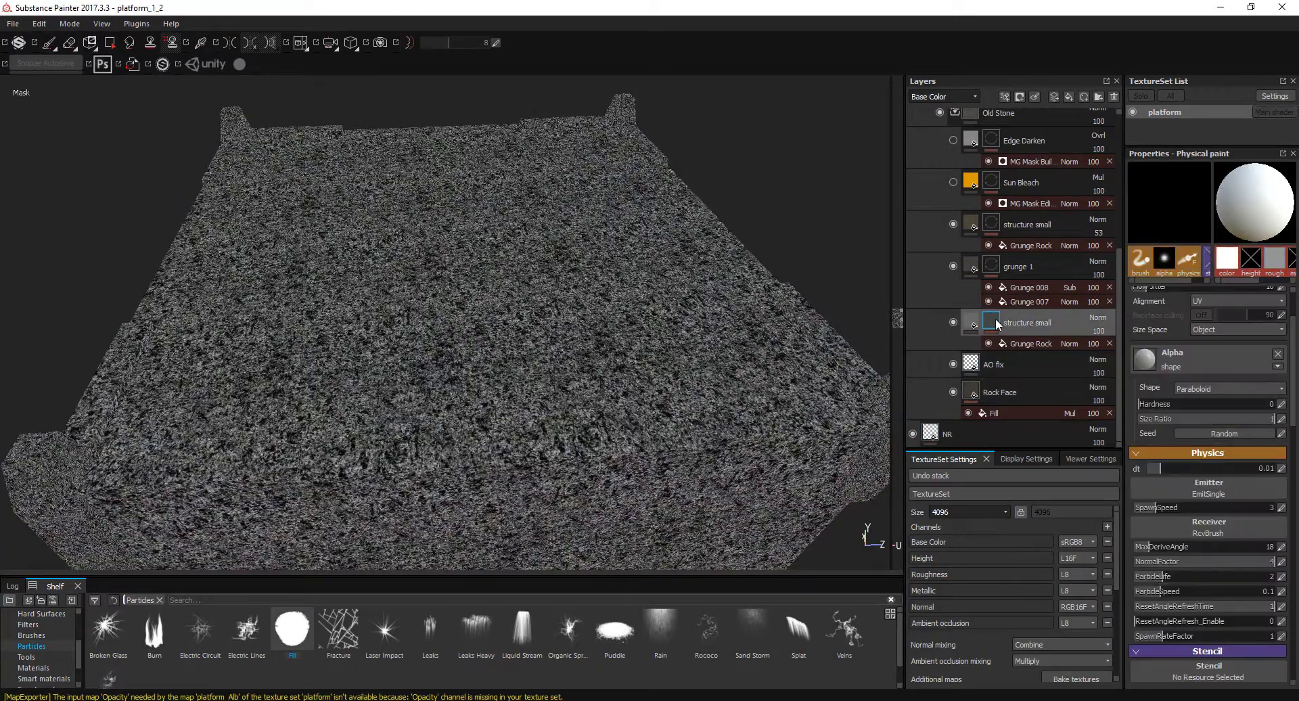
scroll(993, 221, "up", 2)
left_click(956, 197)
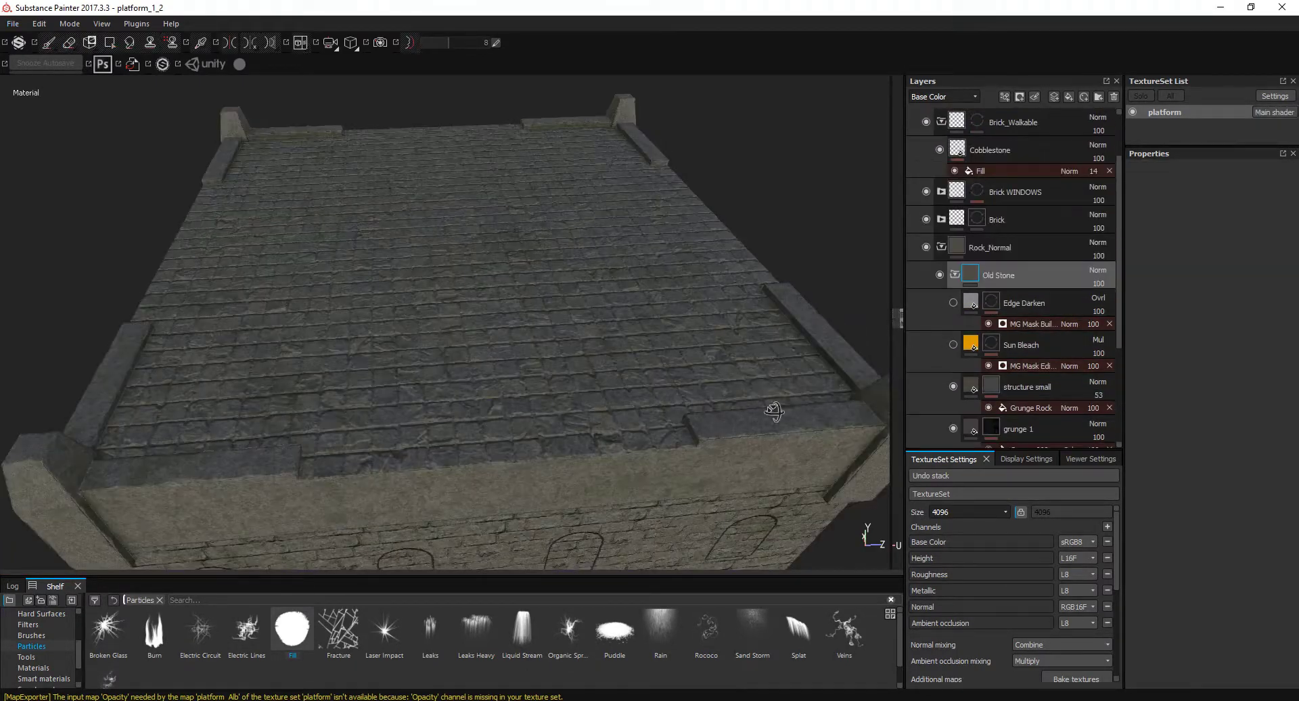
mouse_move(514, 318)
left_mouse_down("alt")
mouse_move(657, 329)
mouse_move(385, 372)
left_mouse_up("alt")
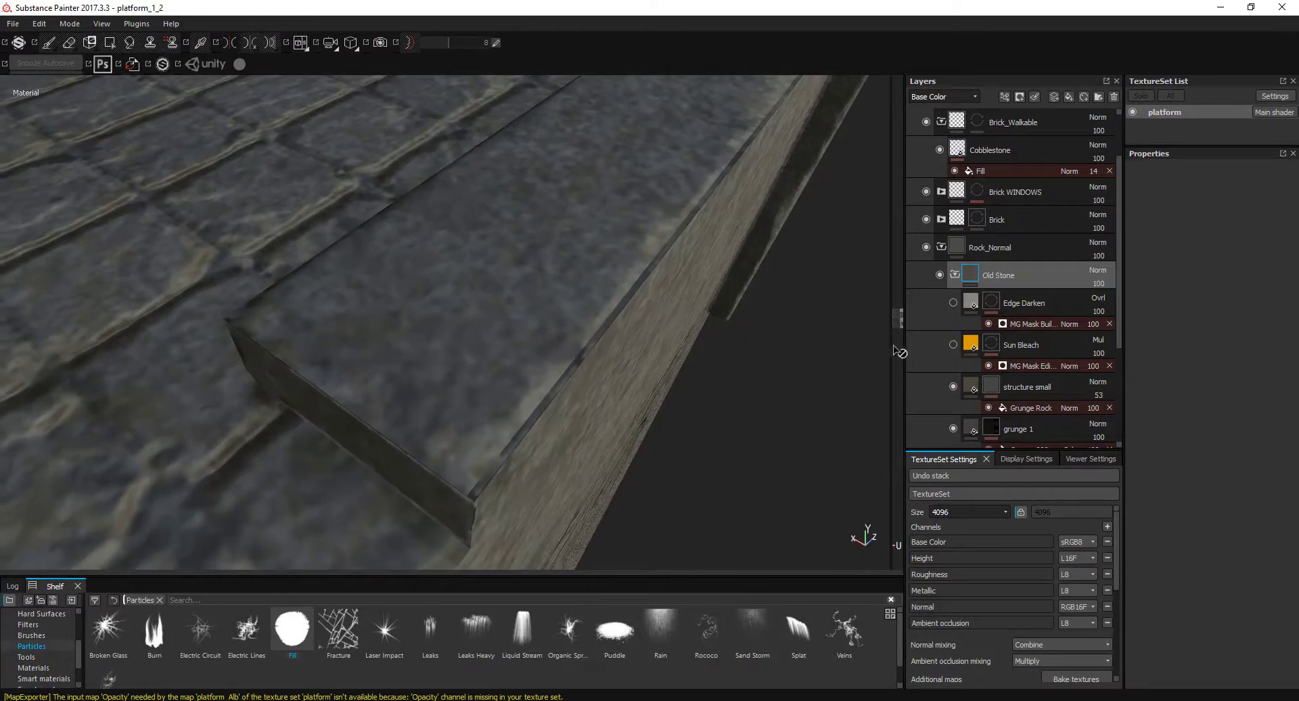
key("F1")
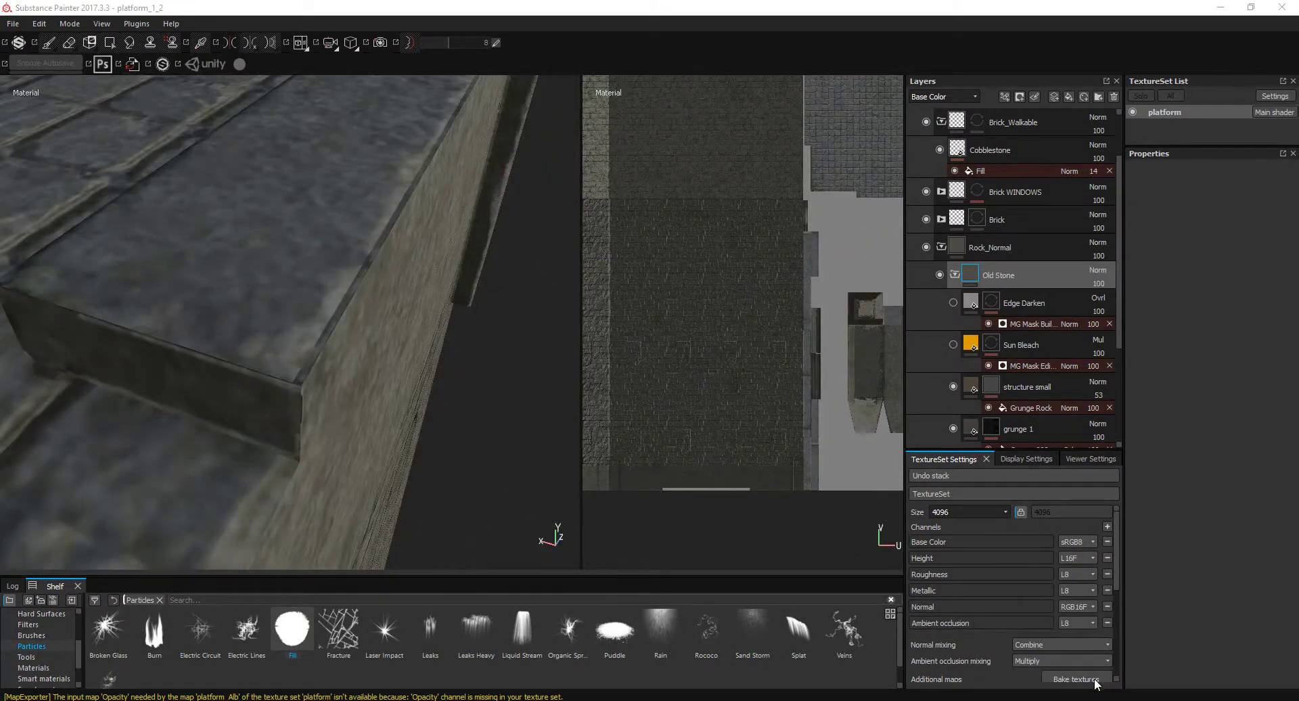
Bake the platform mesh maps after checking the bake output size.
left_click(1076, 678)
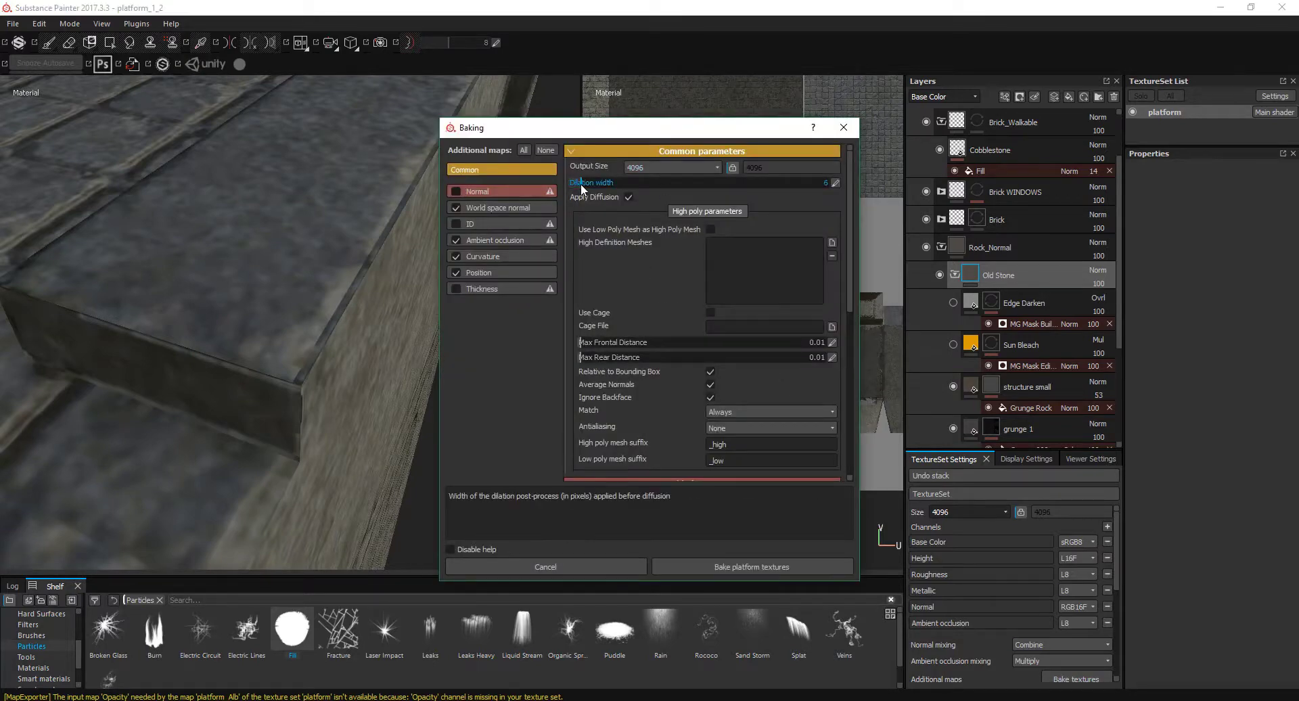
left_click(670, 167)
left_click(646, 242)
left_click(764, 565)
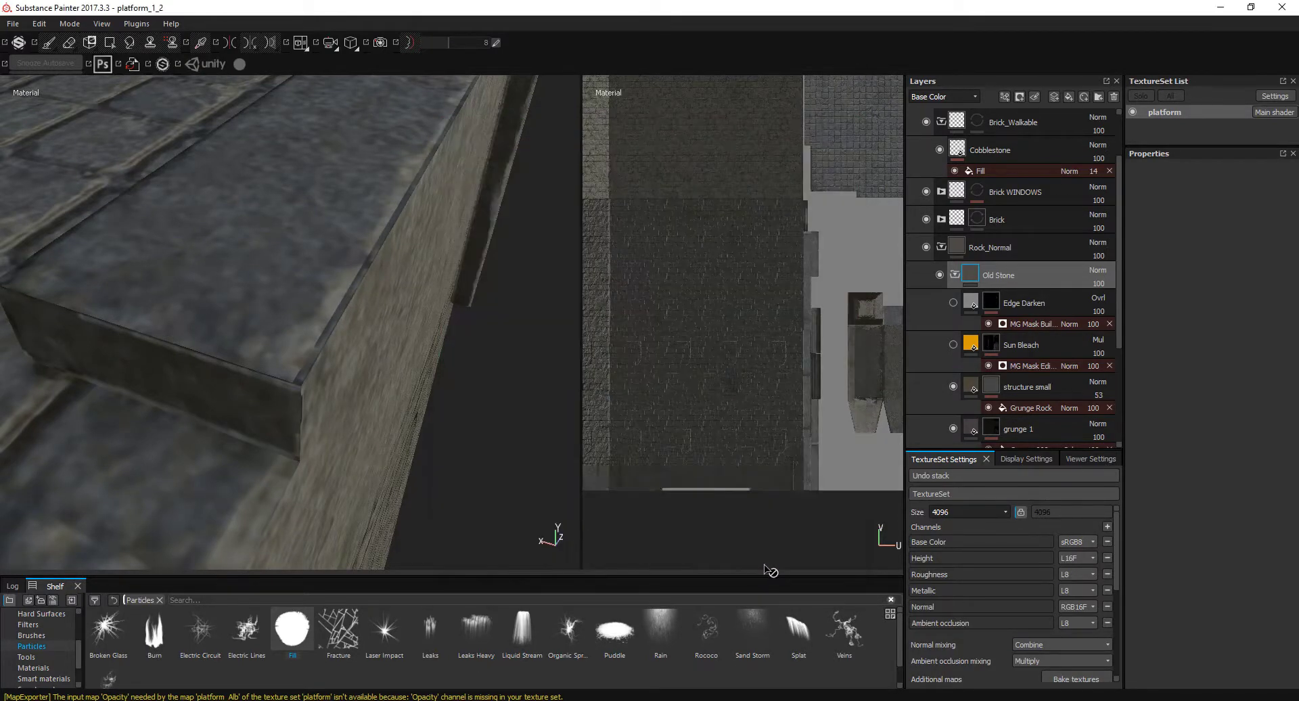
scroll(982, 616, "down", 3)
scroll(1103, 655, "down", 2)
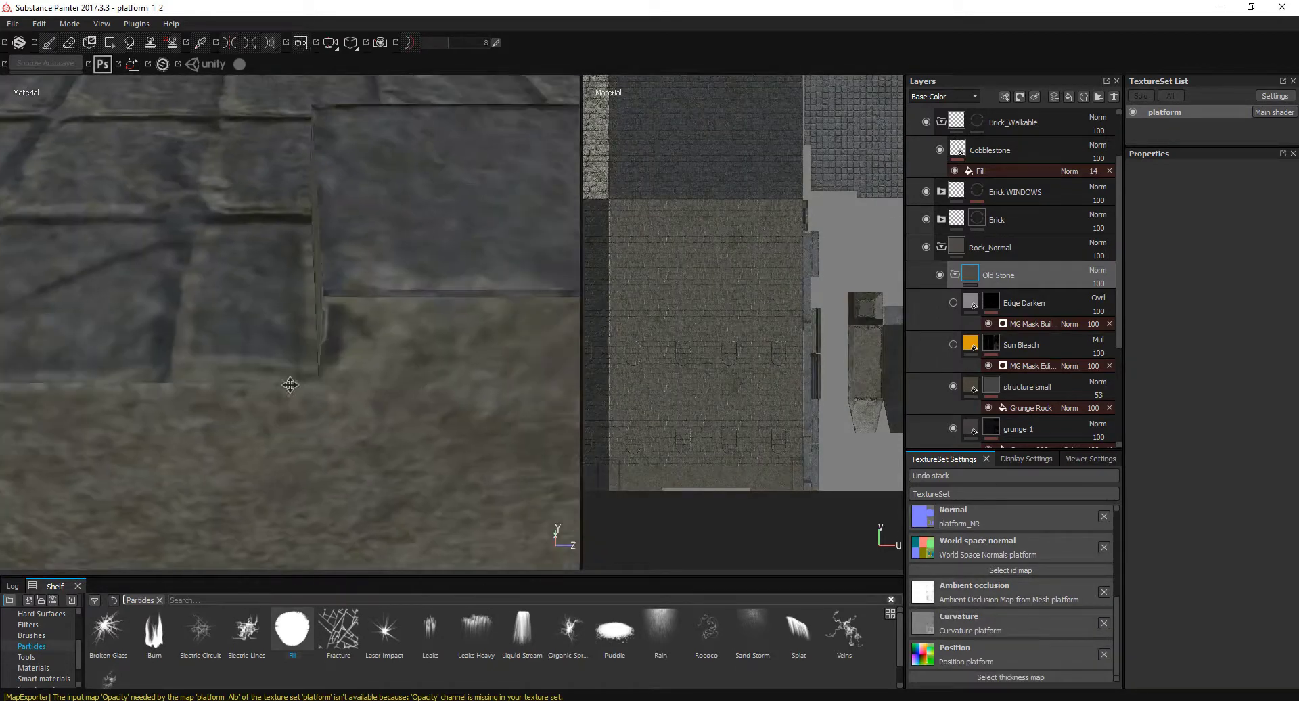
Select the Brick layer's mask with Polygon Fill, pan the UV view, then switch to the paint brush.
left_click(976, 216)
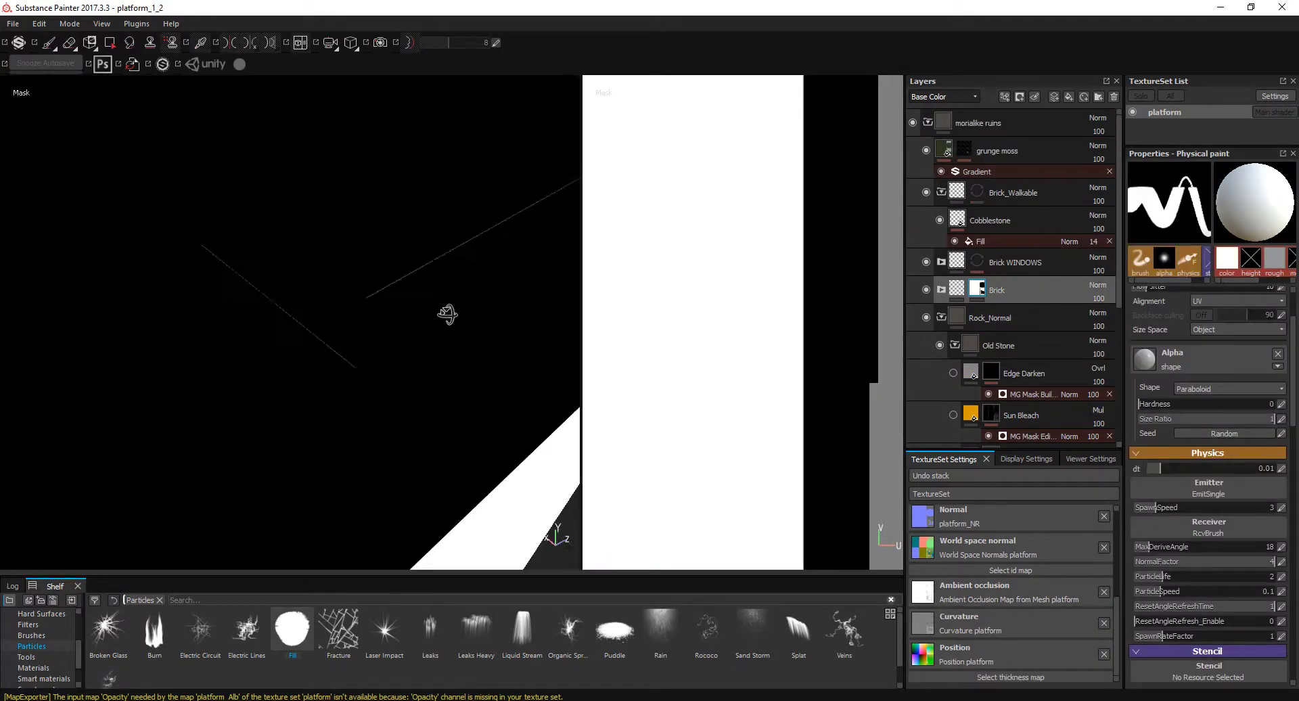
left_click(108, 43)
scroll(806, 406, "down", 3)
scroll(347, 204, "down", 1)
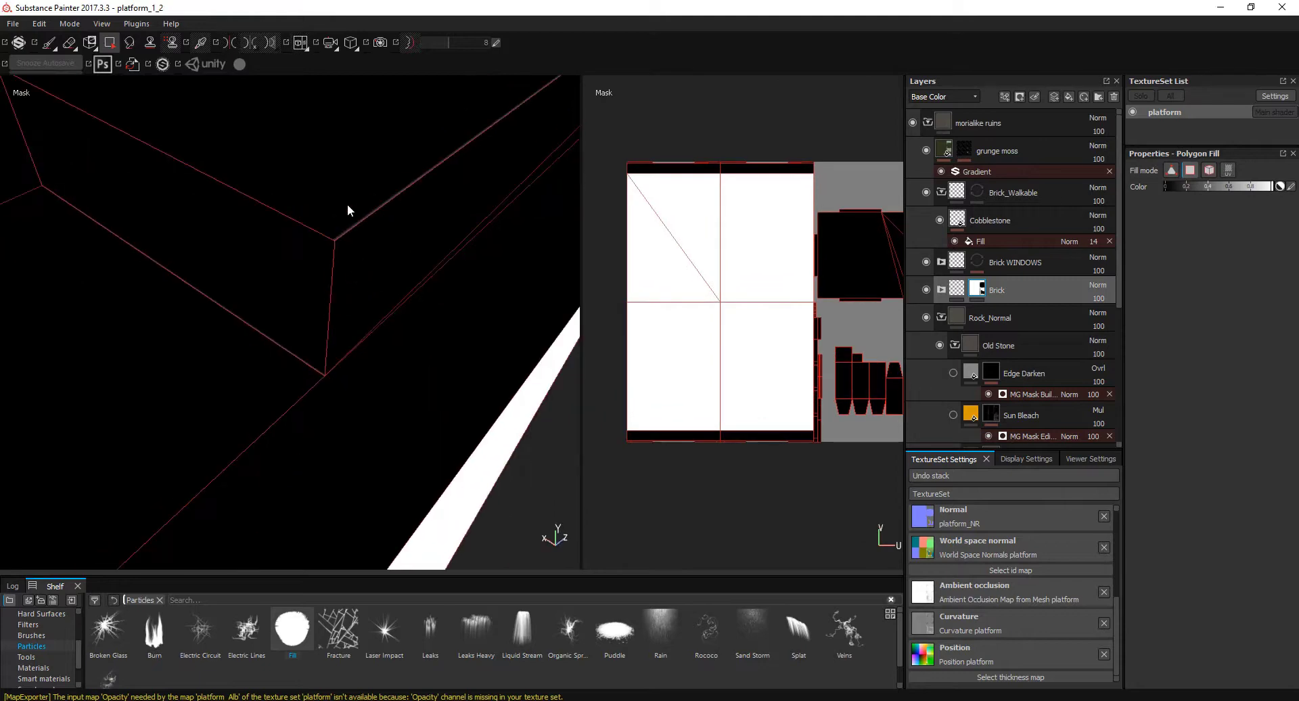
scroll(824, 322, "up", 4)
middle_click_drag(824, 323, 791, 350)
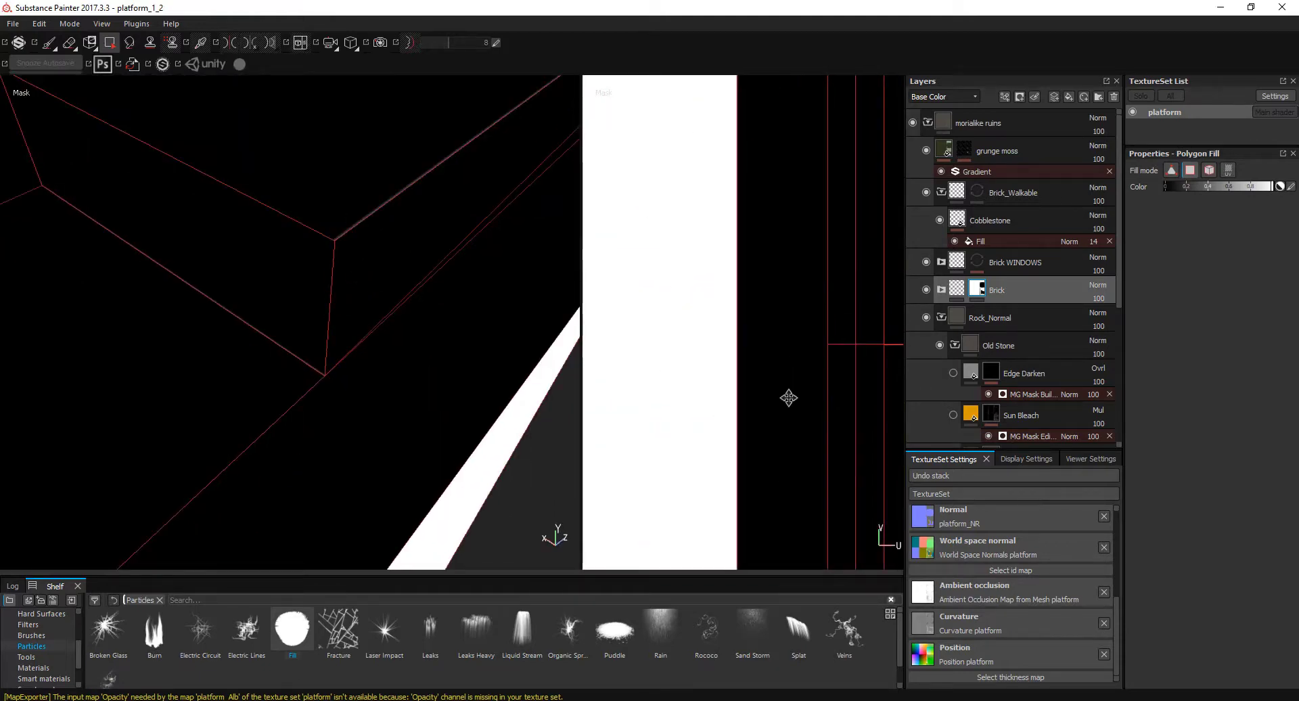
key("1")
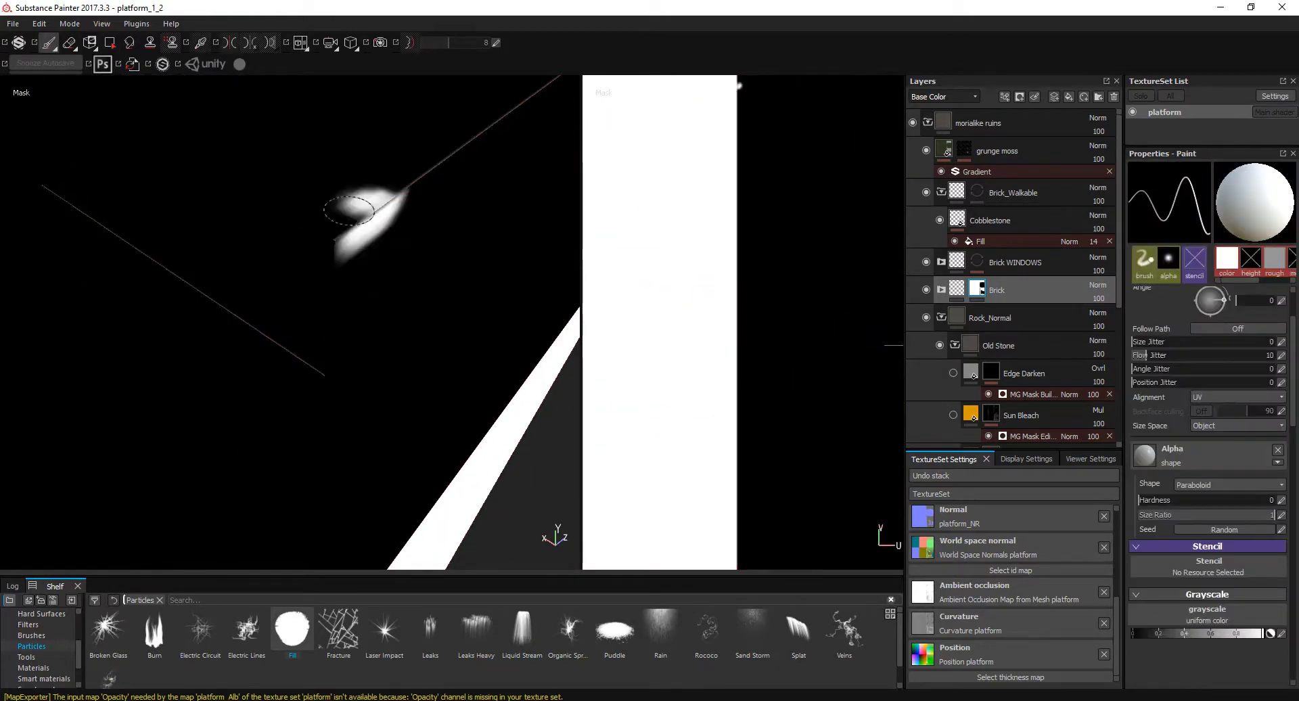
Orbit around the platform, then view the stone wall up close in the Unity scene.
mouse_move(353, 215)
left_mouse_down("alt")
mouse_move(325, 290)
mouse_move(551, 319)
left_mouse_up("alt")
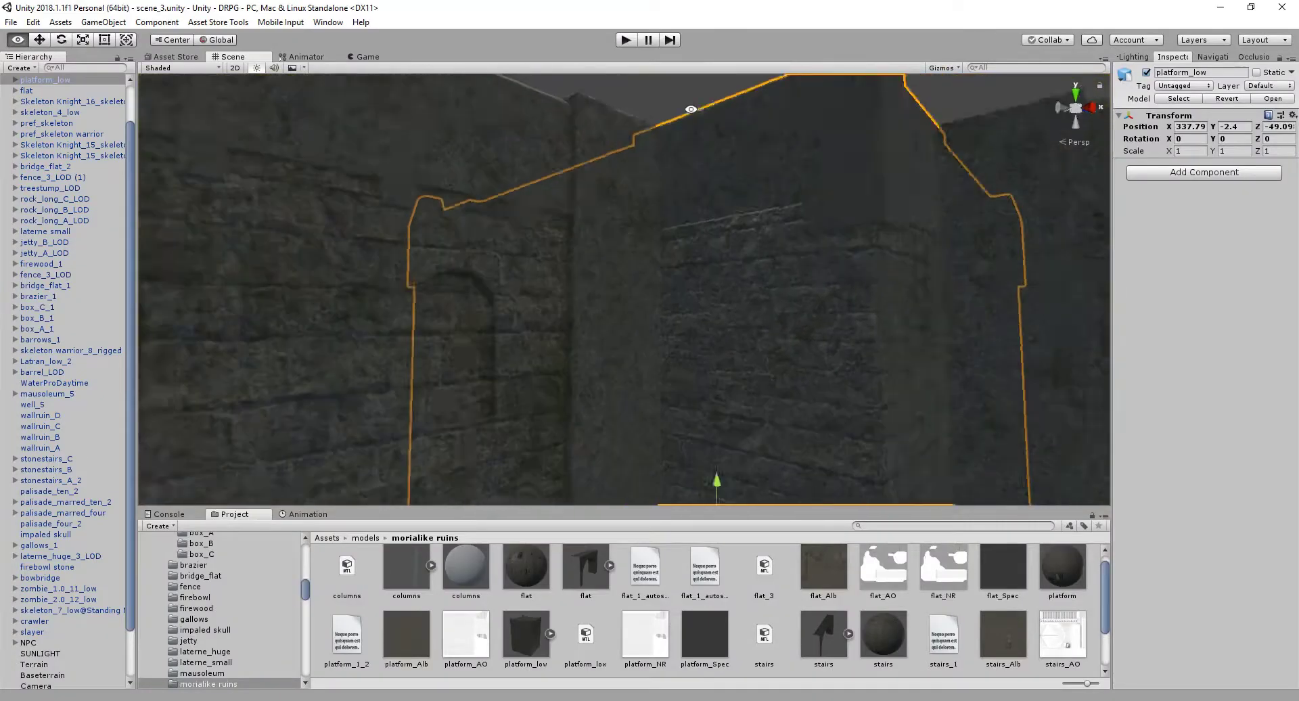
mouse_move(690, 108)
right_mouse_down()
mouse_move(682, 333)
mouse_move(696, 391)
mouse_move(705, 340)
mouse_move(965, 538)
right_mouse_up()
mouse_move(677, 304)
right_mouse_down()
mouse_move(705, 370)
mouse_move(730, 255)
mouse_move(650, 226)
mouse_move(621, 275)
right_mouse_up()
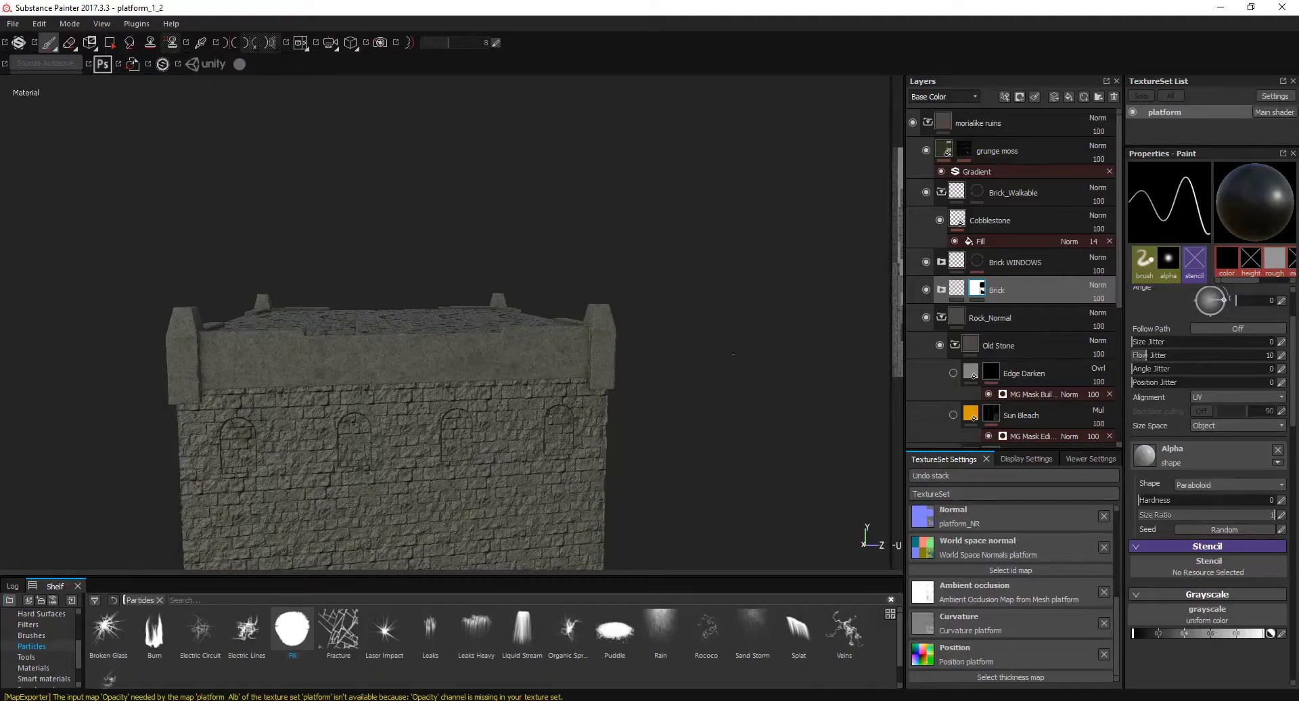
Try a brick UV scale of 3.57, then undo it back to 8.2.
type("3.57")
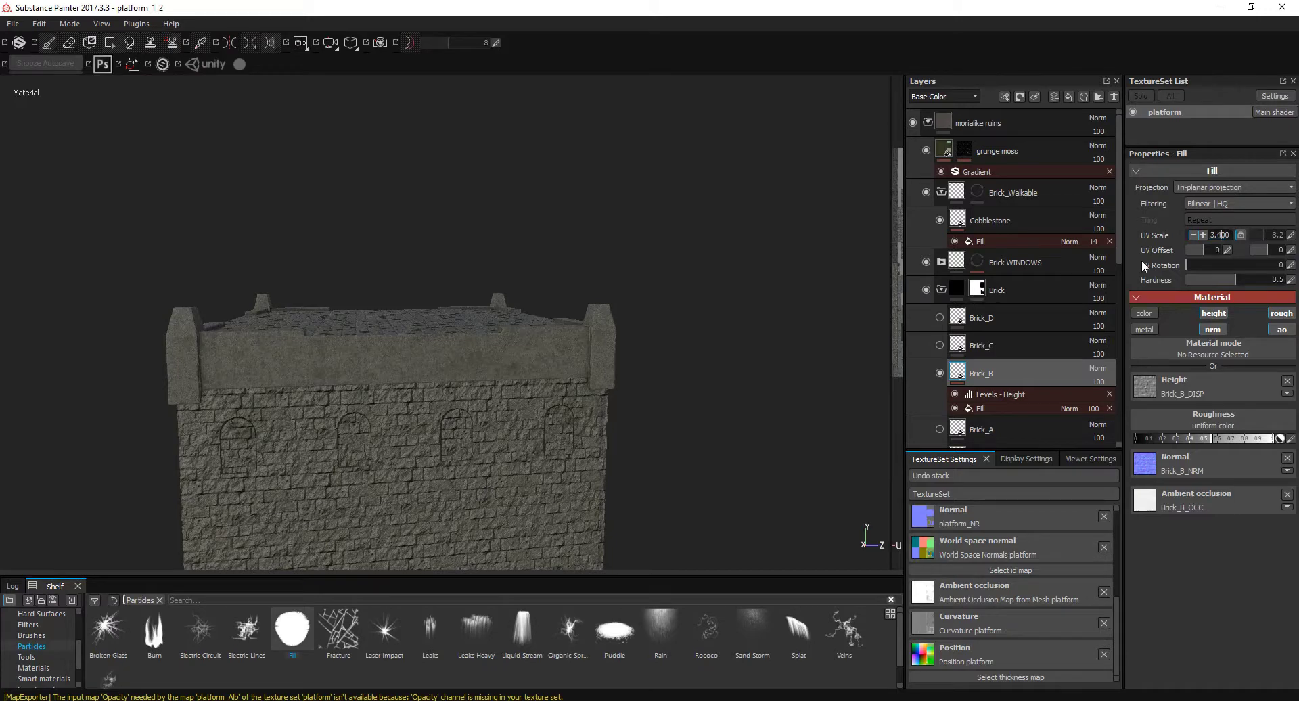
key("Return")
key("ctrl+z")
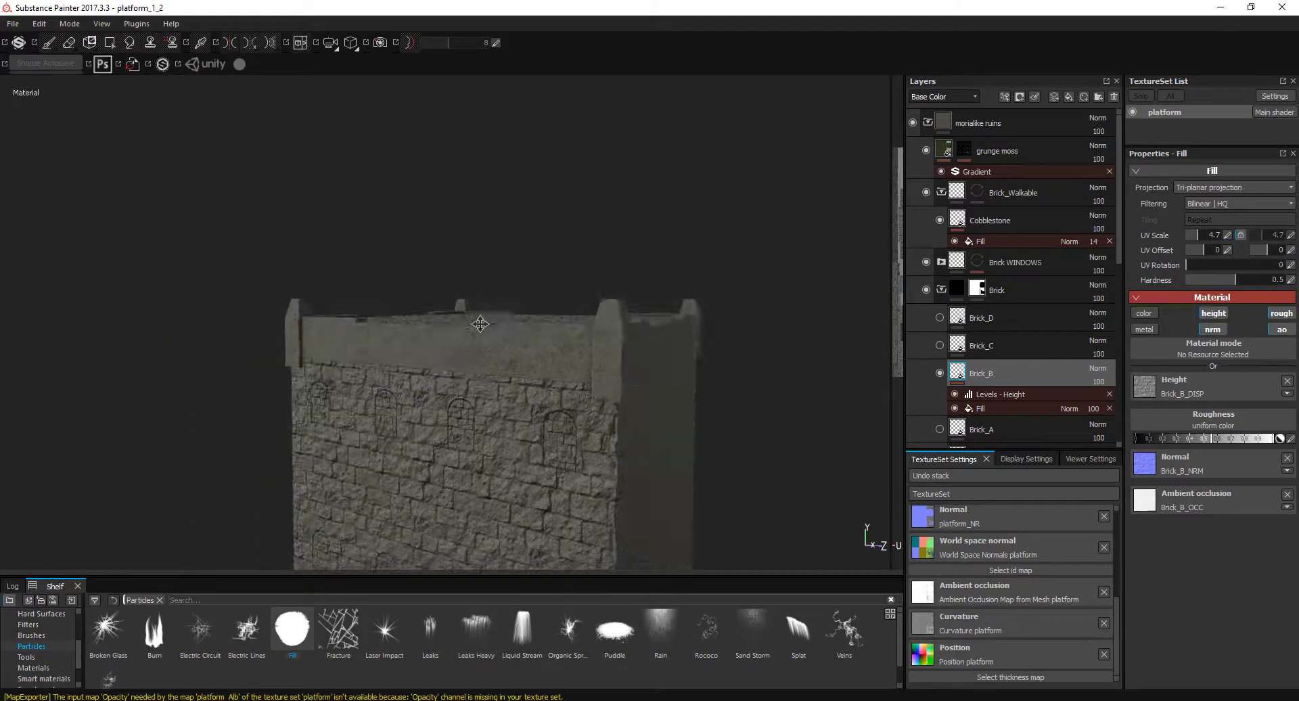
left_click_drag(643, 311, 754, 313, "alt")
Select Brick_B under Brick WINDOWS and set its UV scale to 7.73.
left_click(990, 219)
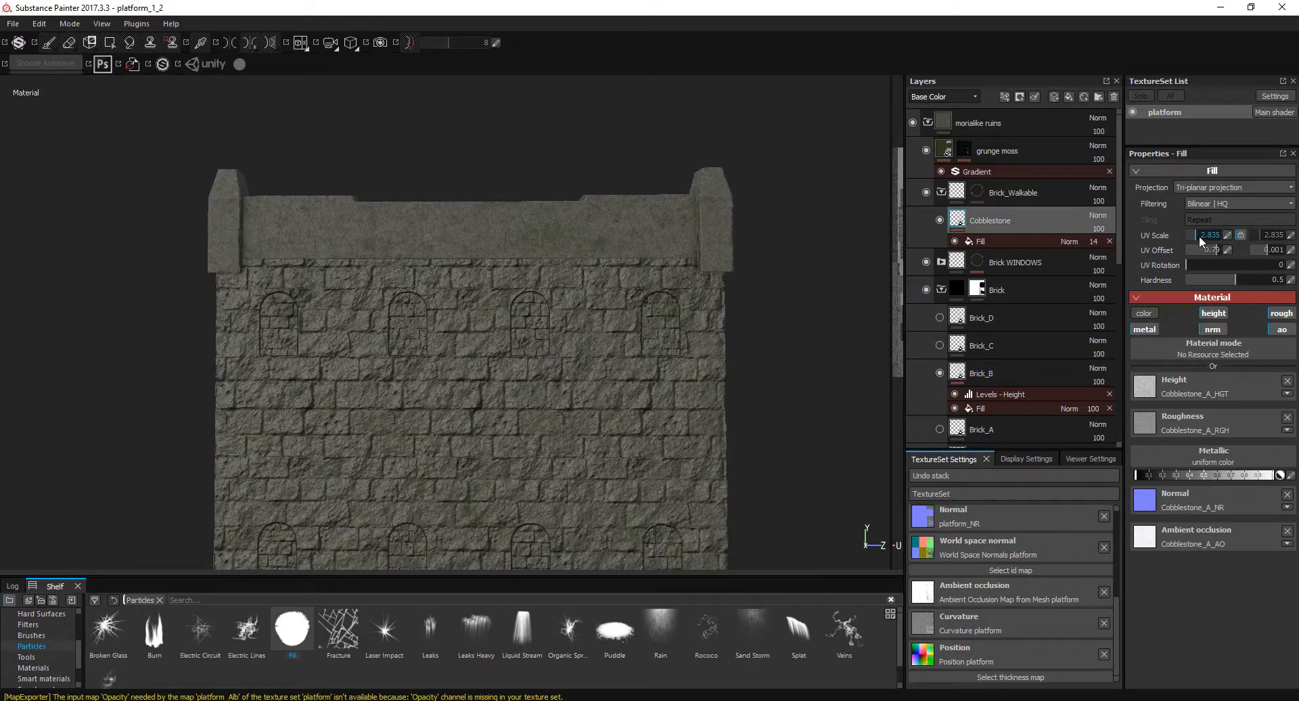
left_click(941, 192)
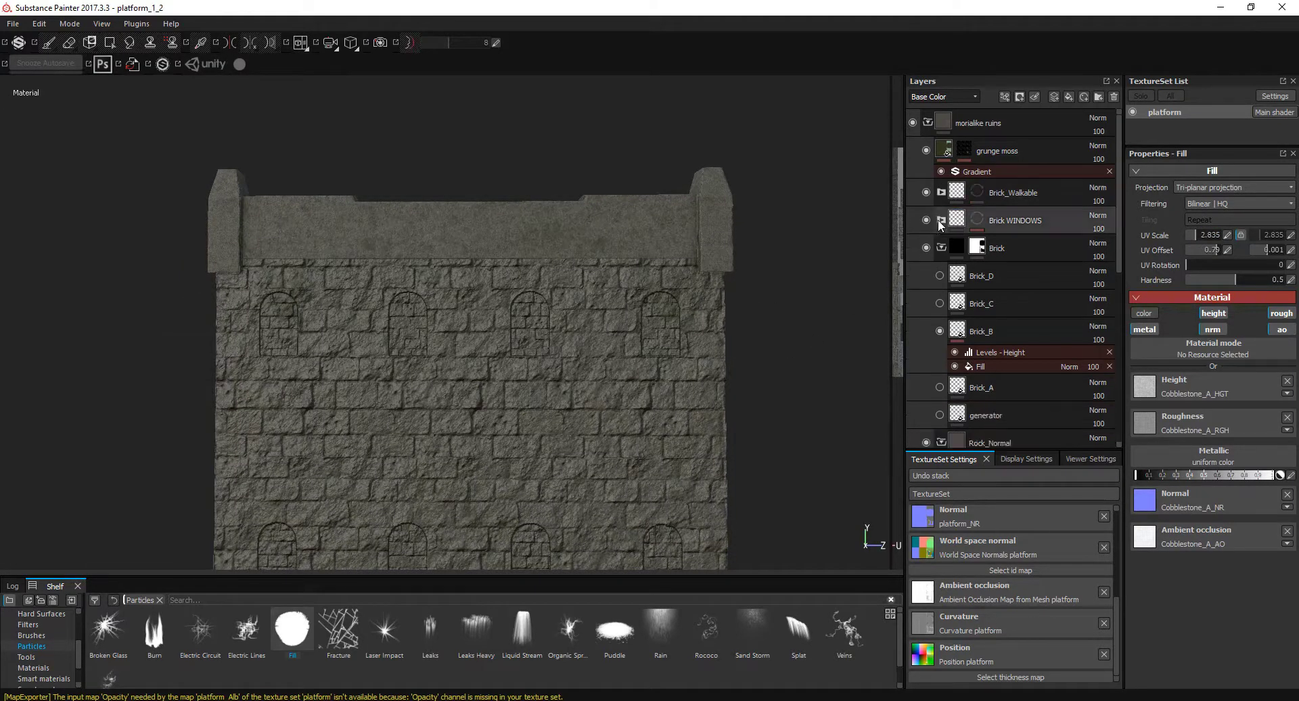
left_click(941, 220)
left_click(978, 306)
left_click_drag(1201, 234, 1199, 237)
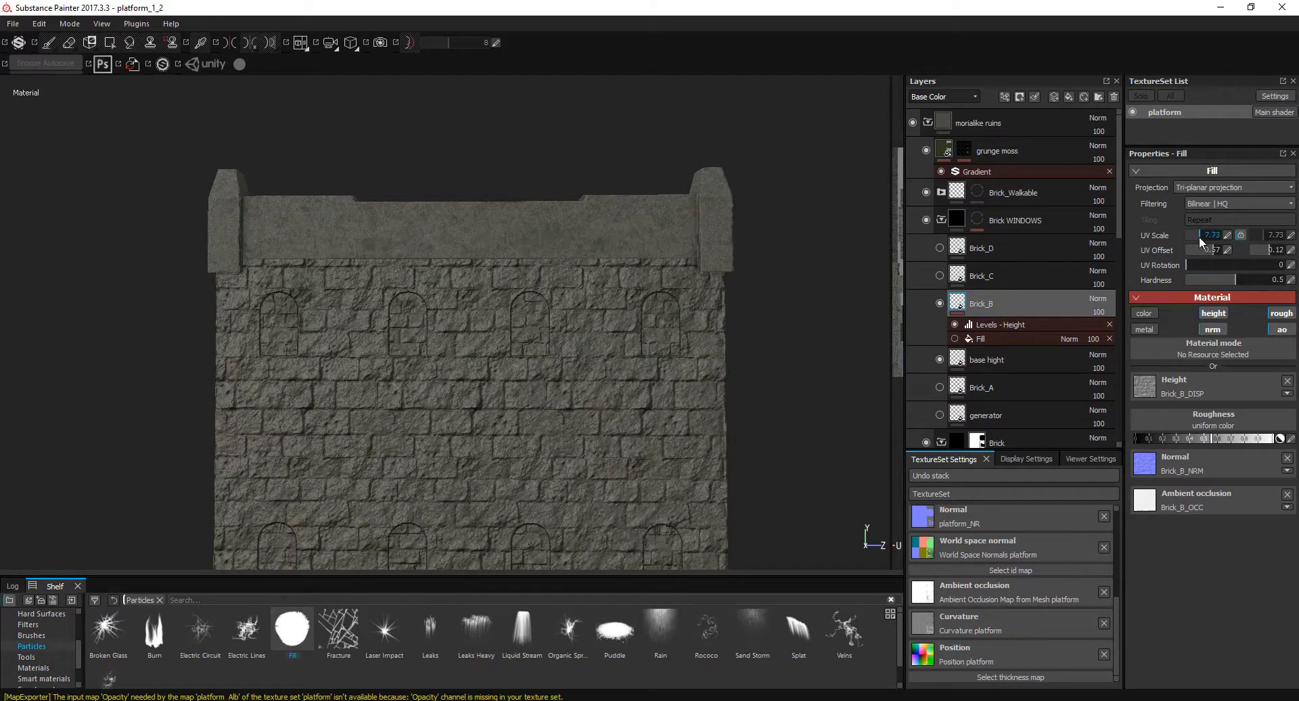
mouse_move(582, 377)
left_mouse_down("alt")
mouse_move(607, 378)
mouse_move(704, 309)
mouse_move(590, 263)
mouse_move(620, 295)
left_mouse_up("alt")
Export the platform textures with the enlarged bricks.
scroll(704, 310, "up", 3)
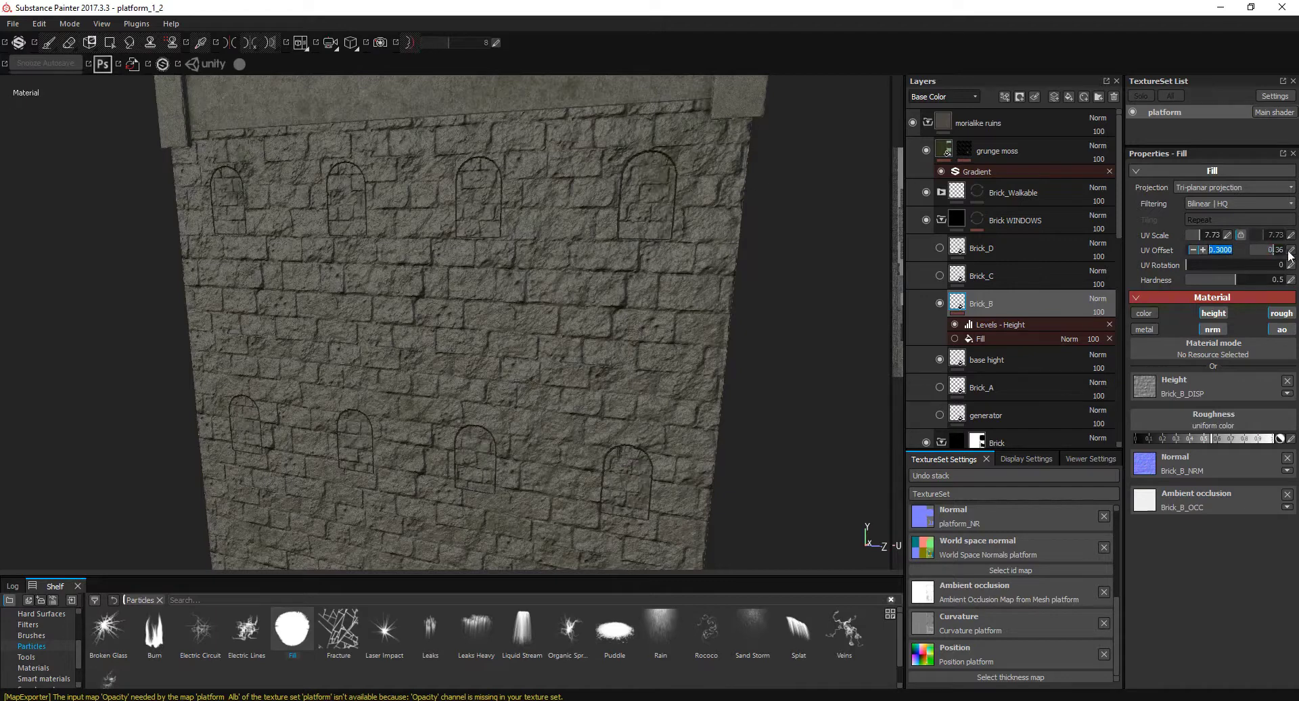
scroll(855, 342, "down", 2)
scroll(846, 348, "down", 1)
scroll(846, 347, "down", 3)
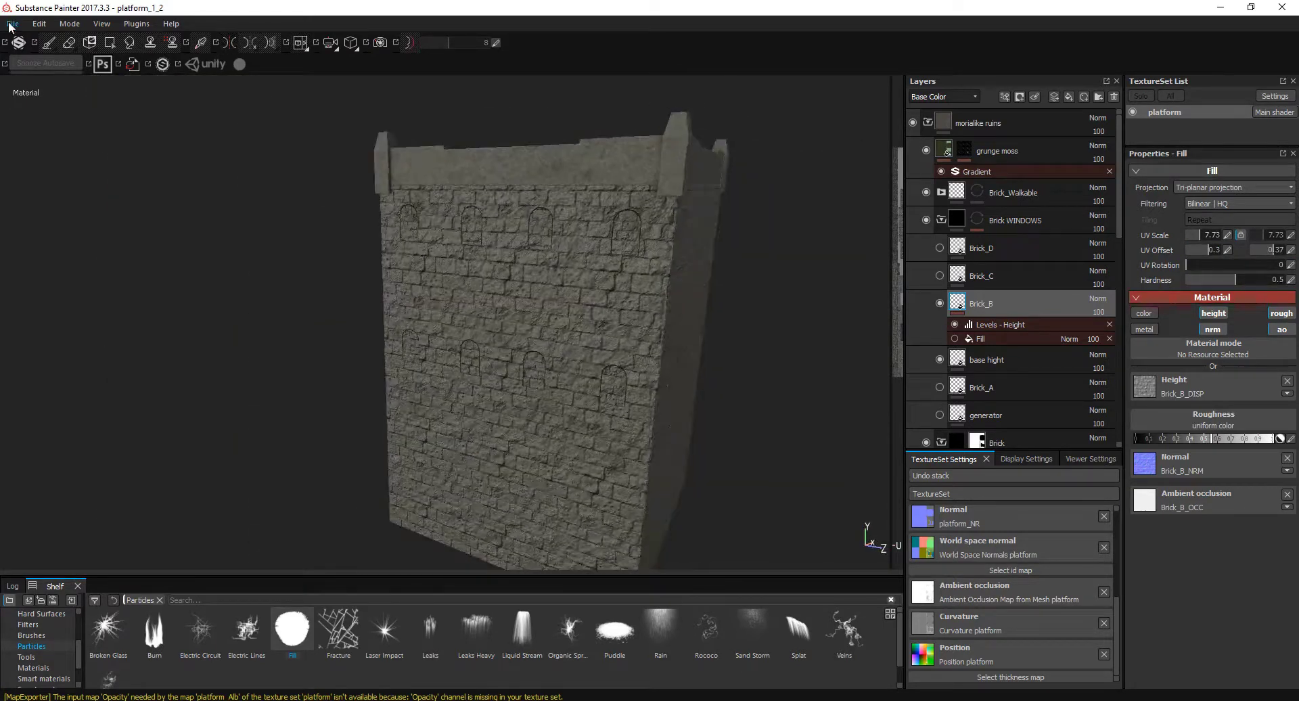
key("ctrl+shift+e")
left_click(805, 557)
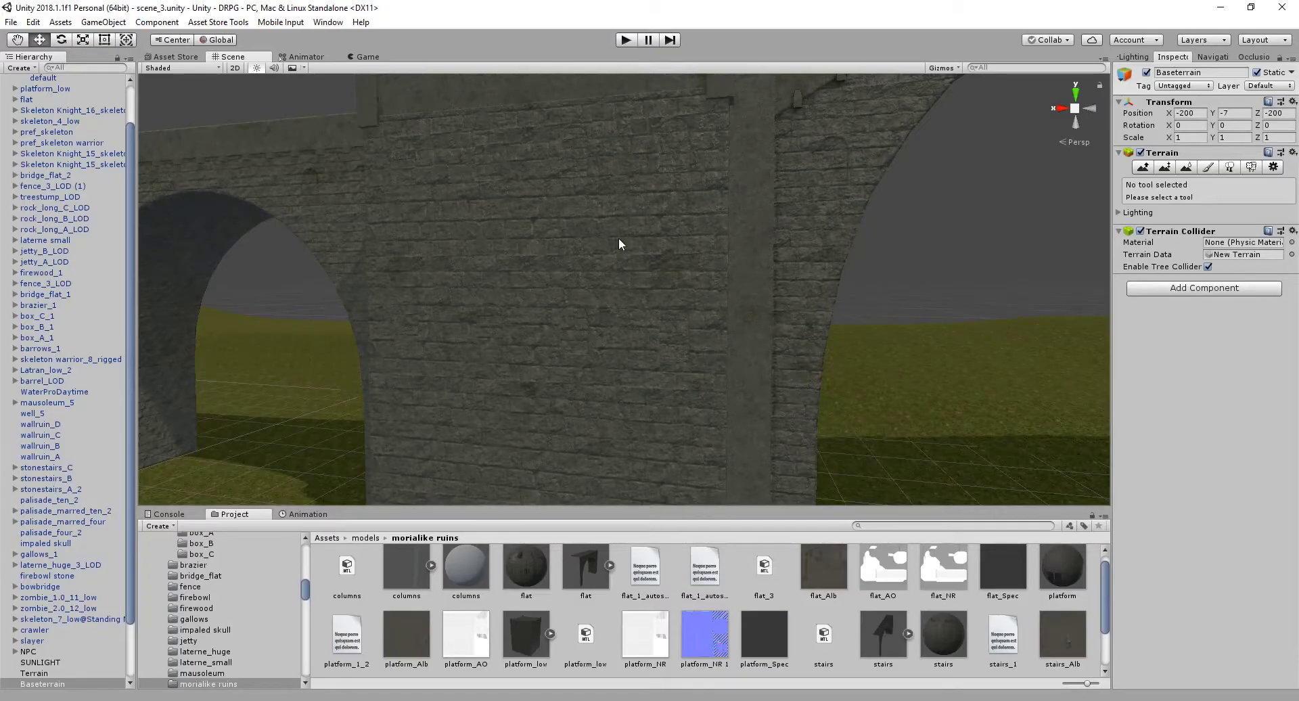
Set the platform material's occlusion strength to 0.91 in the Inspector.
left_click(646, 635)
left_click(1060, 570)
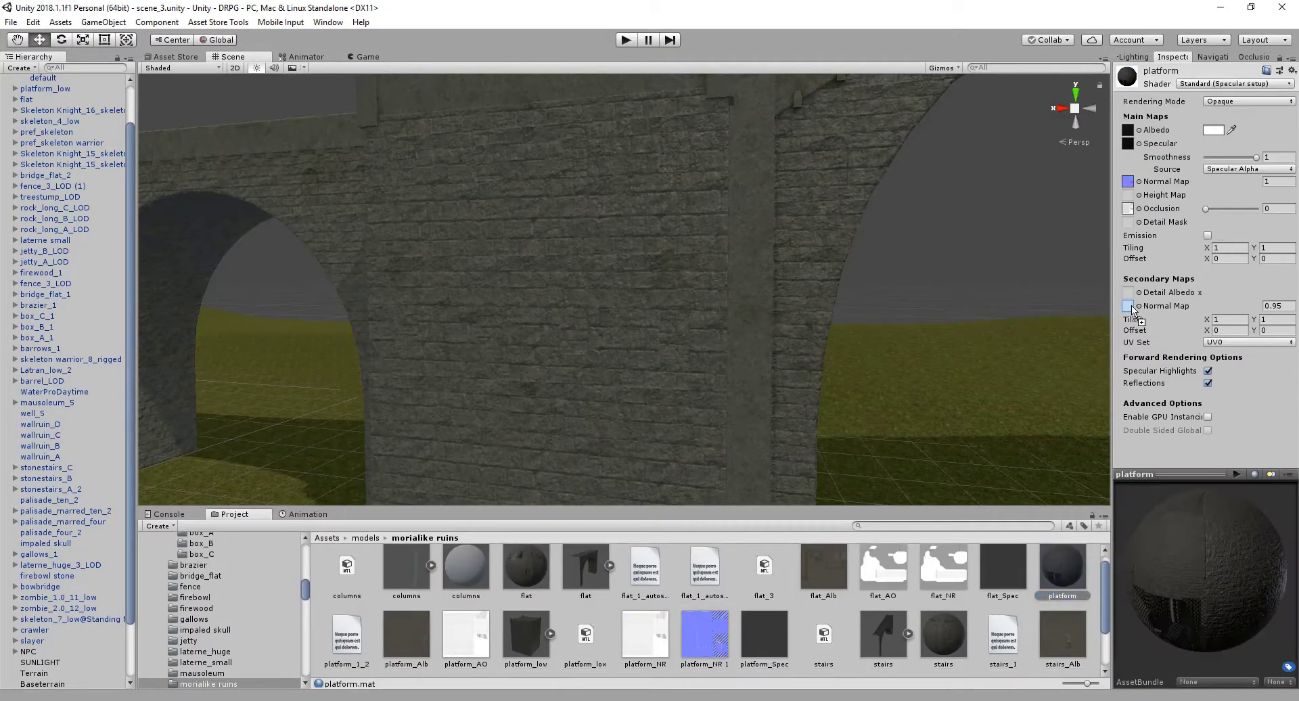
scroll(678, 238, "up", 5)
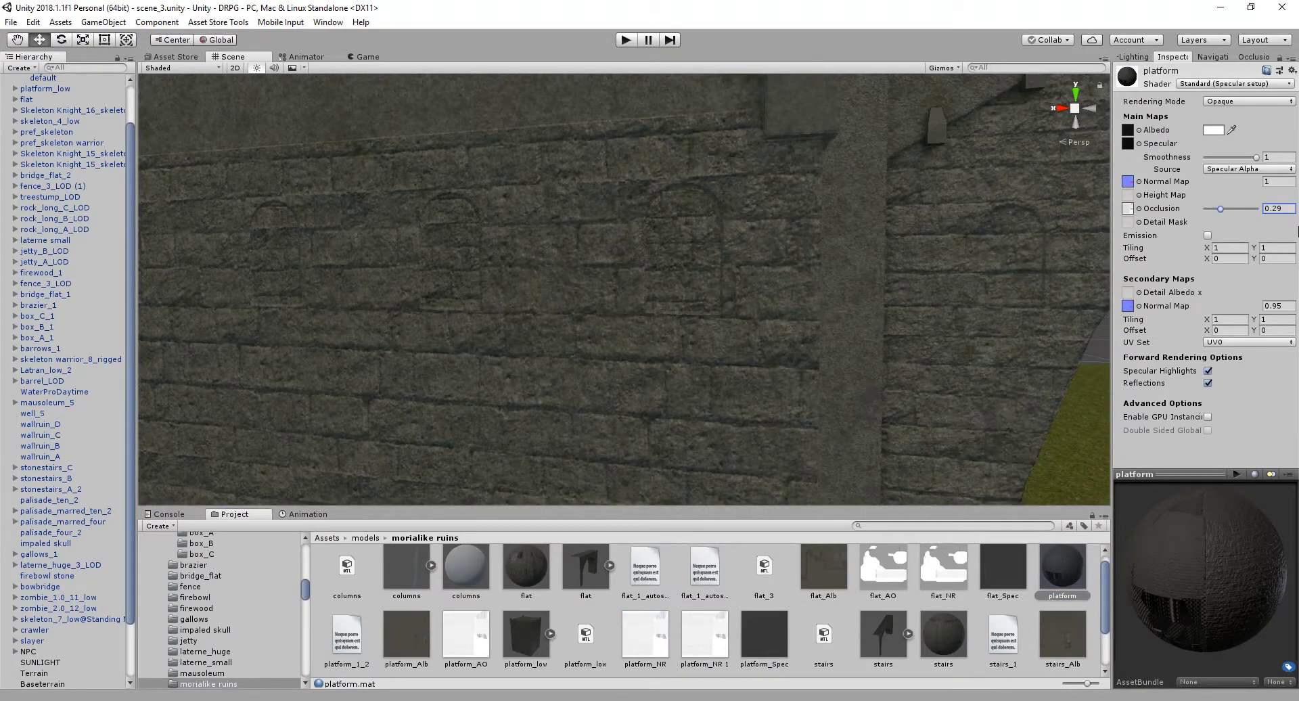
Select the cobbled floor object flat_3 and open its flat material.
left_click_drag(661, 281, 366, 286, "alt")
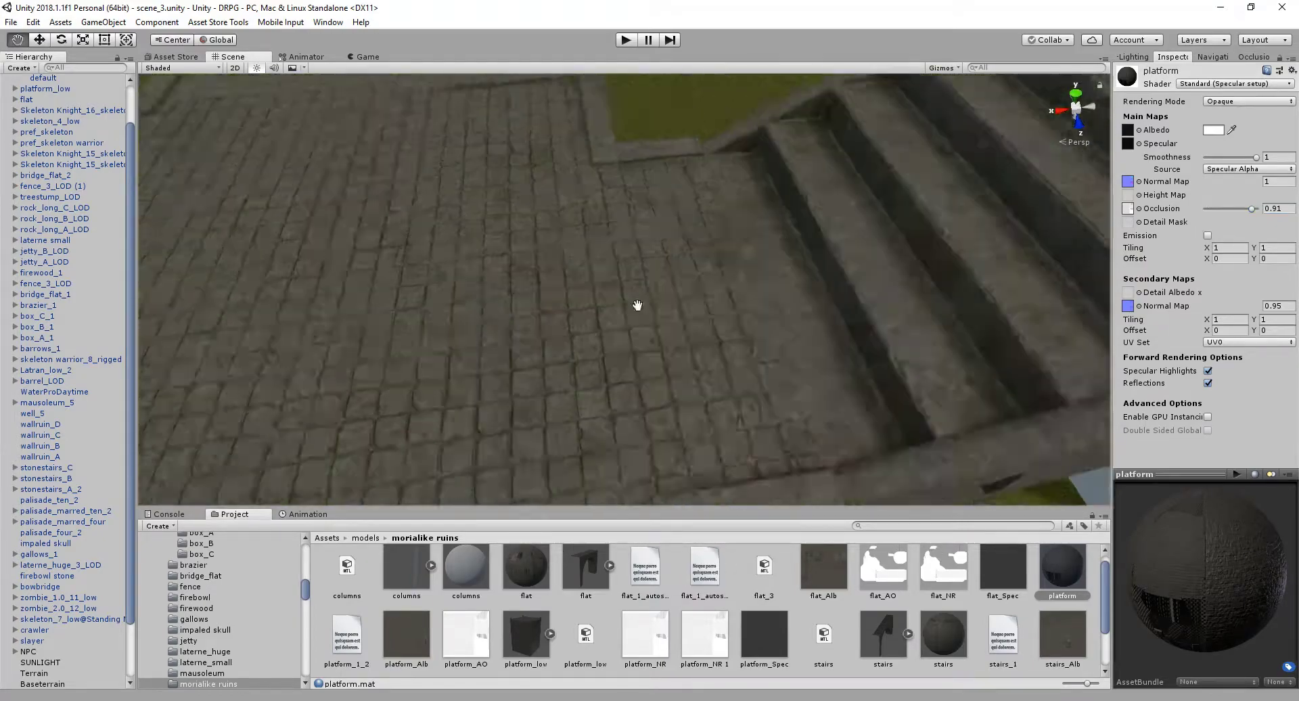
left_click_drag(367, 286, 899, 444, "alt")
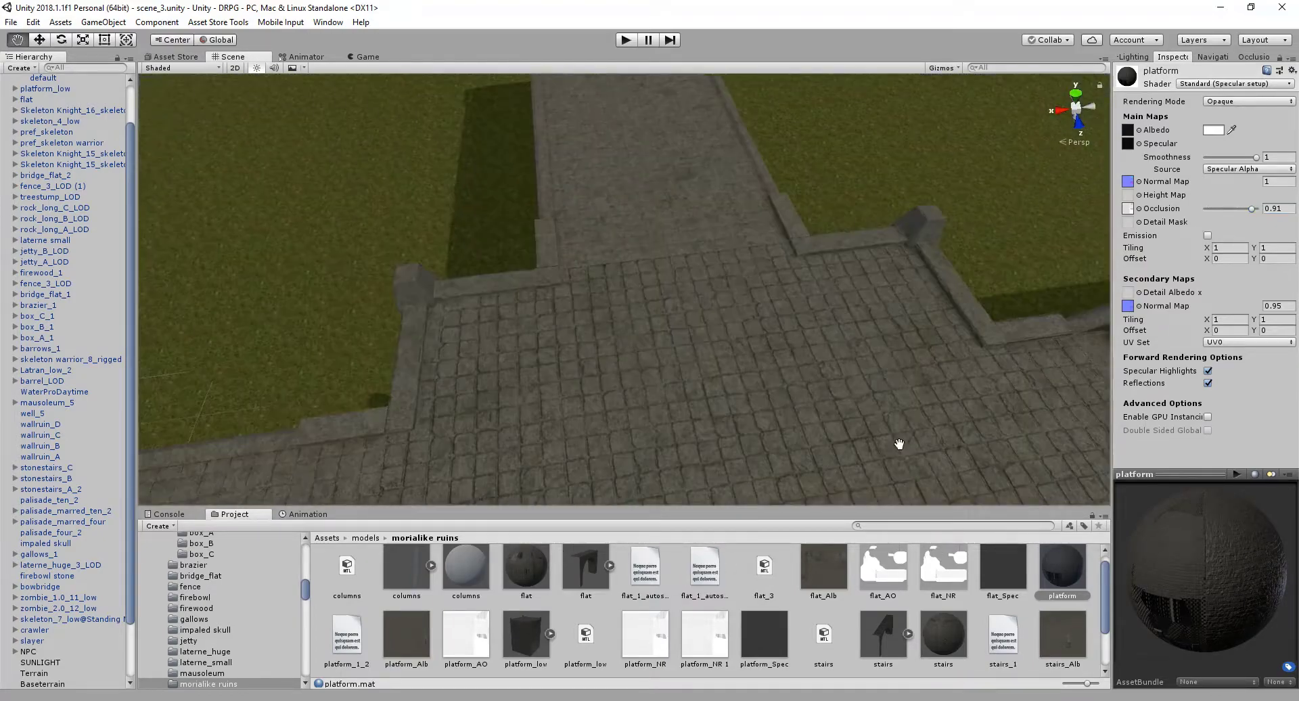
left_click(898, 443)
double_click(1263, 184)
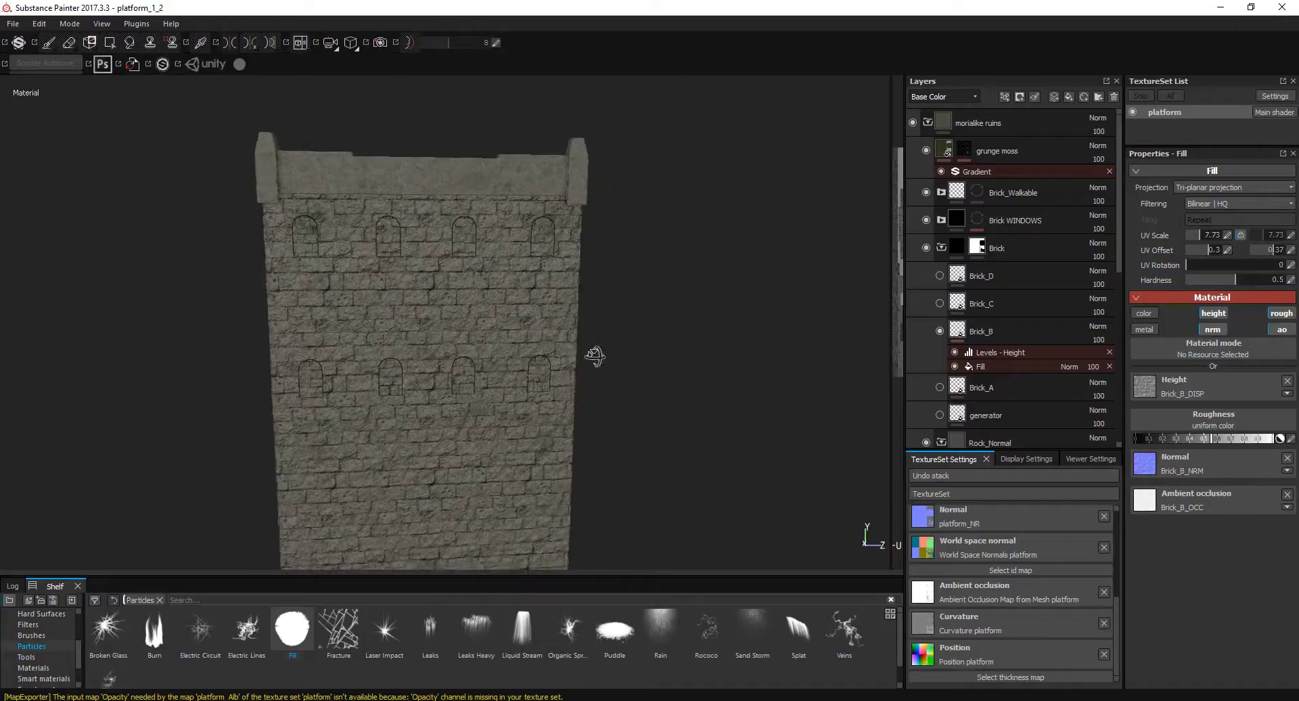
Enable the ambient occlusion channel on the NR layer and rename it AO.
scroll(1015, 271, "down", 5)
left_click(947, 433)
mouse_move(474, 339)
left_mouse_down("alt")
mouse_move(518, 359)
mouse_move(650, 324)
mouse_move(887, 420)
left_mouse_up("alt")
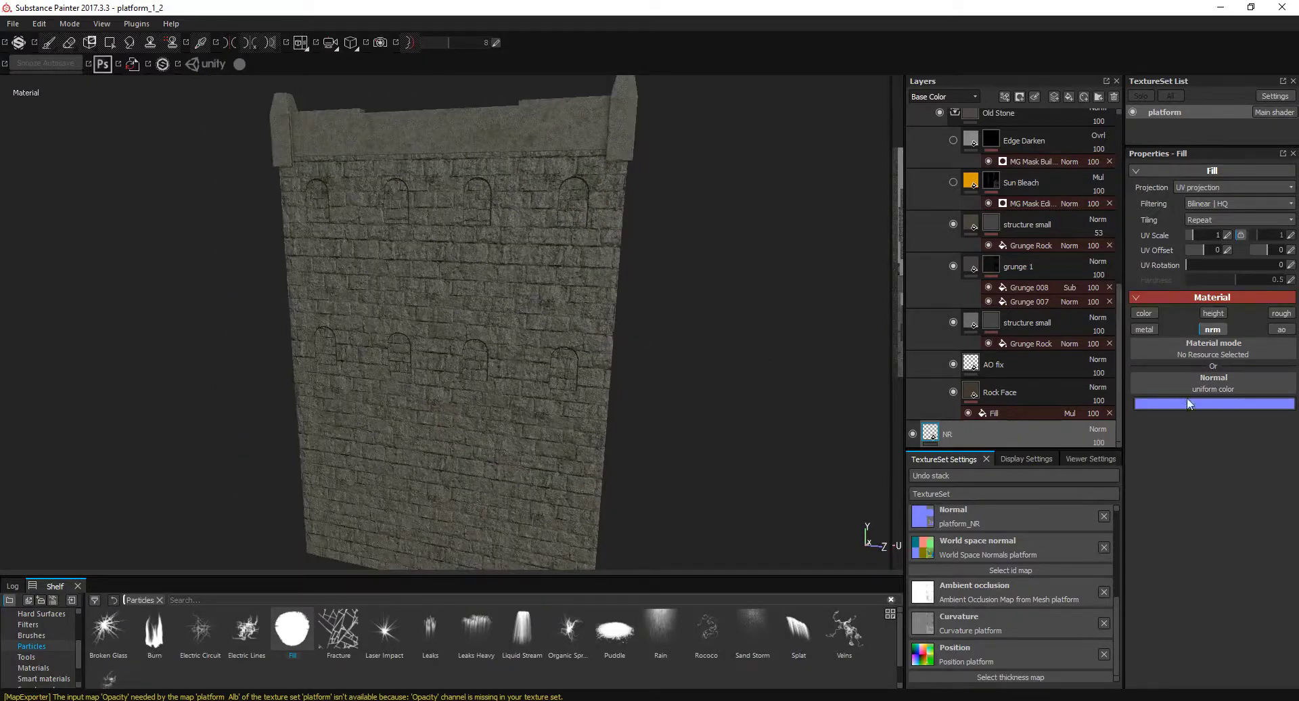
left_click(1281, 329)
scroll(952, 246, "up", 5)
left_click(941, 405)
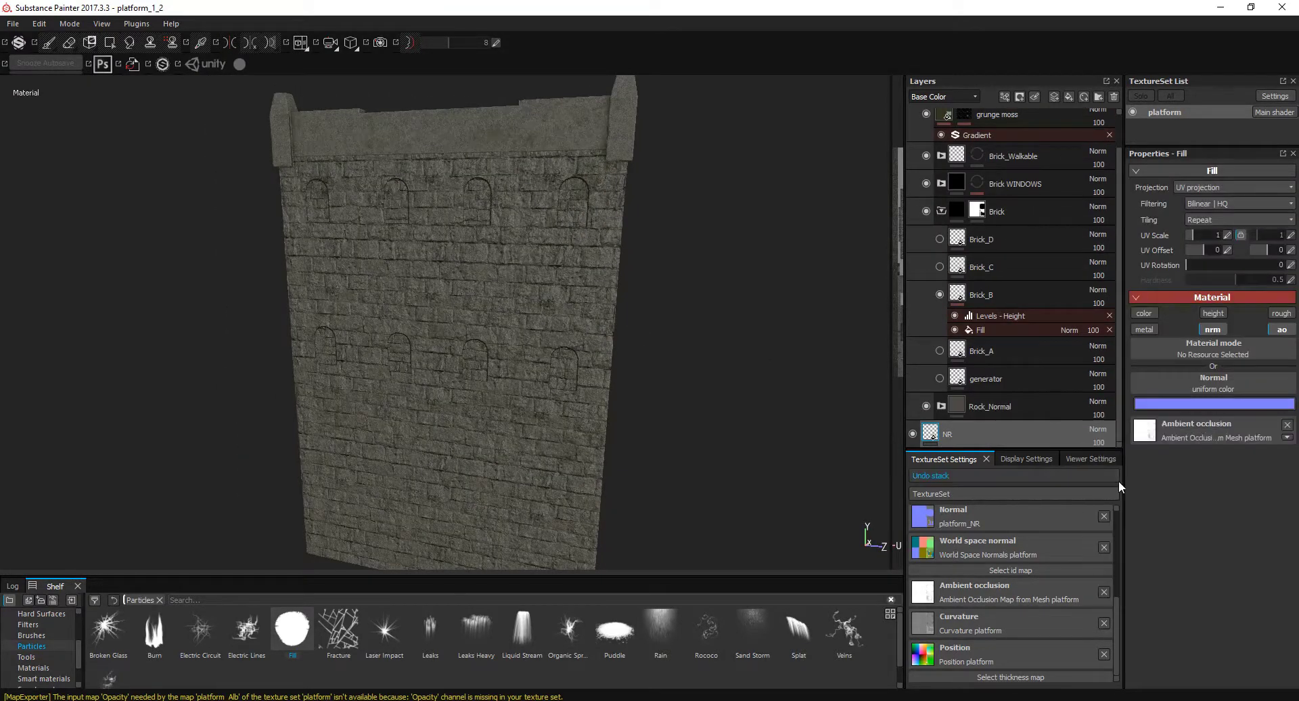
type("AO")
key("Return")
Add a Levels effect on Ambient occlusion and raise its black point to darken the wall occlusion.
right_click(966, 433)
left_click(995, 189)
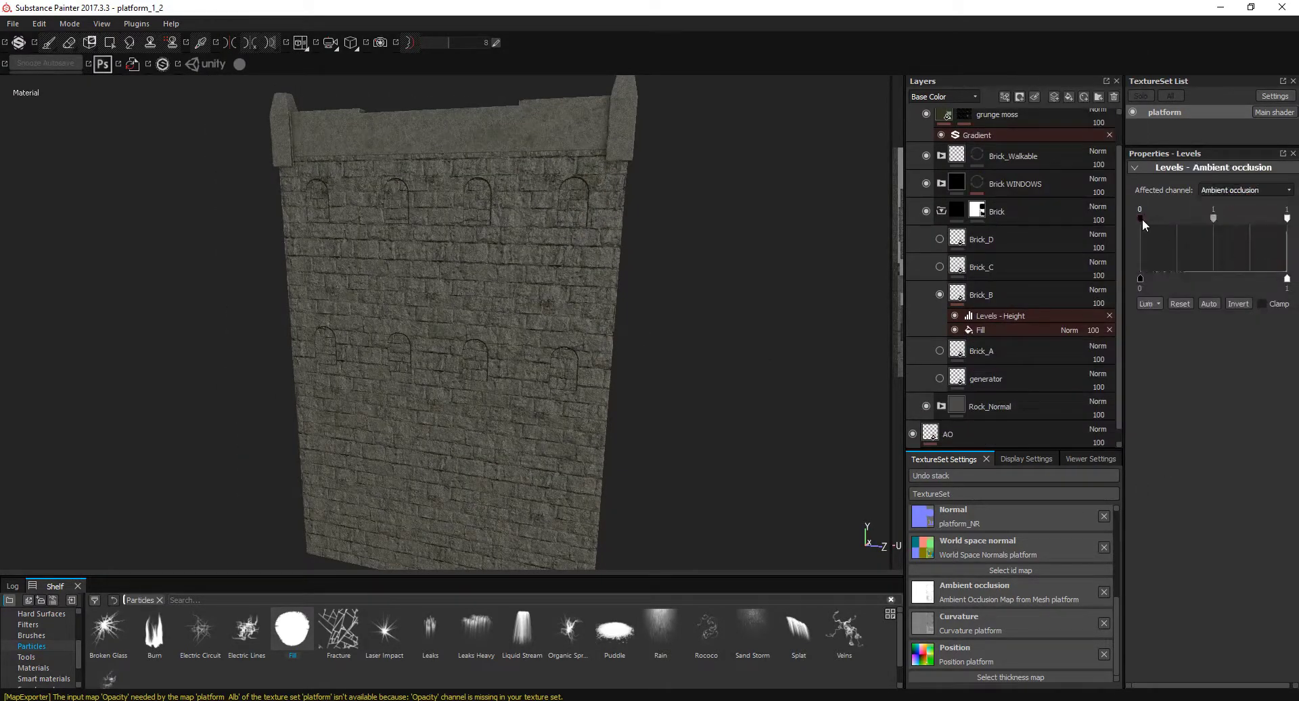
left_click_drag(1142, 219, 1274, 250)
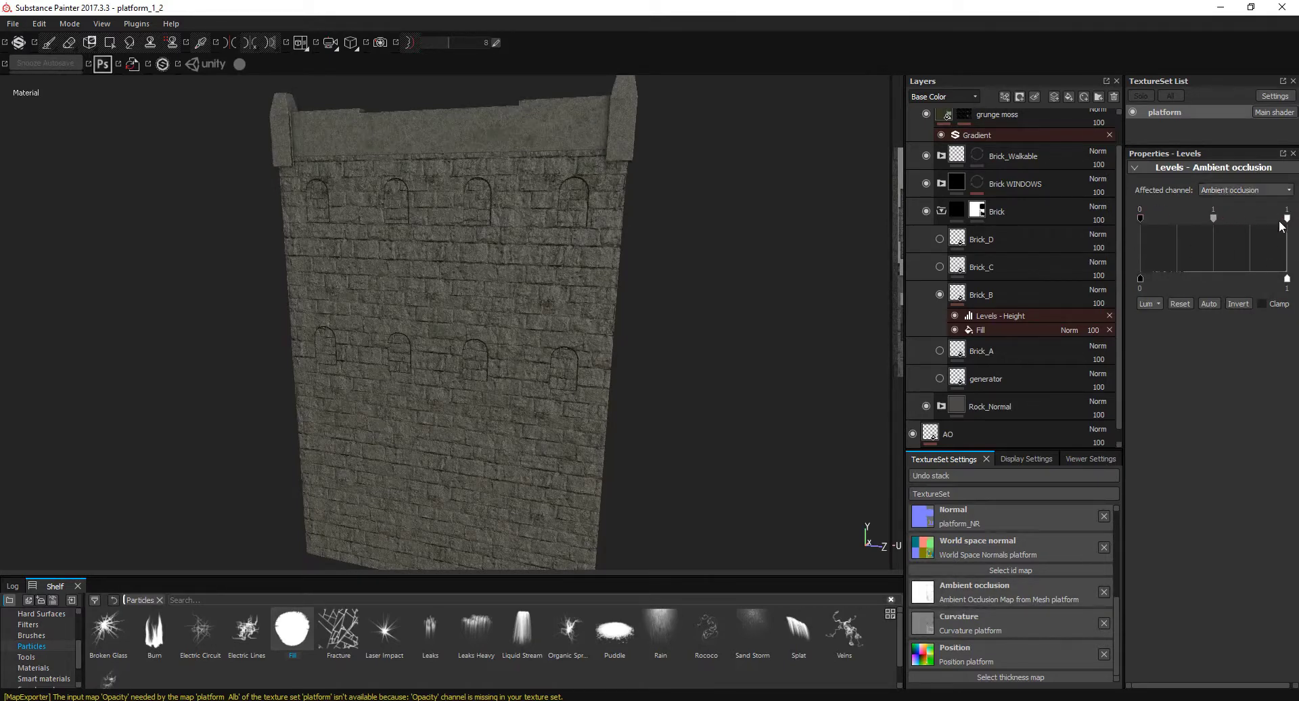
left_click_drag(1159, 217, 1257, 218)
scroll(976, 439, "down", 1)
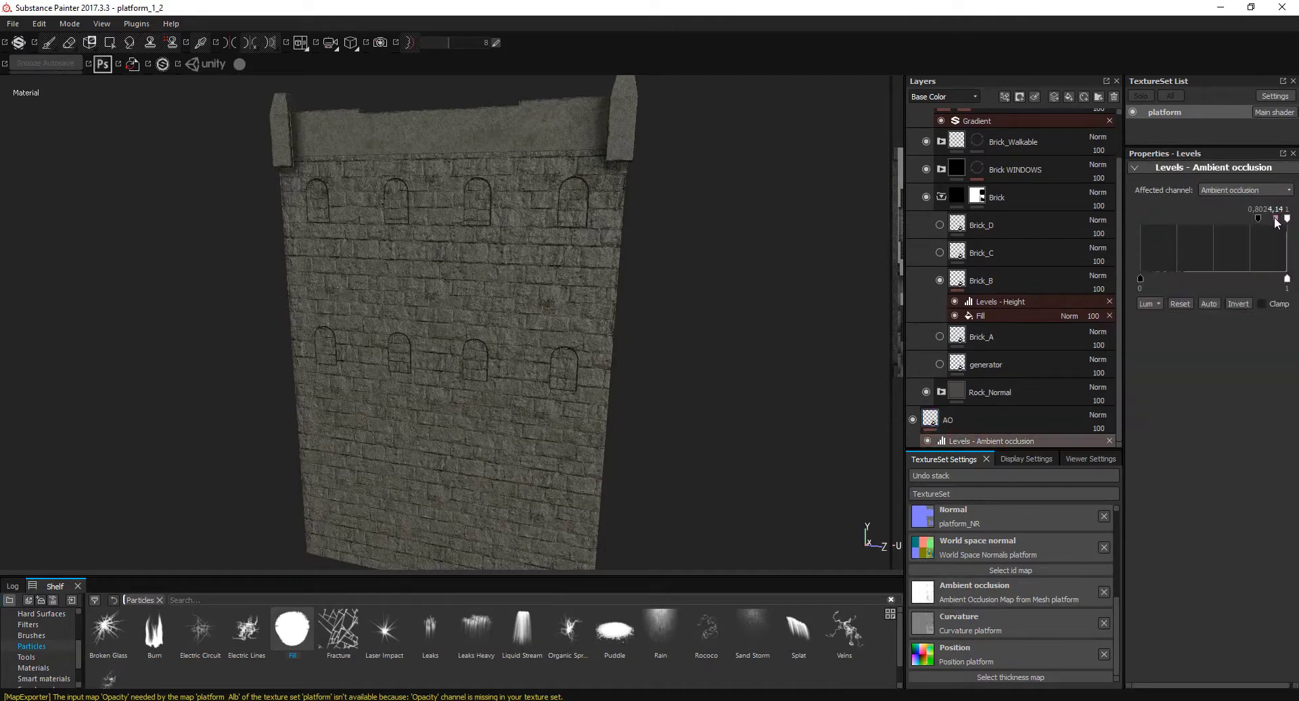